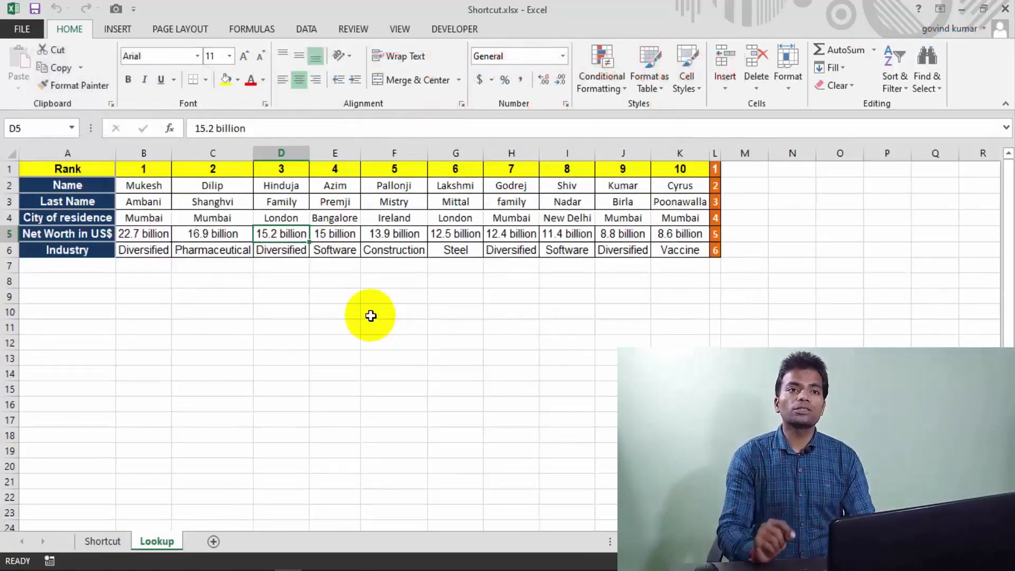
# - Switch back and forth between the Lookup and Shortcut worksheets, ending on the Shortcut sheet
pyautogui.hotkey('ctrl', 'pageup')
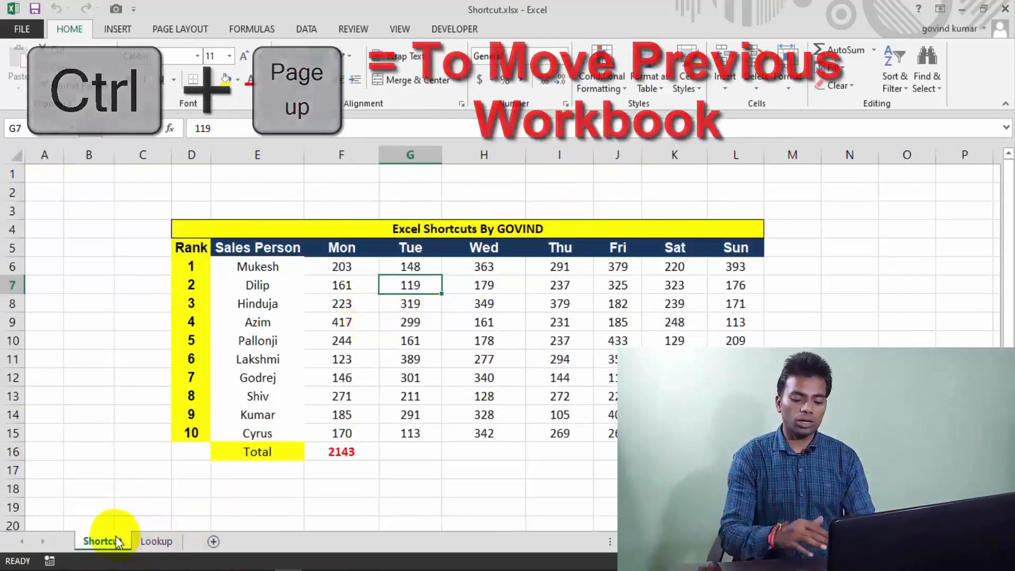
pyautogui.hotkey('ctrl', 'pagedown')
pyautogui.hotkey('ctrl', 'pageup')
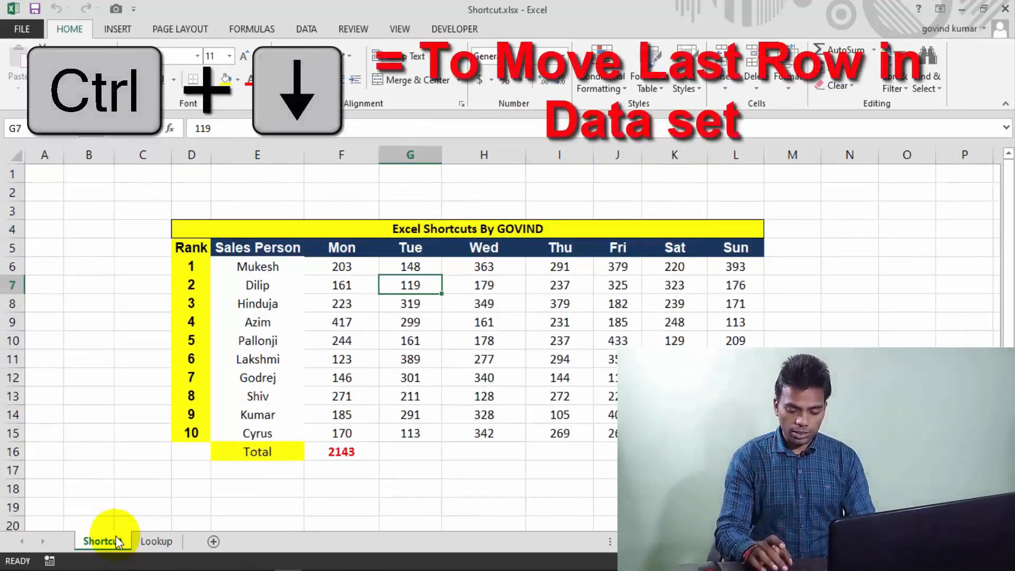
# - Jump to the last filled cell of the Tue column and back up to its header cell G5
pyautogui.press('Down')
pyautogui.press('Down')
pyautogui.hotkey('ctrl', 'Down')
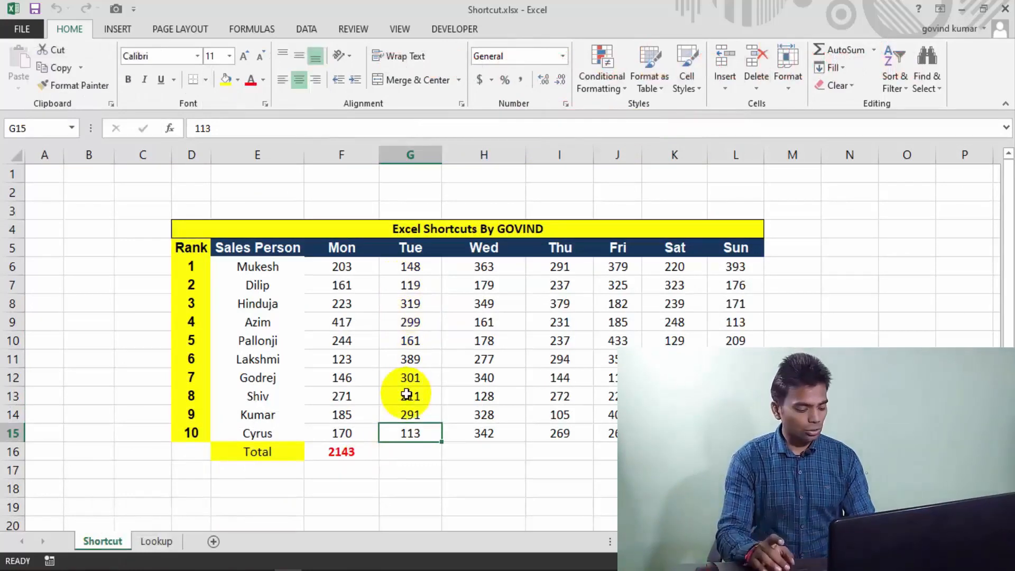
pyautogui.hotkey('ctrl', 'Up')
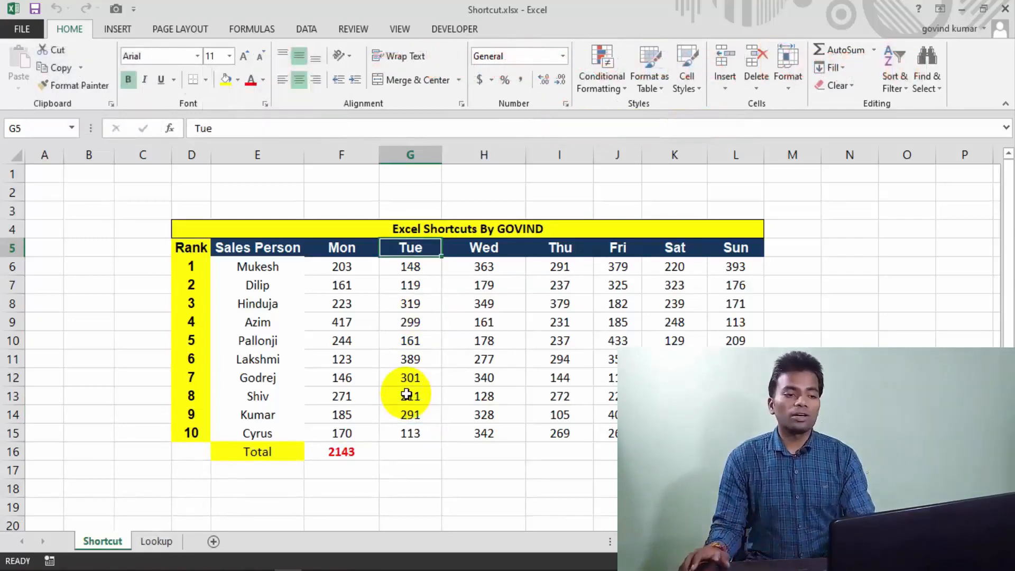
# - Look at the Go To Special selection options and leave them without choosing any
pyautogui.press('F5')
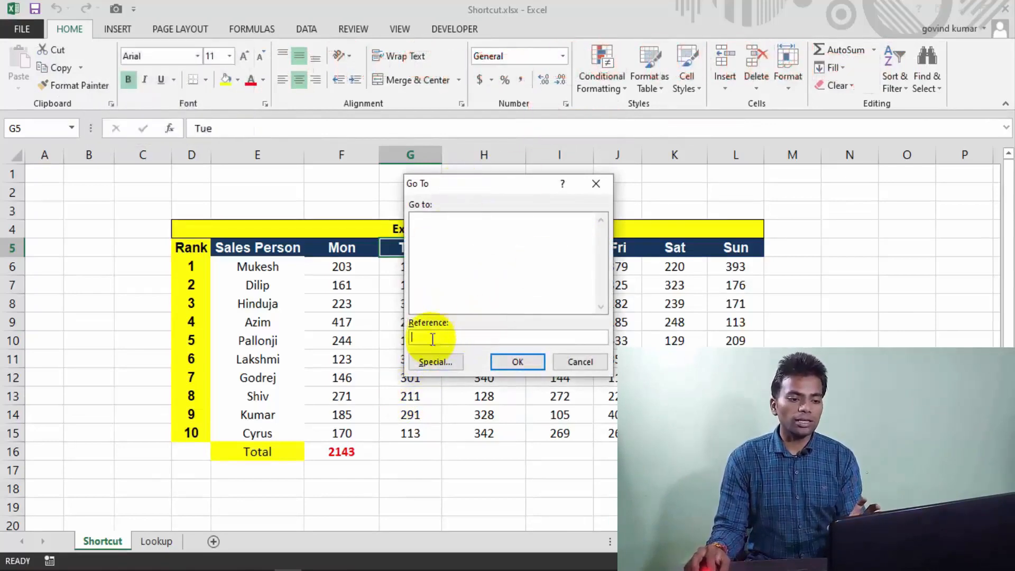
pyautogui.click(444, 363)
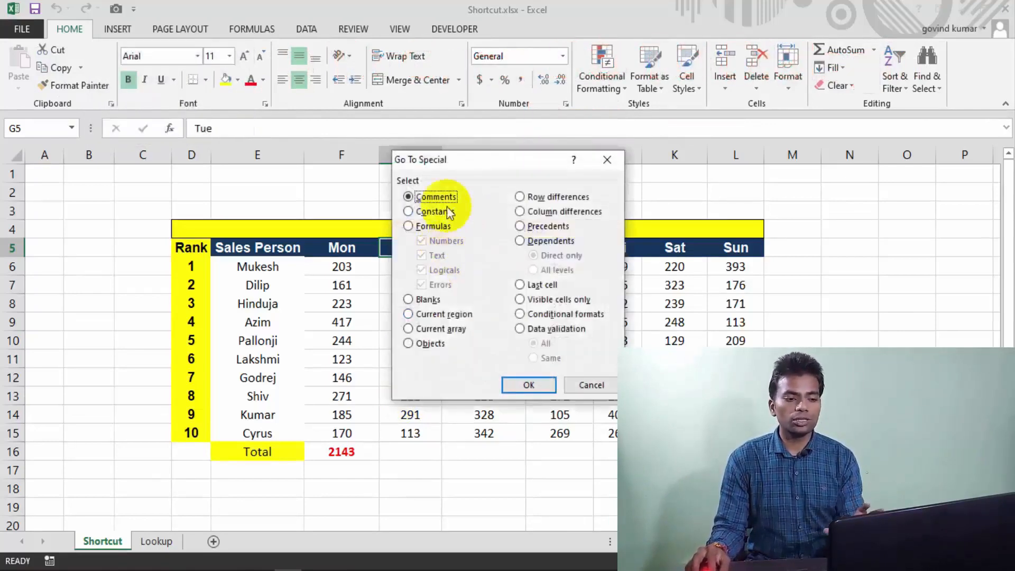
pyautogui.click(607, 165)
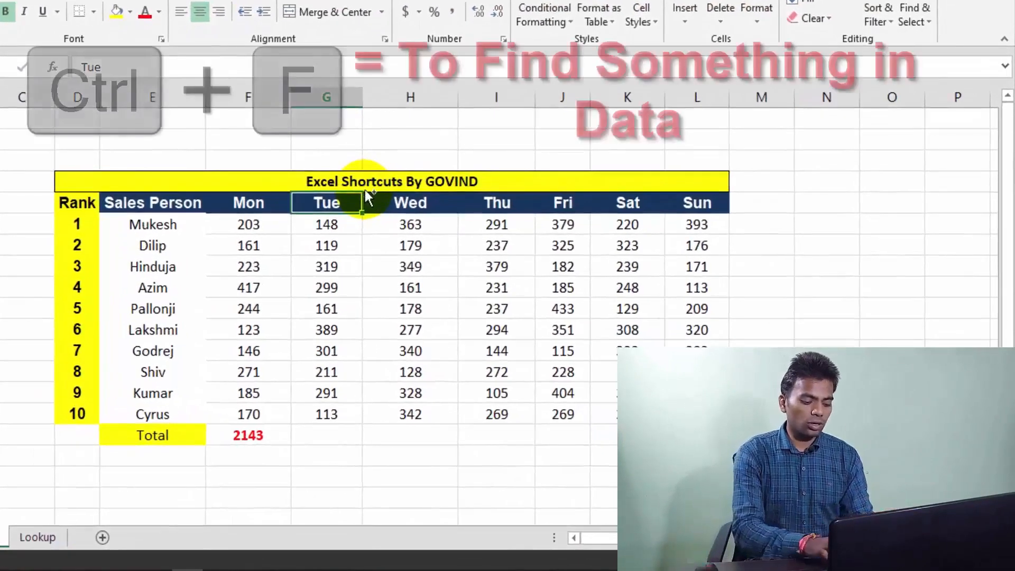
# - Find the second-ranked sales person's name in the sheet and close the search
pyautogui.hotkey('ctrl', 'f')
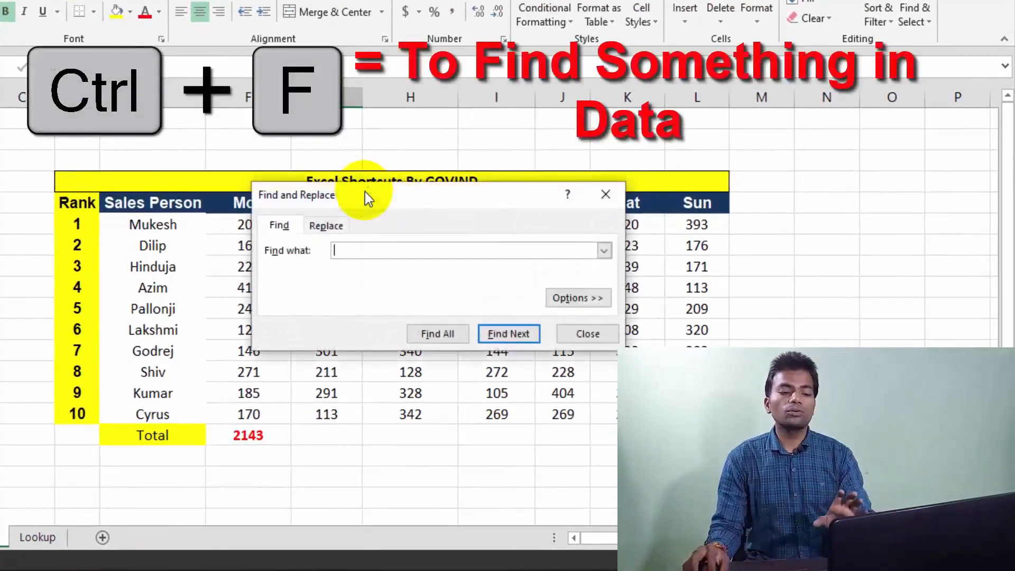
pyautogui.moveTo(401, 196); pyautogui.dragTo(546, 200)
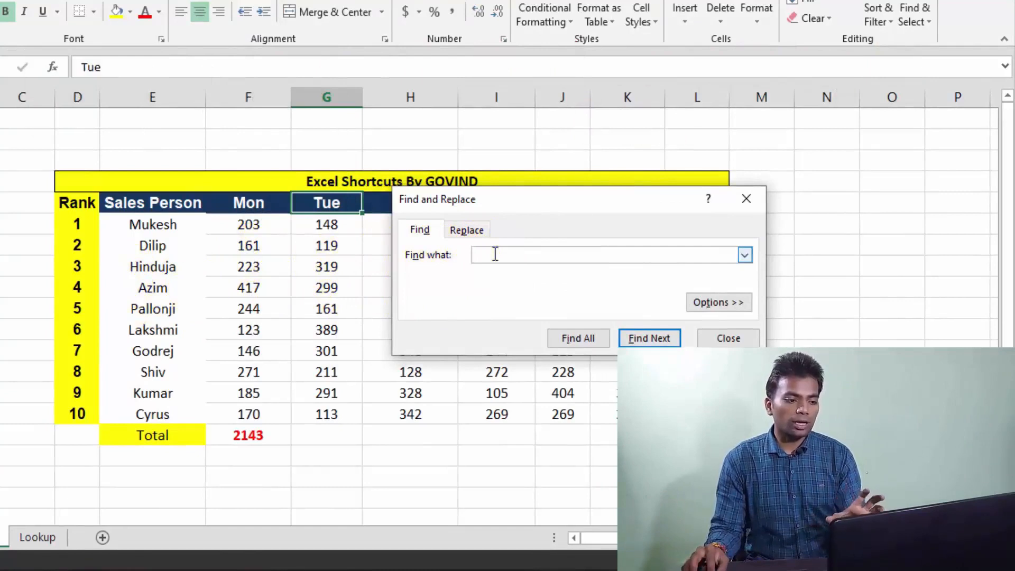
pyautogui.write('dilip')
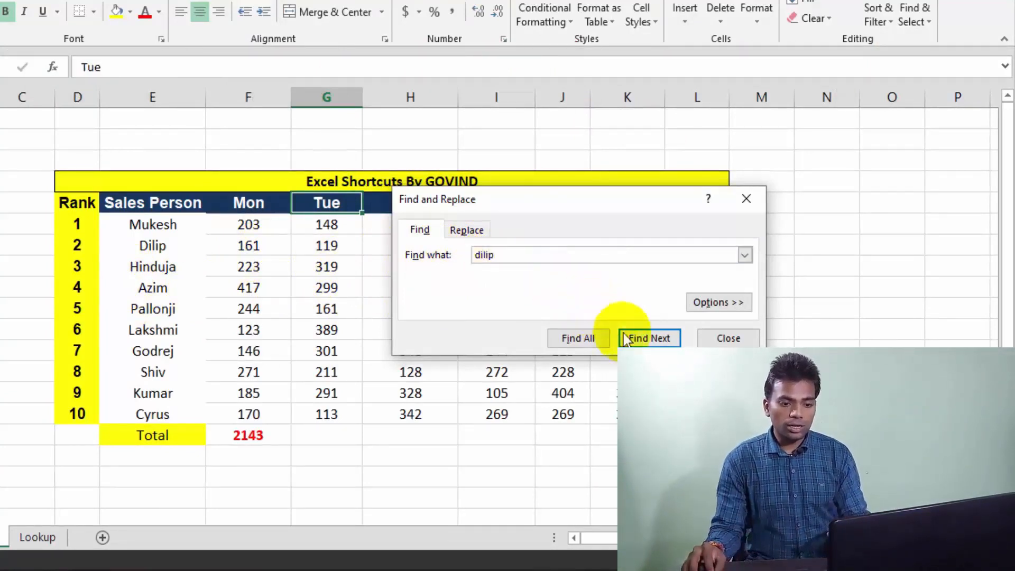
pyautogui.click(637, 340)
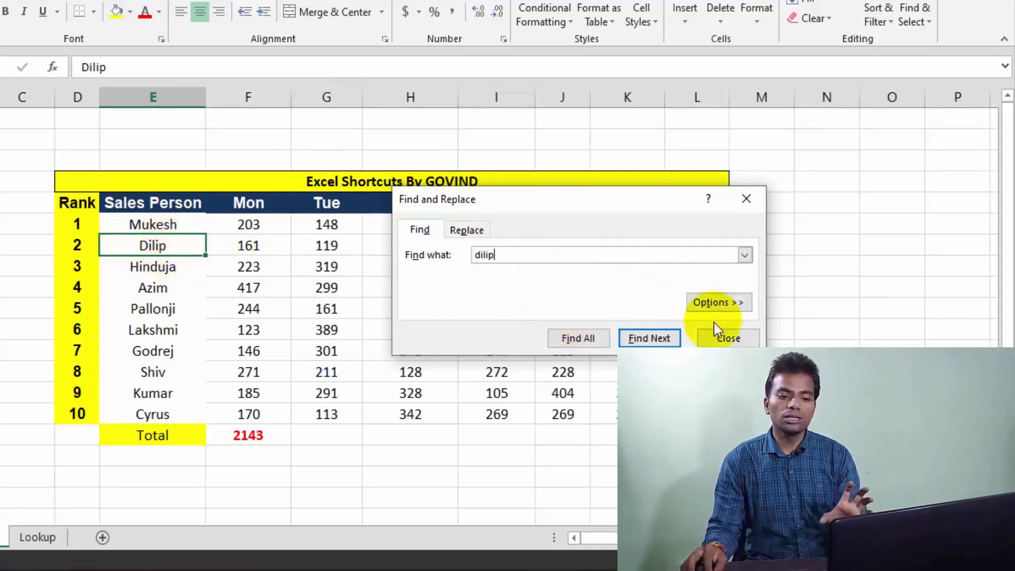
pyautogui.click(725, 340)
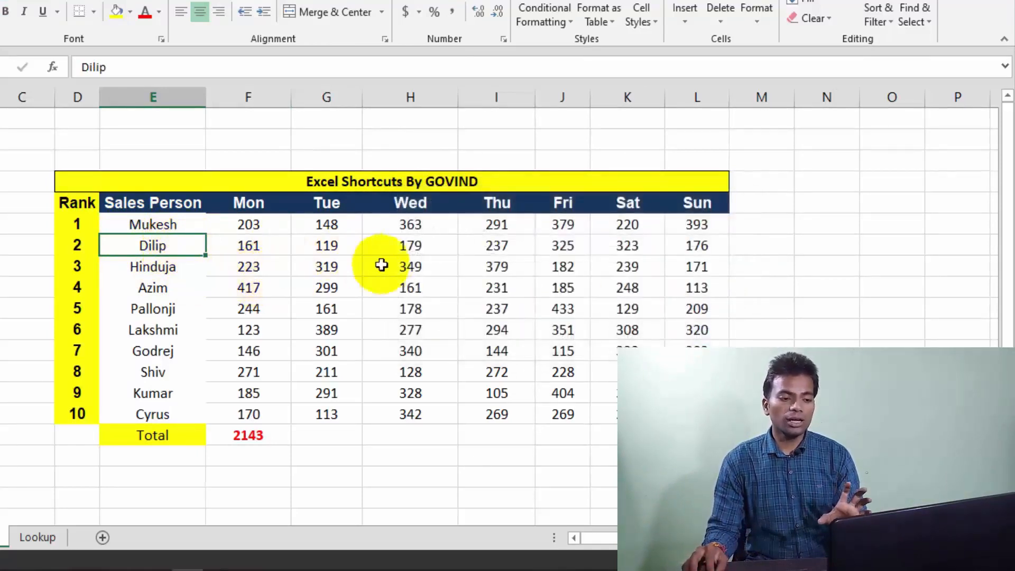
# - Replace all occurrences of the second-ranked sales person's name with "comtutor"
pyautogui.click(391, 268)
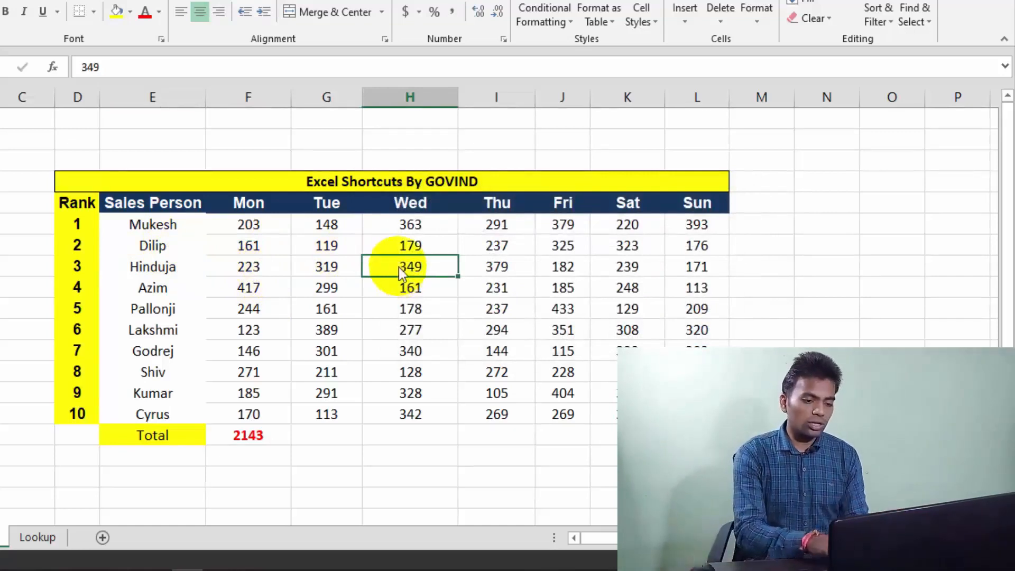
pyautogui.hotkey('ctrl', 'h')
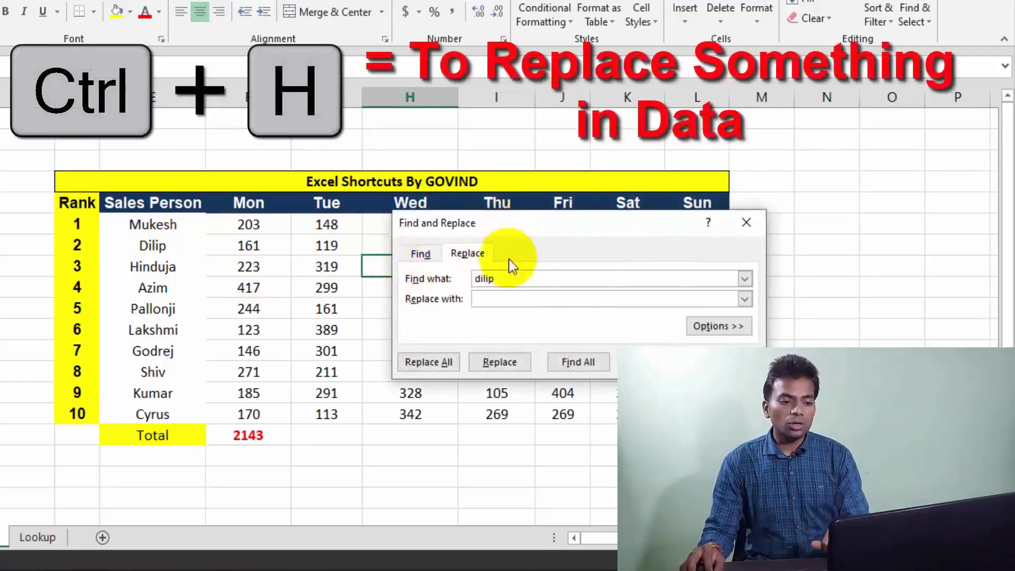
pyautogui.doubleClick(506, 279)
pyautogui.click(506, 280)
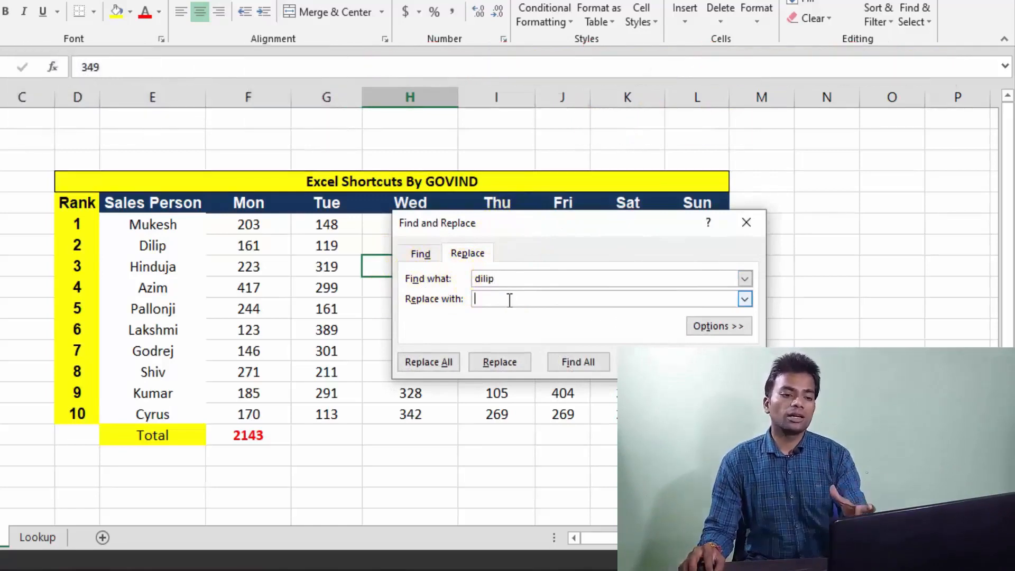
pyautogui.click(510, 297)
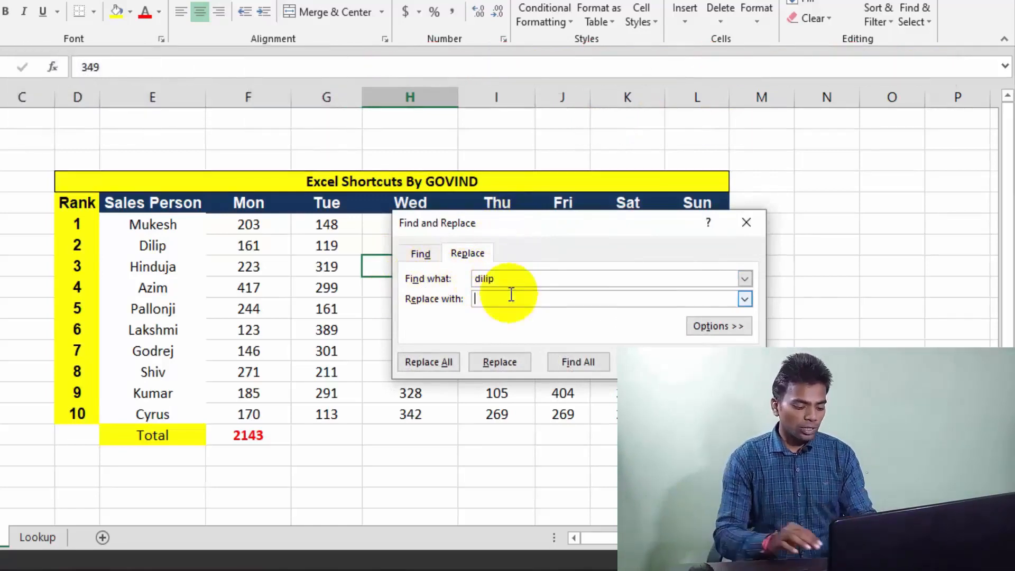
pyautogui.write('comtutor')
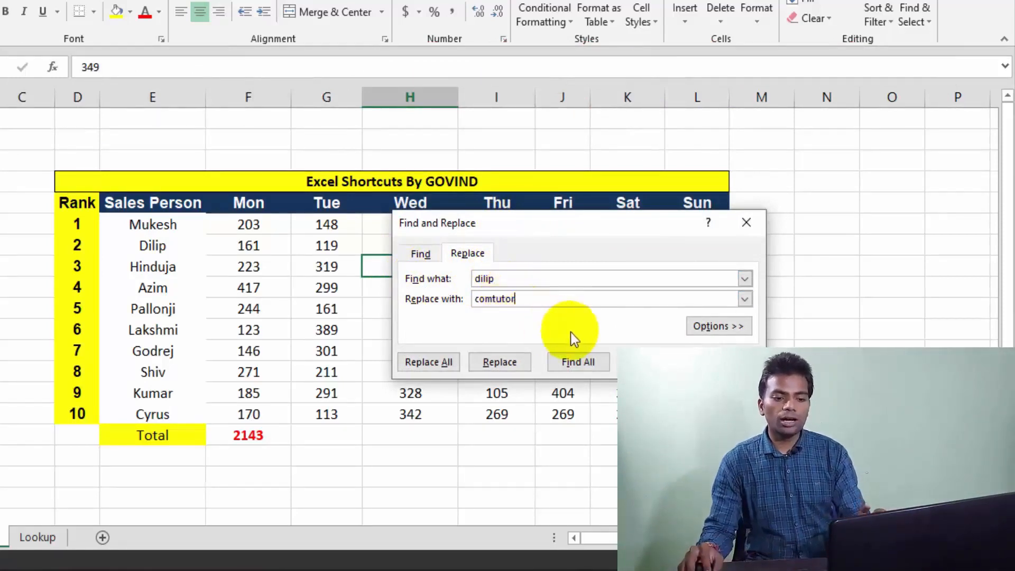
pyautogui.click(648, 361)
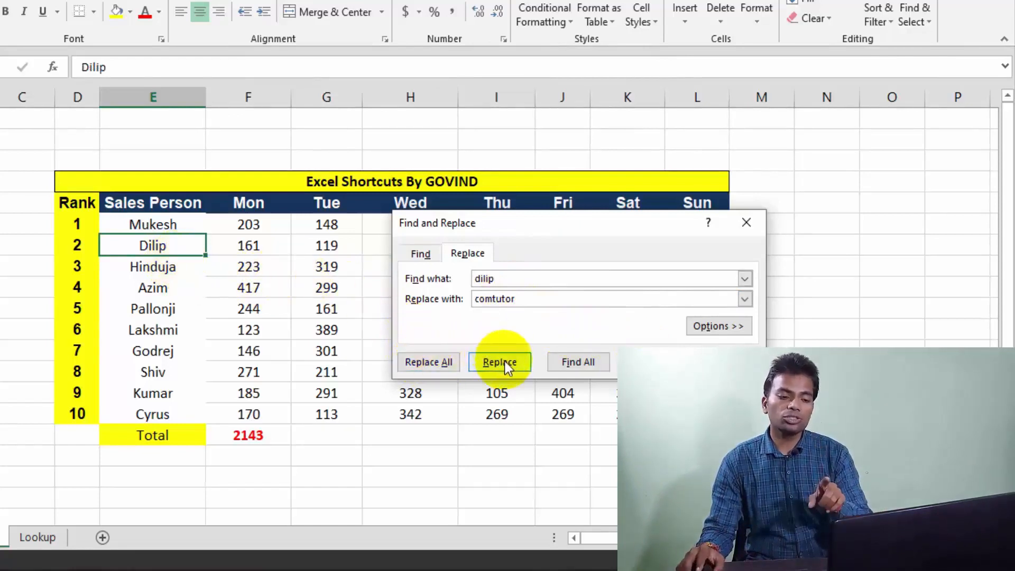
pyautogui.click(425, 362)
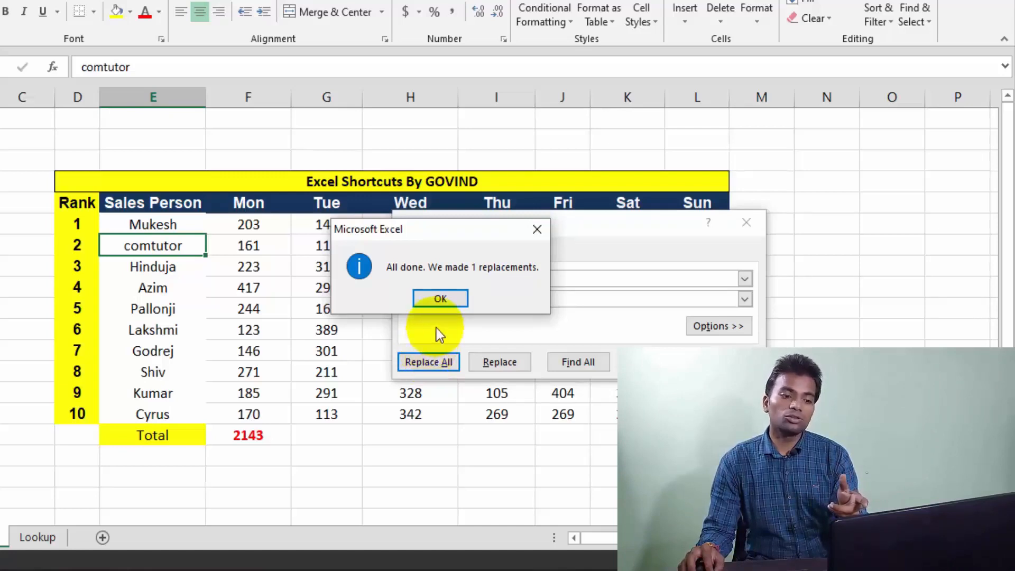
pyautogui.click(440, 299)
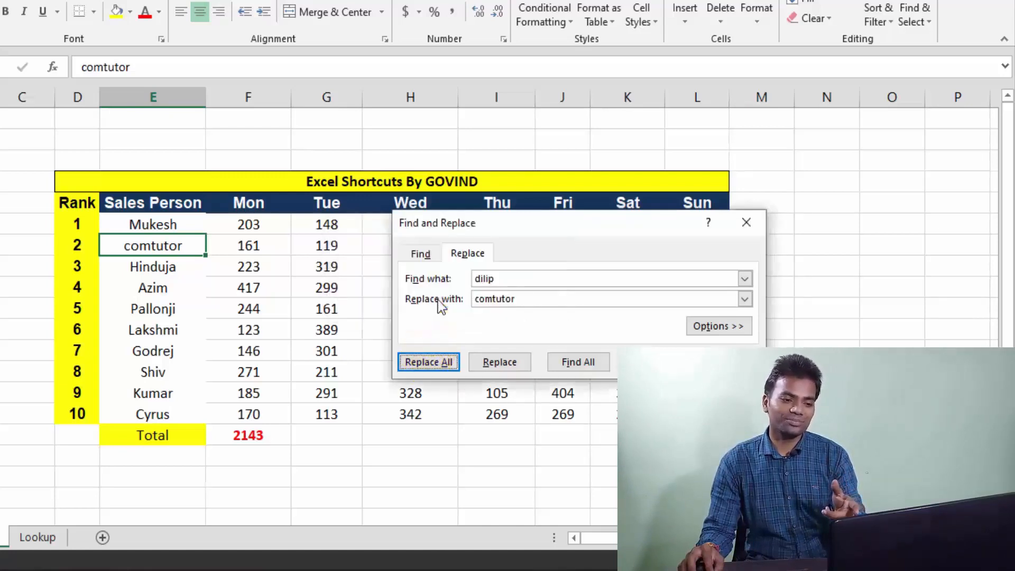
pyautogui.press('Escape')
# - Select the whole sales table from cell G9 and extend the selection to the entire worksheet
pyautogui.click(339, 291)
pyautogui.click(352, 297)
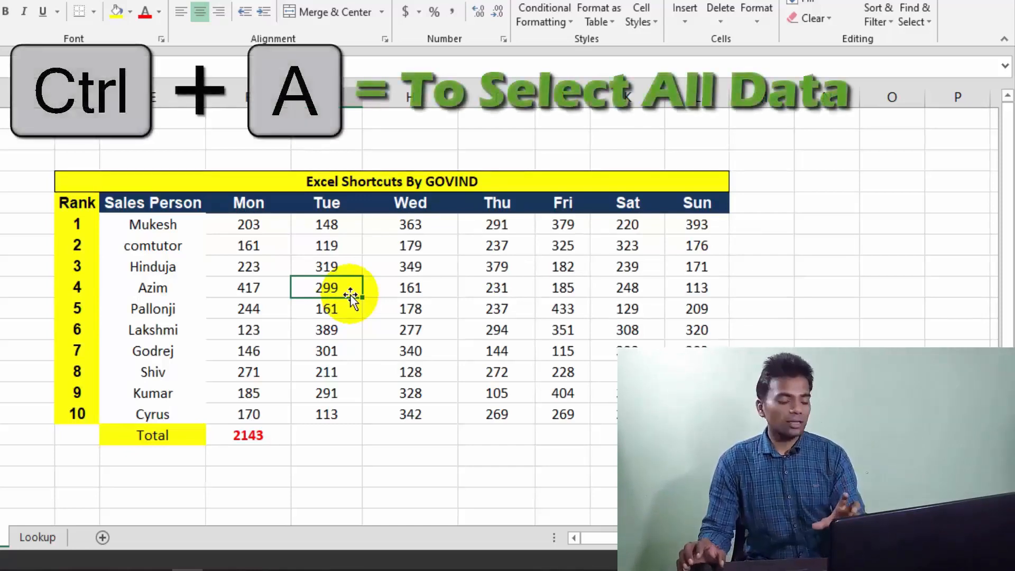
pyautogui.hotkey('ctrl', 'a')
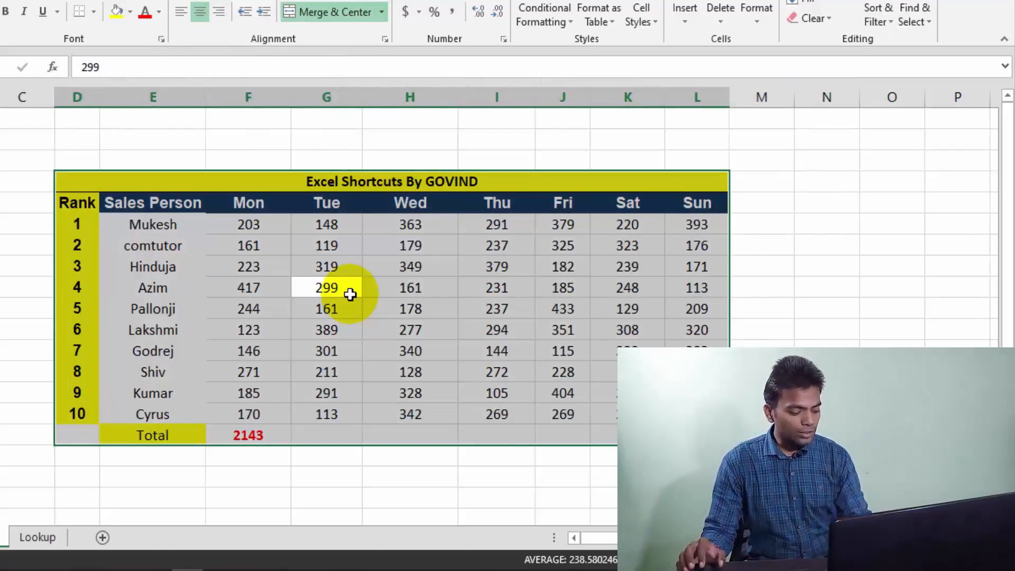
pyautogui.hotkey('ctrl', 'a')
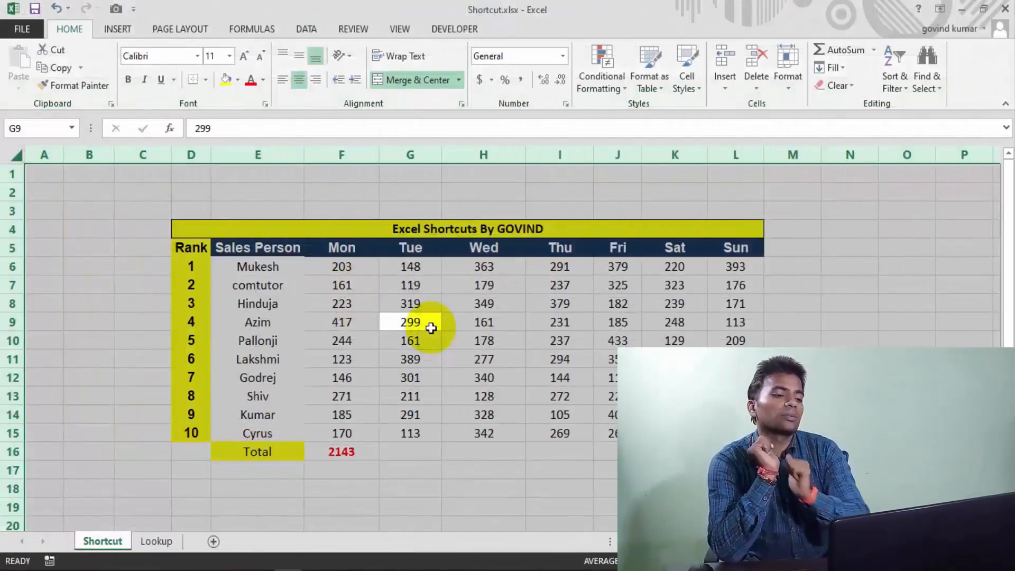
# - Try to select only the entire Tue column, starting from cell G9
pyautogui.click(431, 329)
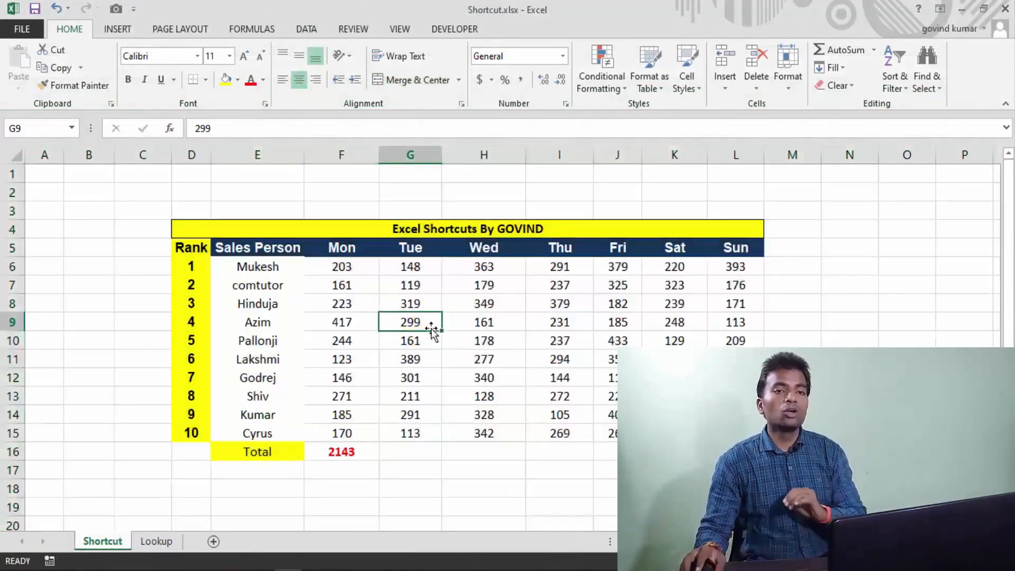
pyautogui.click(432, 328)
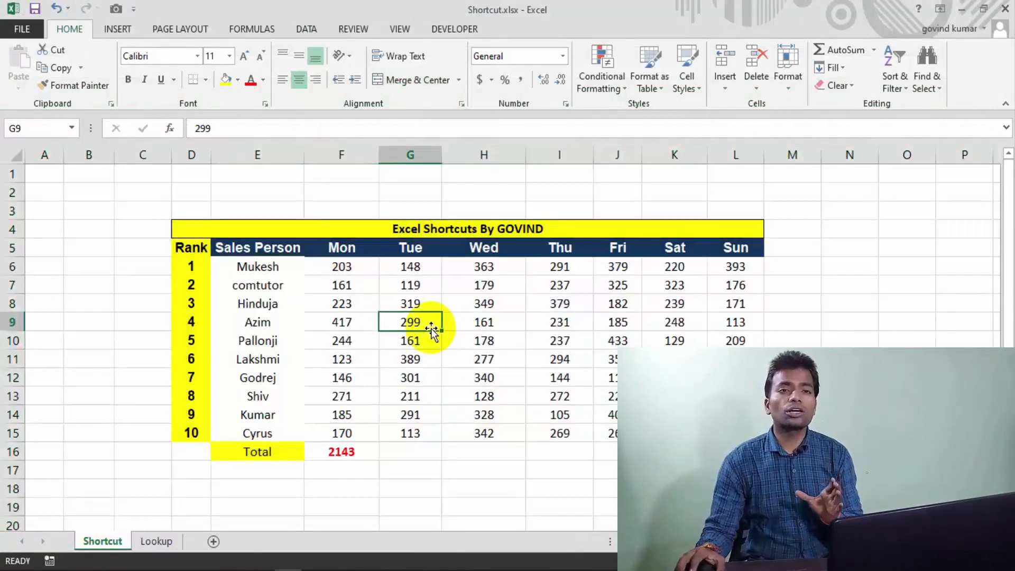
pyautogui.hotkey('ctrl', 'a')
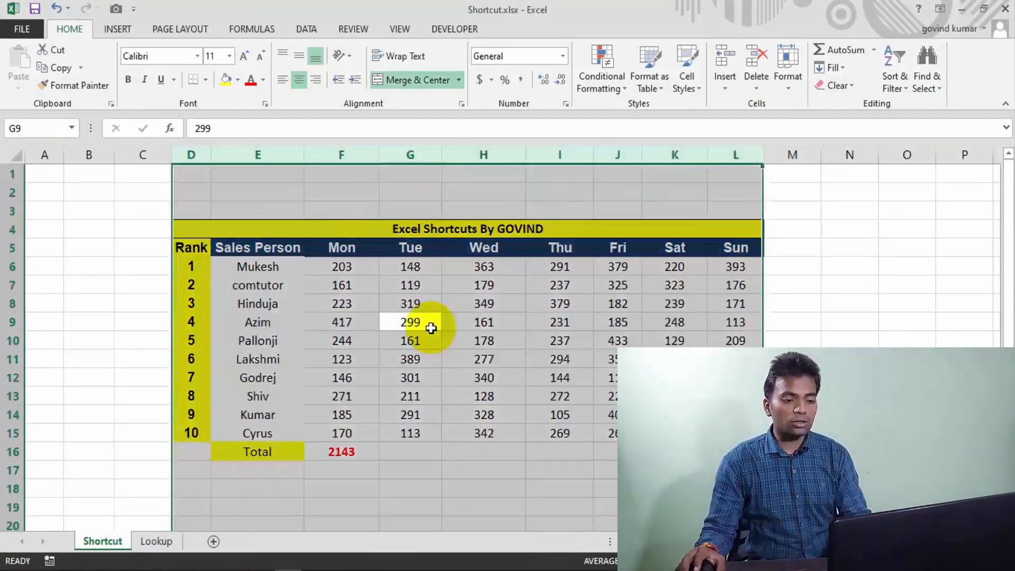
# - Unmerge the table's title cell in row 4 across columns D to L
pyautogui.click(446, 314)
pyautogui.click(434, 231)
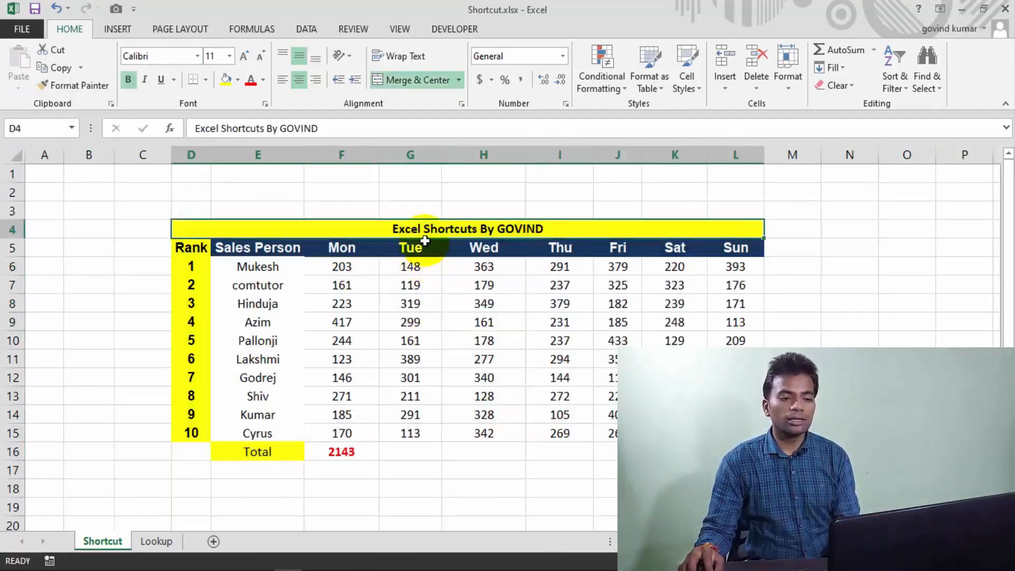
pyautogui.click(419, 80)
pyautogui.click(447, 300)
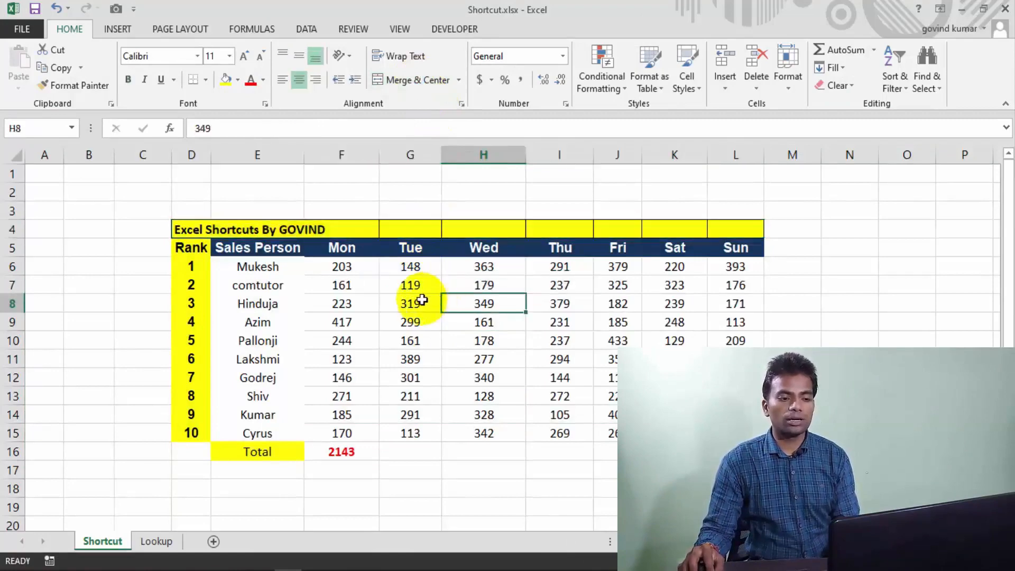
# - Select the entire Tue column from cell G8, and the entire Thu column from cell I9
pyautogui.click(418, 301)
pyautogui.hotkey('ctrl', 'space')
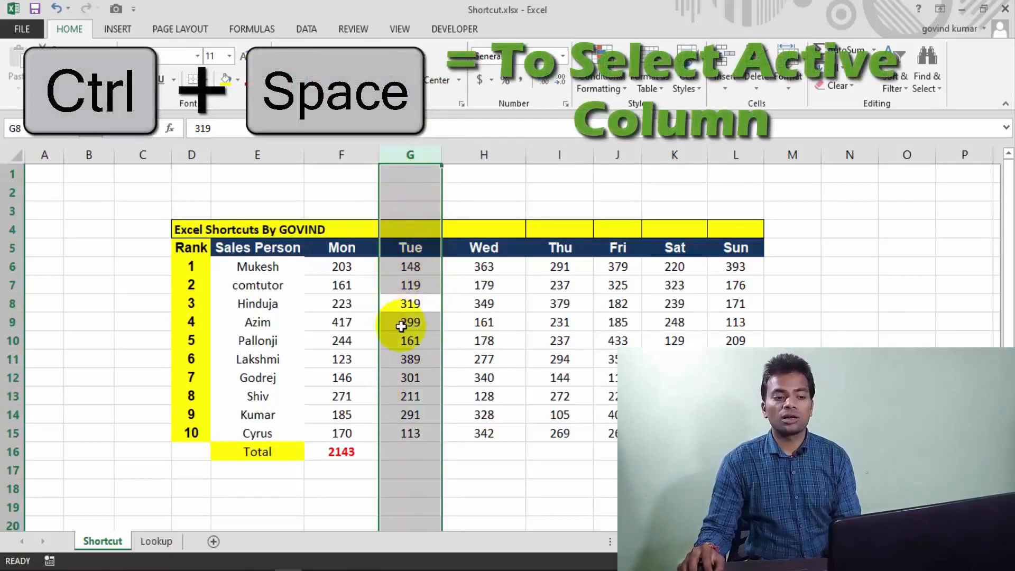
pyautogui.click(532, 322)
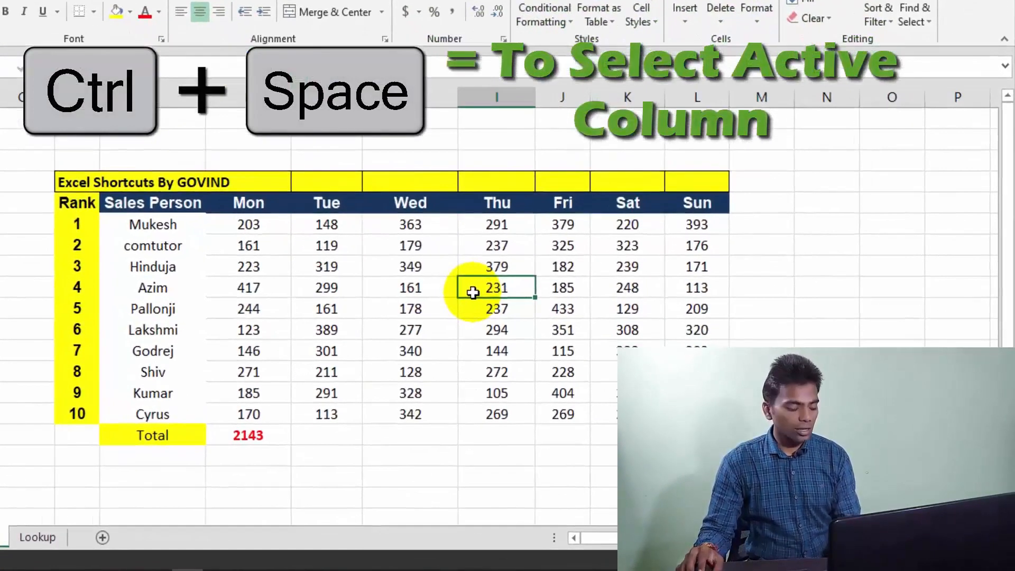
pyautogui.hotkey('ctrl', 'space')
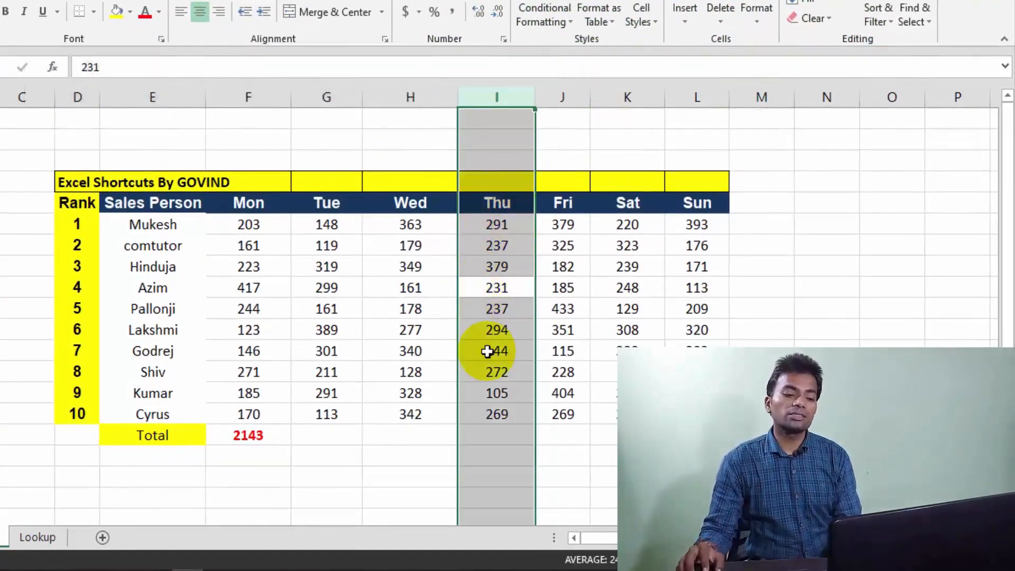
# - Select the entire worksheet row of the fifth-ranked sales person, starting from the Wed cell H10
pyautogui.click(376, 308)
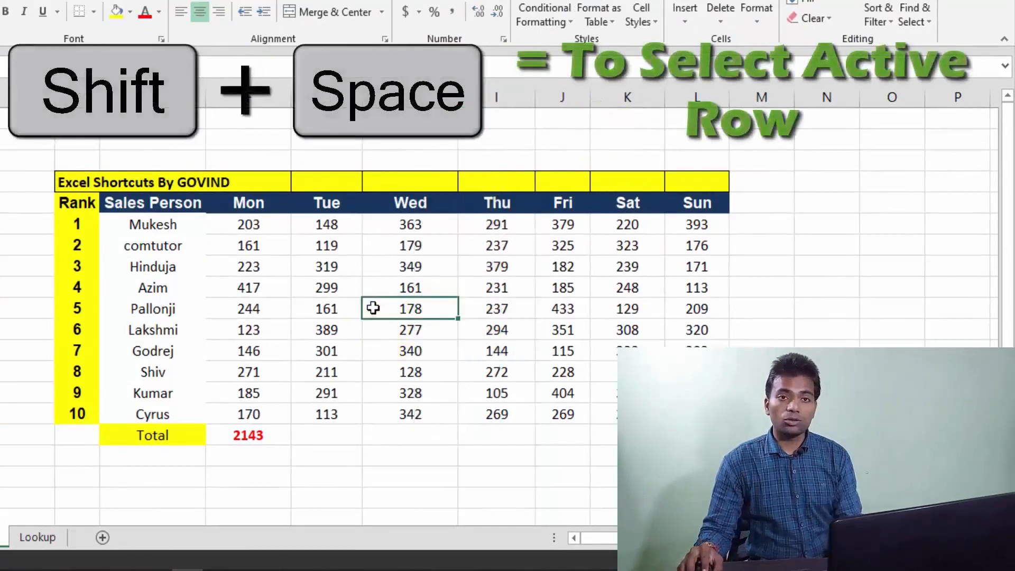
pyautogui.hotkey('shift', 'space')
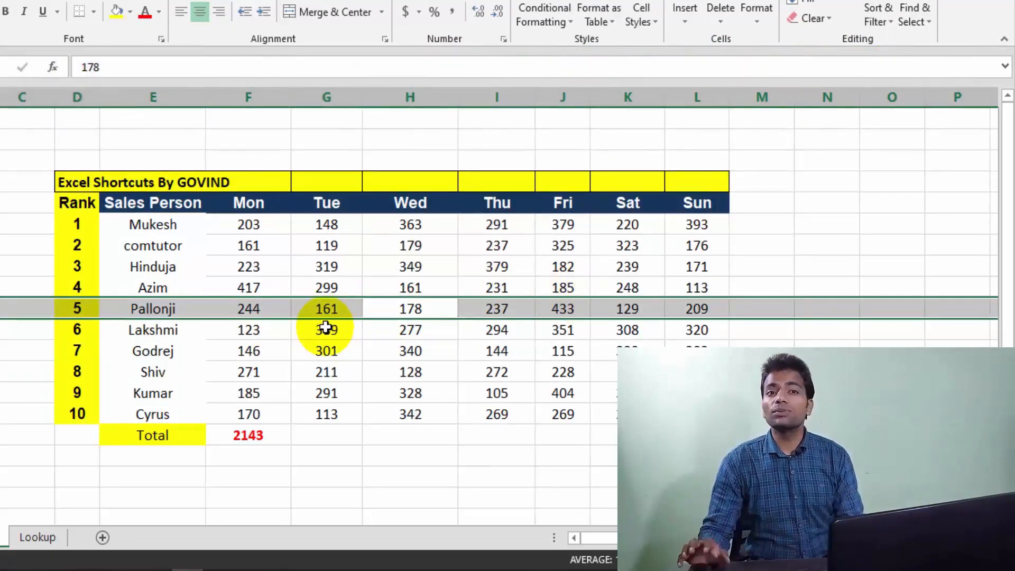
# - Select the Mon values F6:F11 by extending the selection upward from cell F11
pyautogui.click(242, 335)
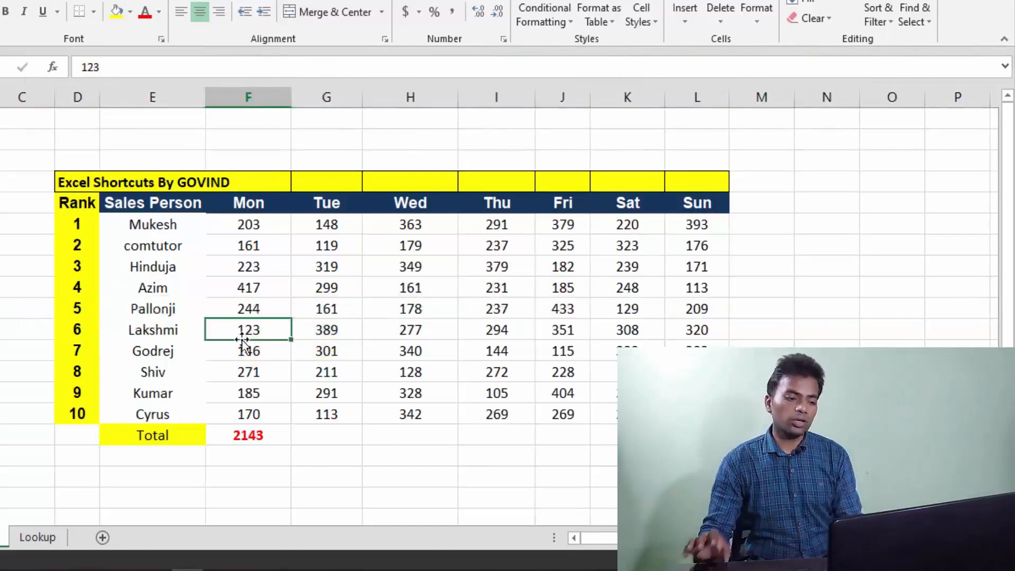
pyautogui.hotkey('shift', 'Up')
pyautogui.hotkey('shift', 'Up')
pyautogui.hotkey('shift', 'Up')
pyautogui.hotkey('shift', 'Up')
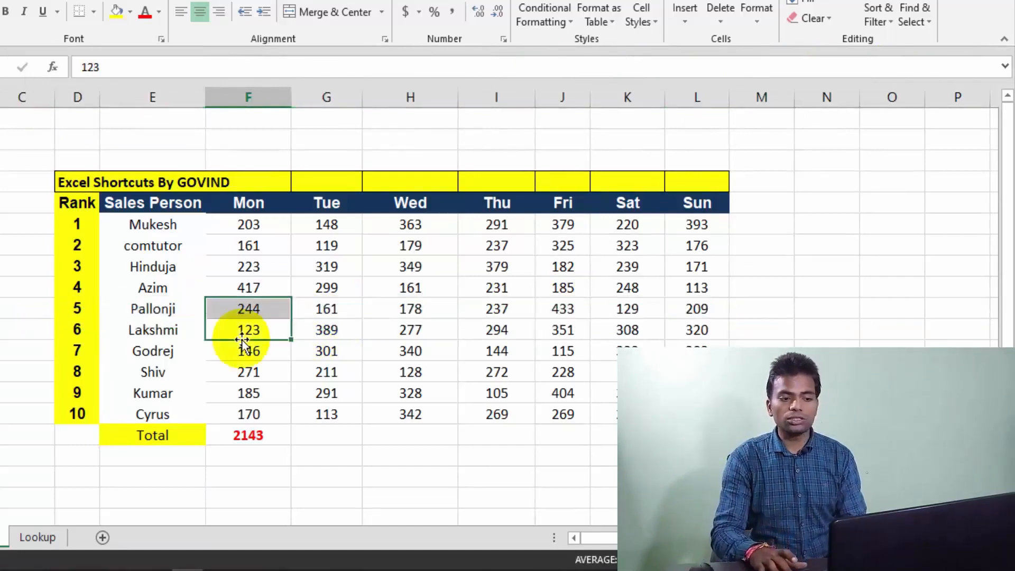
pyautogui.hotkey('shift', 'Up')
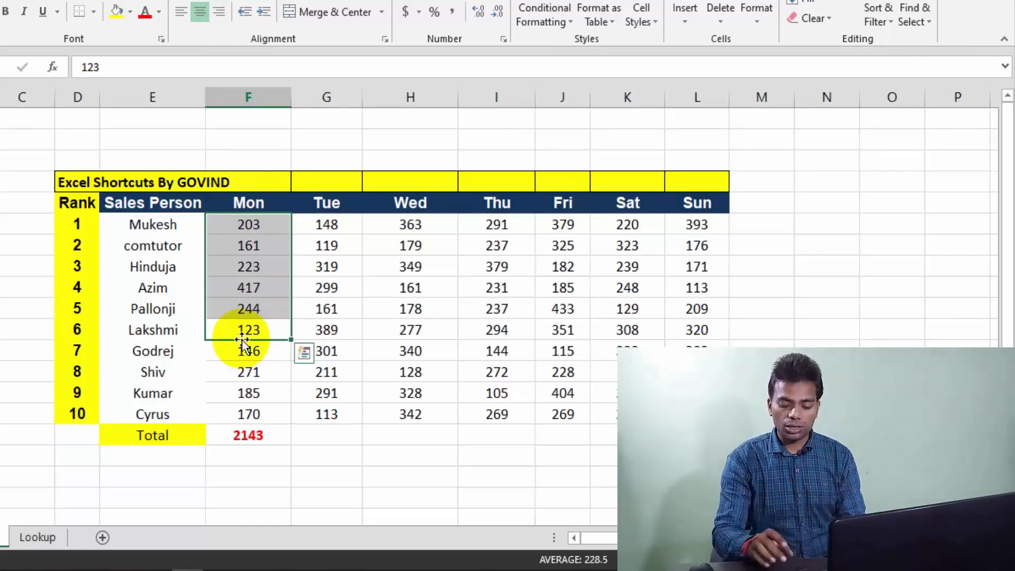
# - Starting again from F11, extend the selection up to row 6 and across to the Thu column, covering F6:I11
pyautogui.click(242, 339)
pyautogui.hotkey('shift', 'Up')
pyautogui.hotkey('shift', 'Up')
pyautogui.hotkey('shift', 'Up')
pyautogui.hotkey('shift', 'Up')
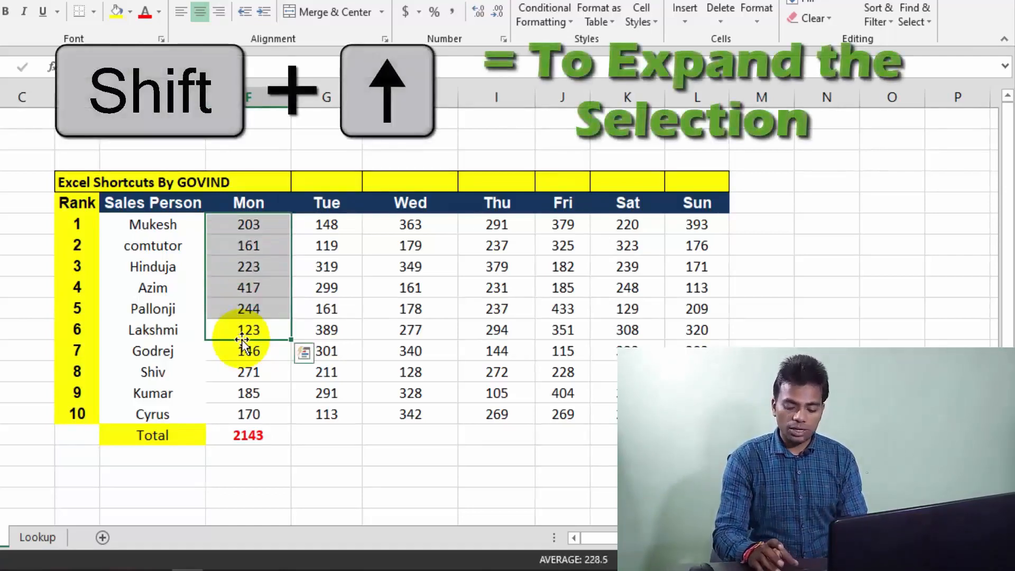
pyautogui.hotkey('shift', 'Right')
pyautogui.hotkey('shift', 'Right')
pyautogui.hotkey('shift', 'Right')
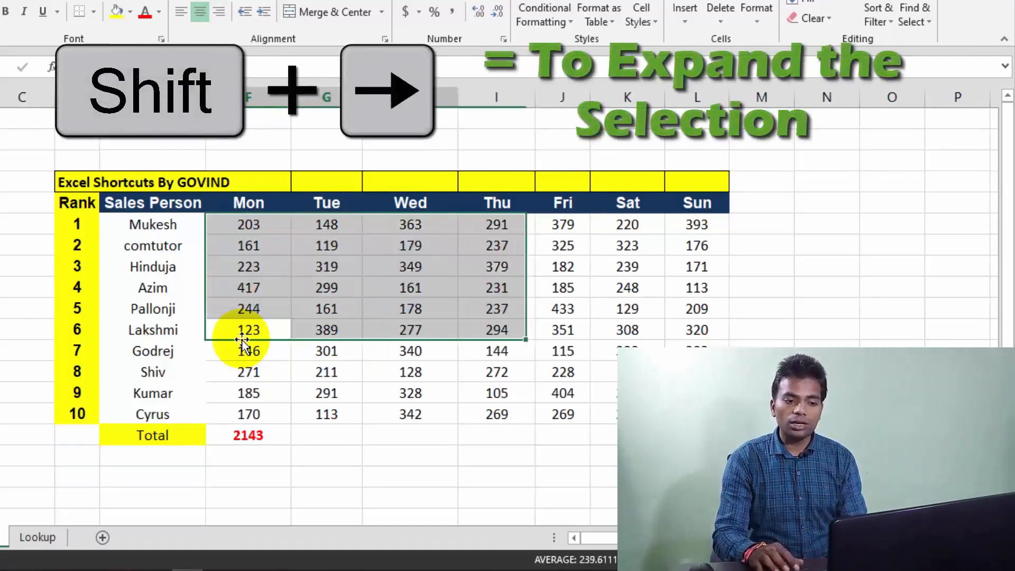
# - Narrow the selected range to the Mon and Tue columns, F6:G11
pyautogui.hotkey('shift', 'Left')
pyautogui.hotkey('shift', 'Left')
pyautogui.hotkey('shift', 'Left')
pyautogui.hotkey('shift', 'Right')
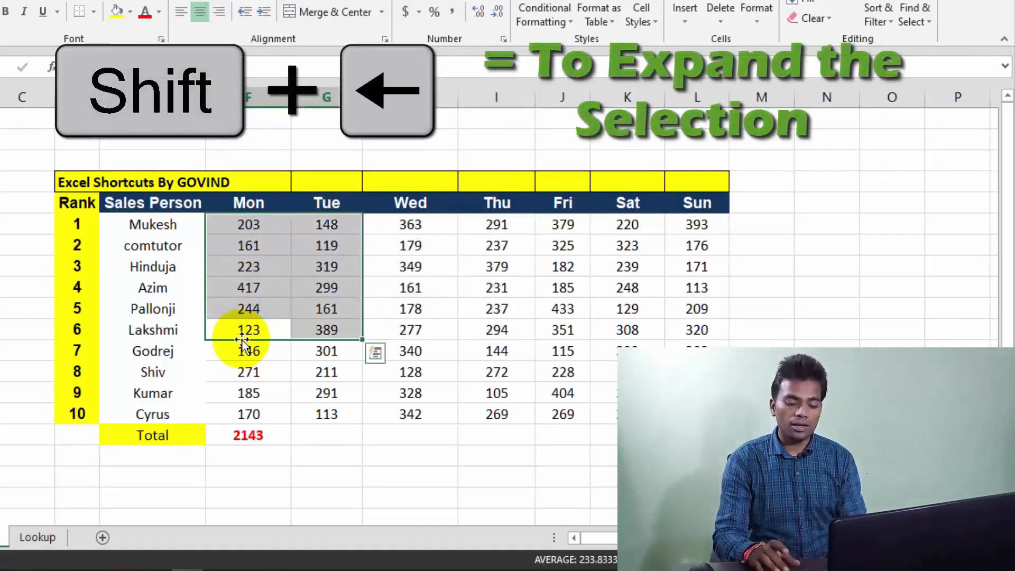
# - Redirect the selection downward from F11 to the tenth-ranked row and across to Thu, covering F11:I15
pyautogui.hotkey('shift', 'Down')
pyautogui.hotkey('shift', 'Down')
pyautogui.hotkey('shift', 'Down')
pyautogui.hotkey('shift', 'Down')
pyautogui.hotkey('shift', 'Down')
pyautogui.hotkey('shift', 'Down')
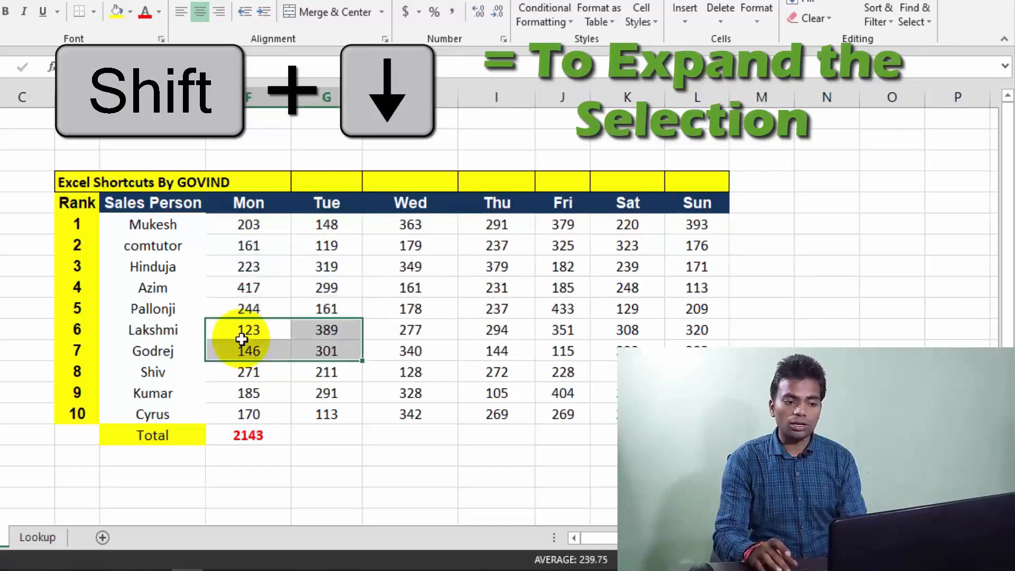
pyautogui.hotkey('shift', 'Down')
pyautogui.hotkey('shift', 'Down')
pyautogui.hotkey('shift', 'Down')
pyautogui.hotkey('shift', 'Right')
pyautogui.hotkey('shift', 'Right')
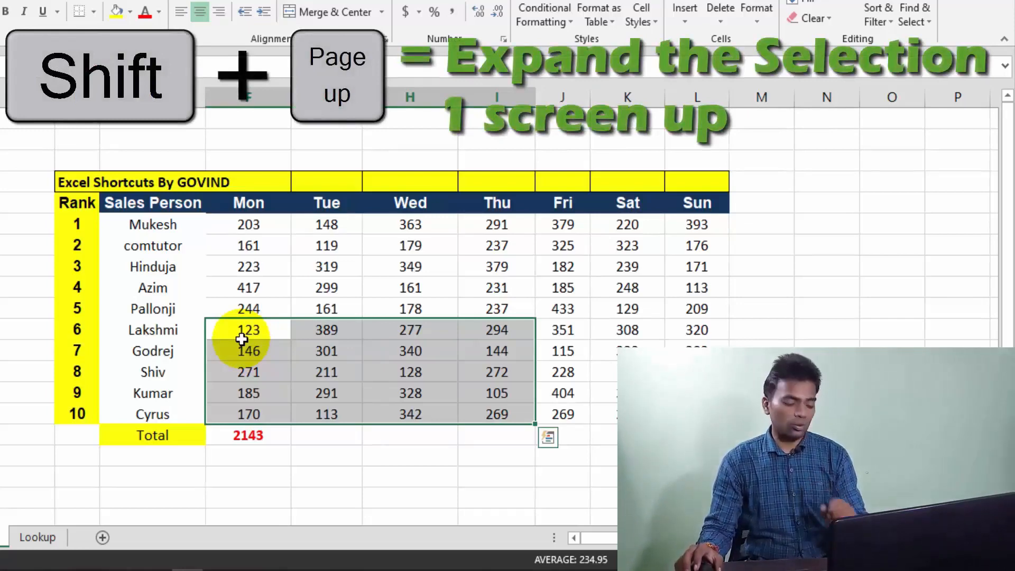
# - Extend the Mon-to-Thu selection from F11 one screen up to row 1 and one screen down to row 20
pyautogui.hotkey('shift', 'pageup')
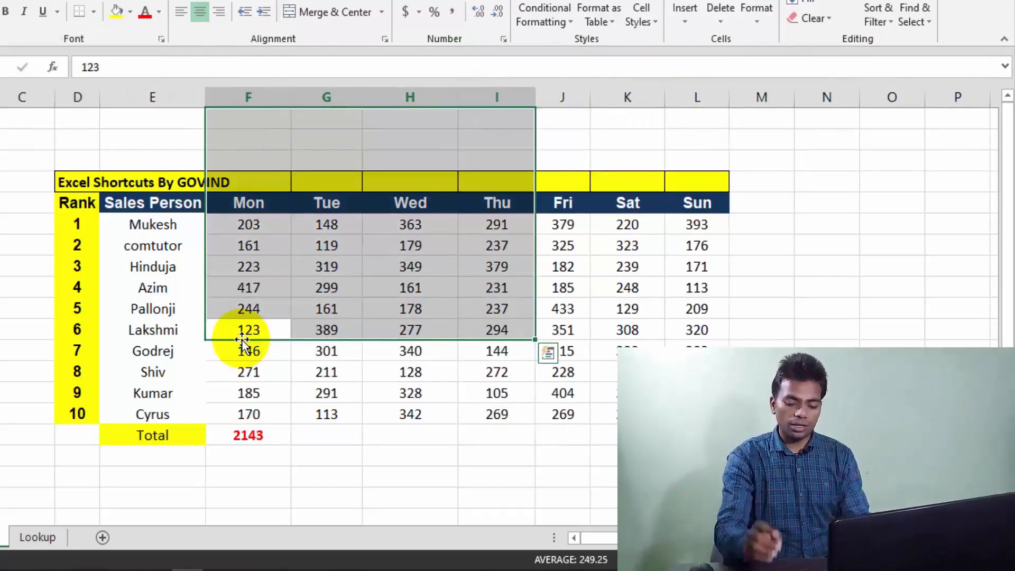
pyautogui.hotkey('shift', 'pagedown')
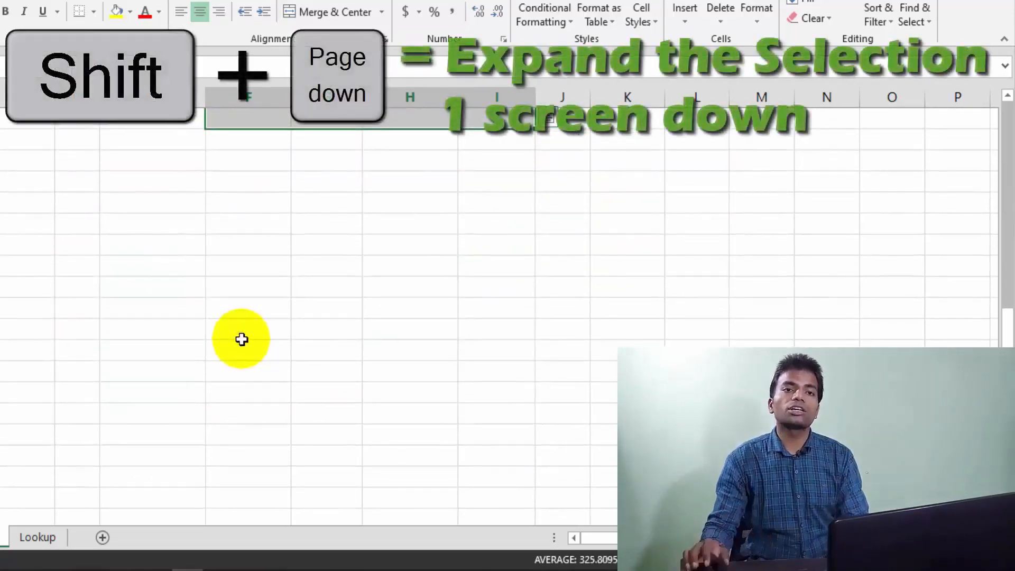
pyautogui.scroll(4, 293, 314)
pyautogui.scroll(3, 293, 315)
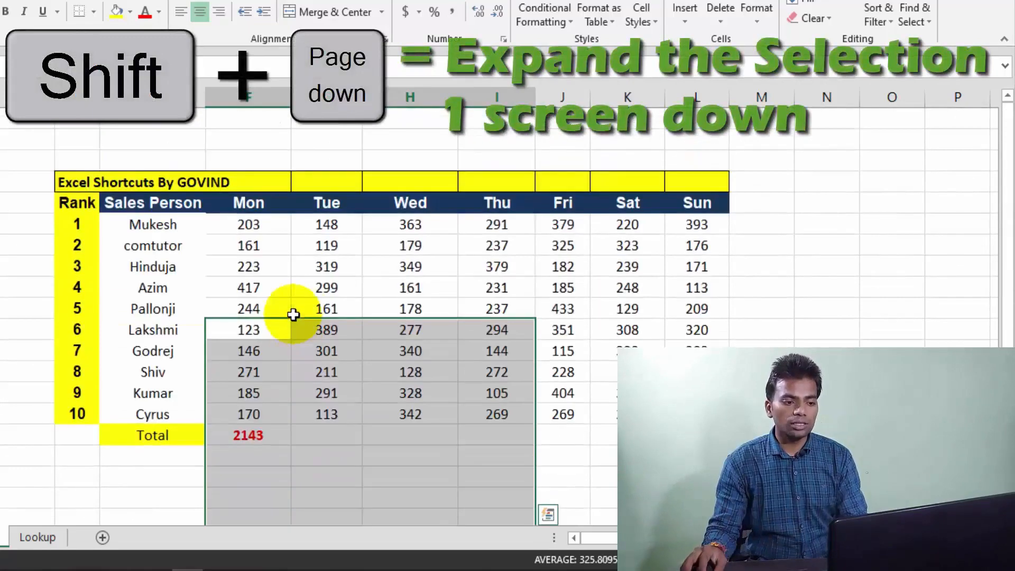
pyautogui.scroll(-2, 266, 354)
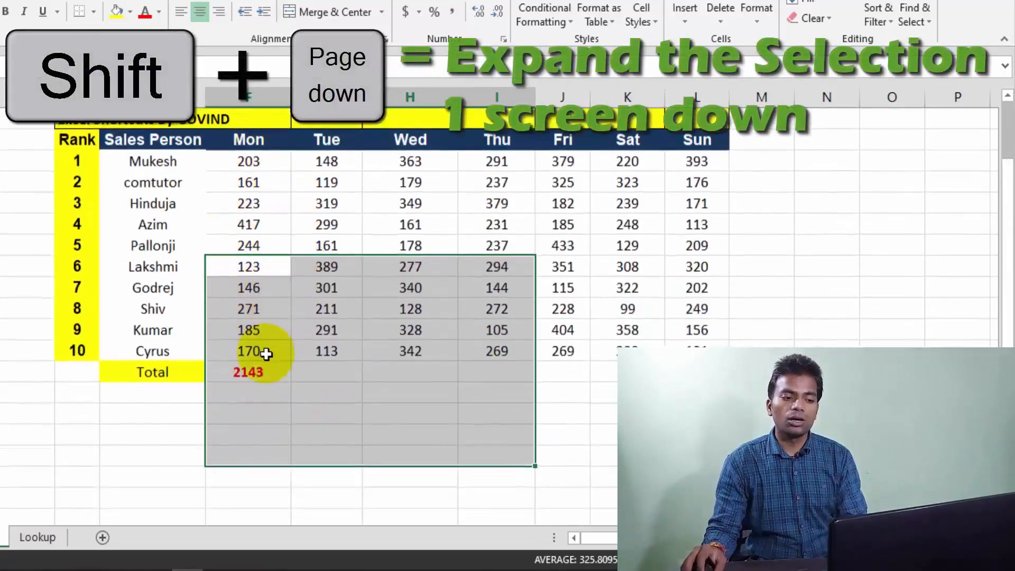
# - Extend the Mon-to-Thu selection several more screens down below the table, and return to the single cell F11
pyautogui.hotkey('shift', 'pagedown')
pyautogui.hotkey('shift', 'pagedown')
pyautogui.hotkey('shift', 'pagedown')
pyautogui.hotkey('shift', 'pagedown')
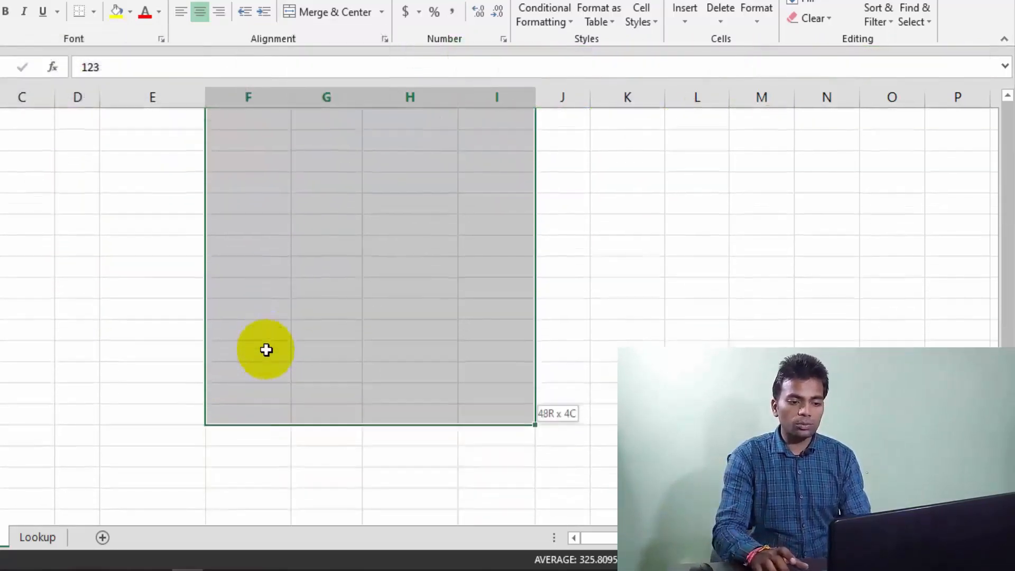
pyautogui.hotkey('shift', 'pagedown')
pyautogui.hotkey('shift', 'pagedown')
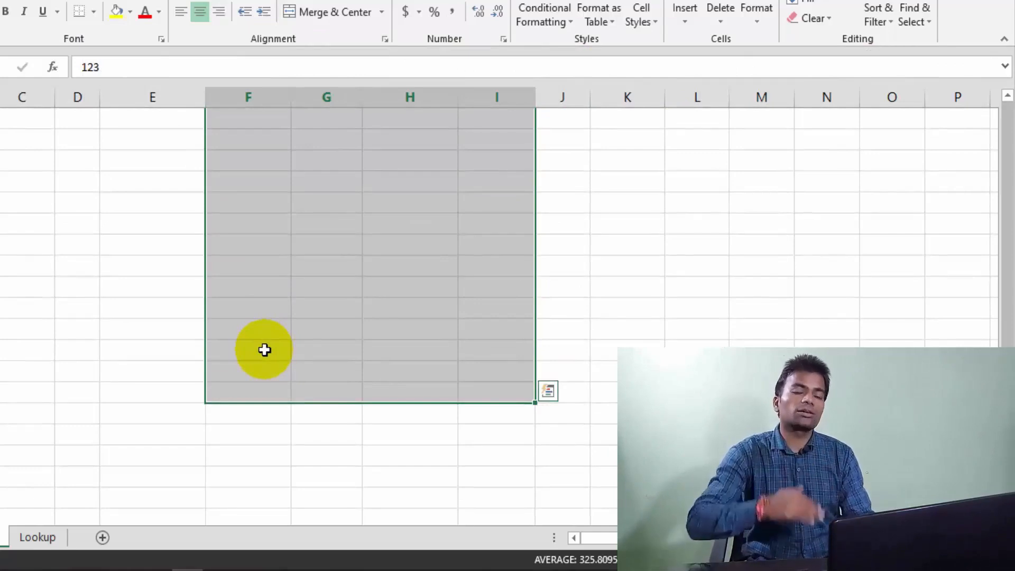
pyautogui.hotkey('ctrl', 'BackSpace')
pyautogui.click(265, 332)
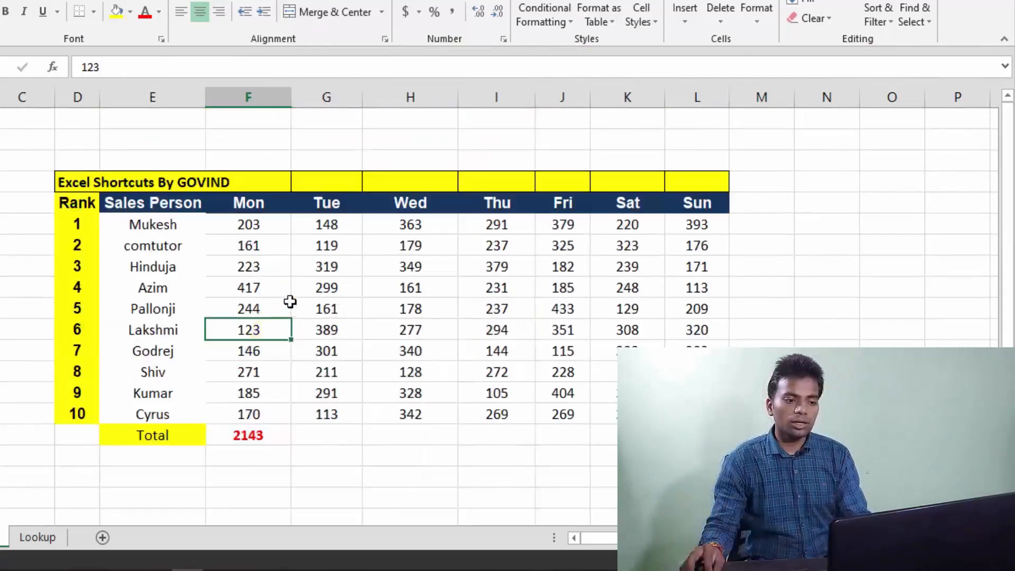
# - Bring up the Delete options for the Mon cell F9 and dismiss them without deleting anything
pyautogui.click(290, 303)
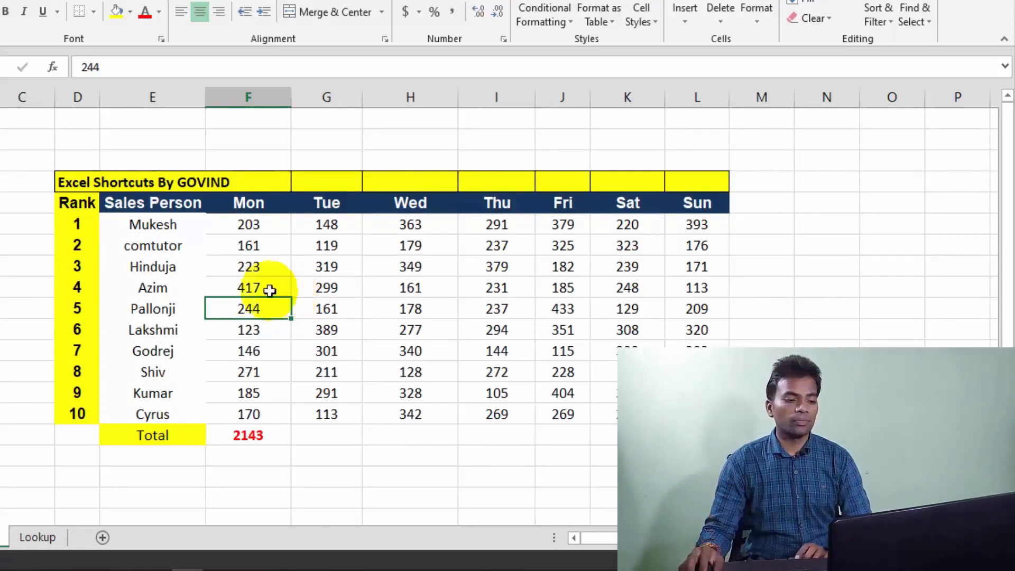
pyautogui.click(243, 286)
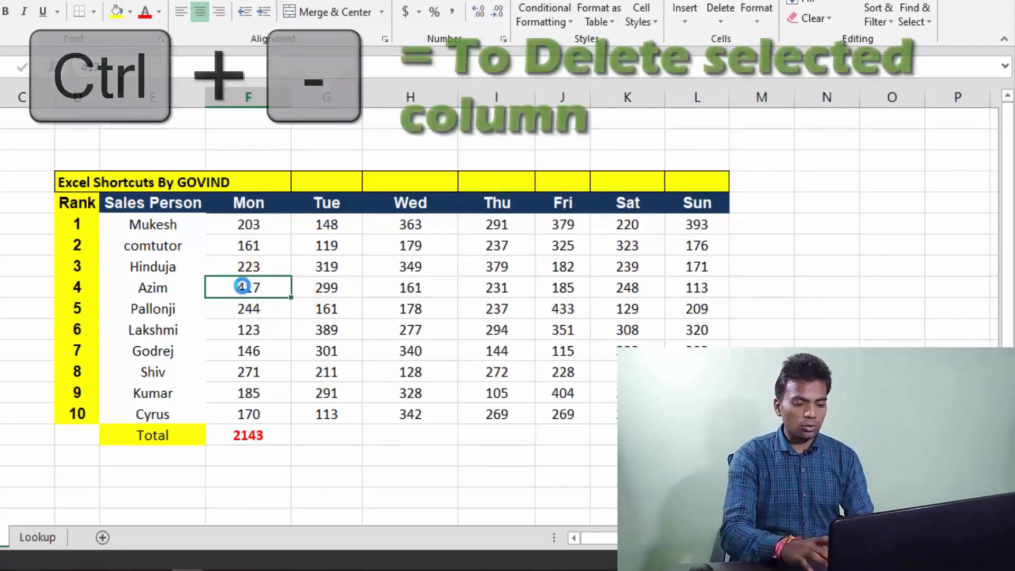
pyautogui.hotkey('ctrl', '-')
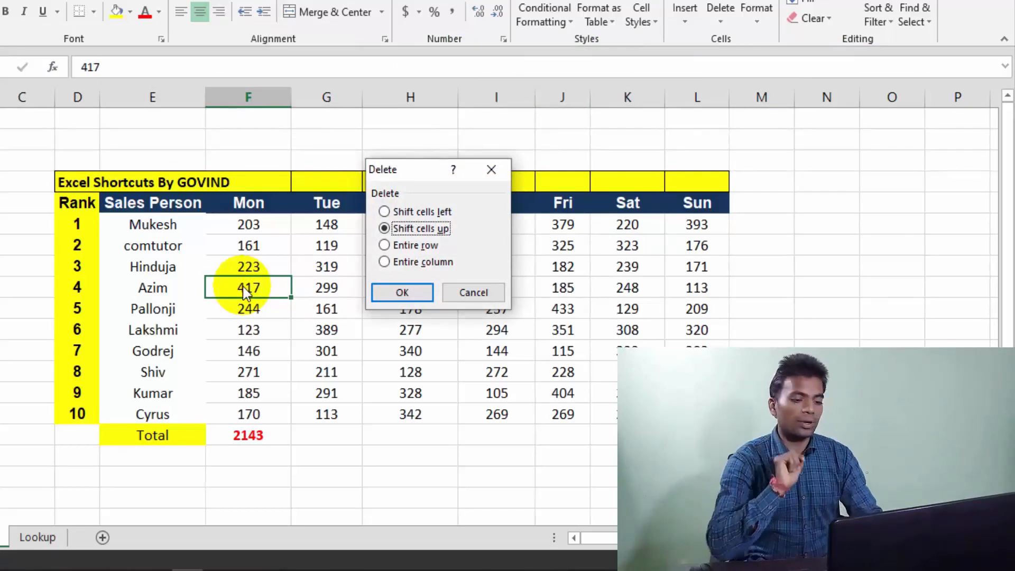
pyautogui.press('Escape')
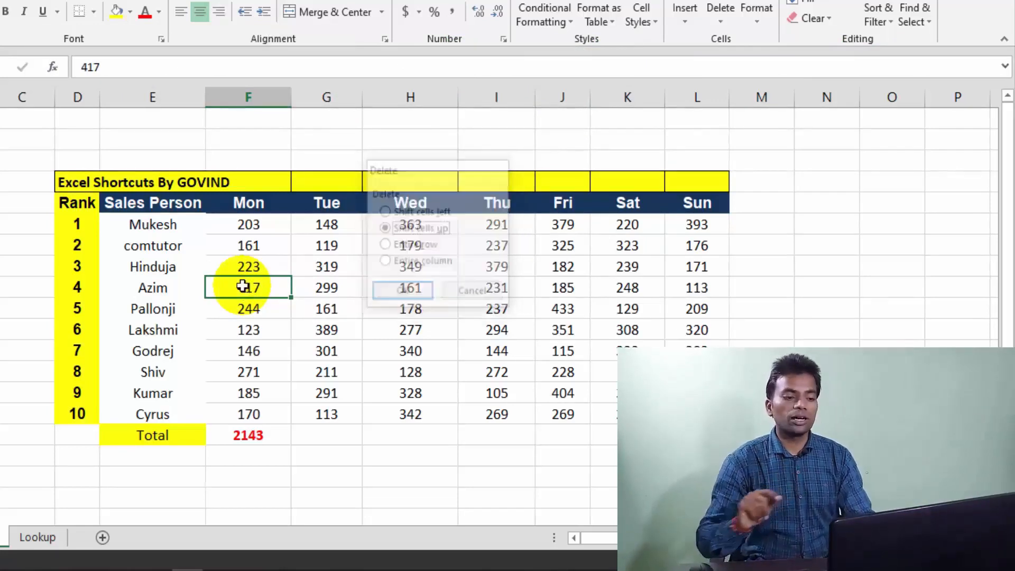
# - Delete the entire Wed column H and undo the deletion
pyautogui.click(419, 289)
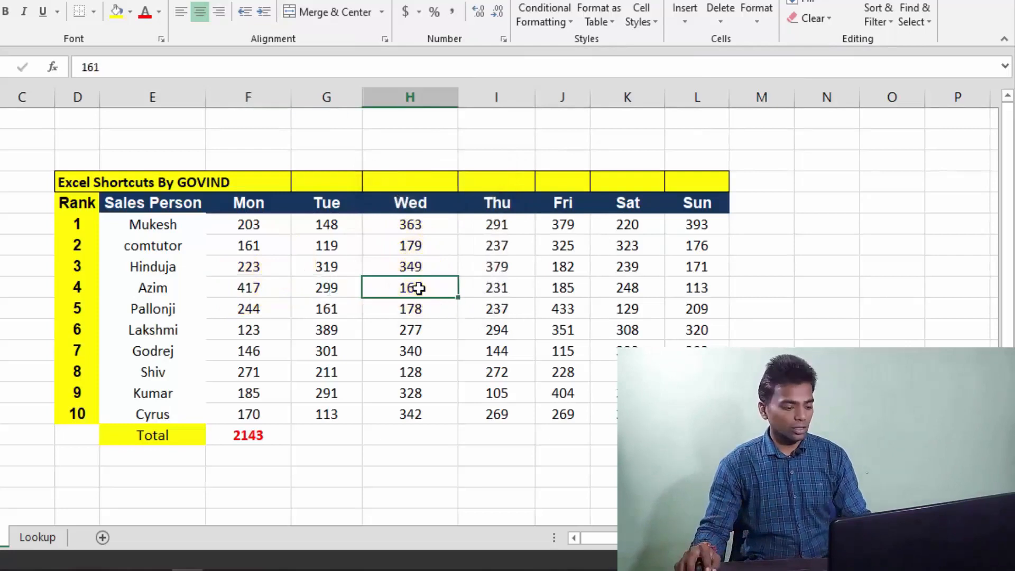
pyautogui.hotkey('ctrl', 'space')
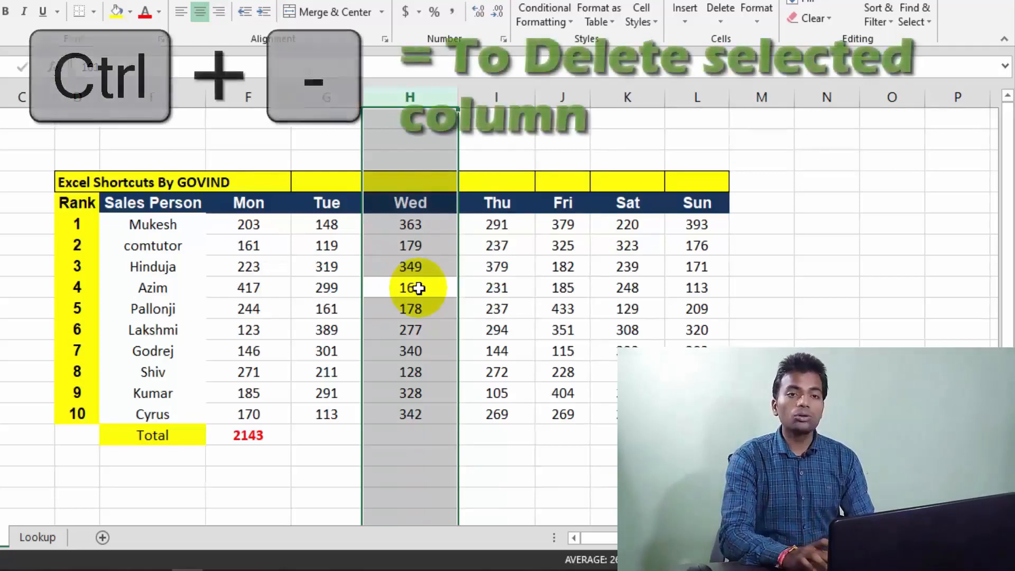
pyautogui.hotkey('ctrl', '-')
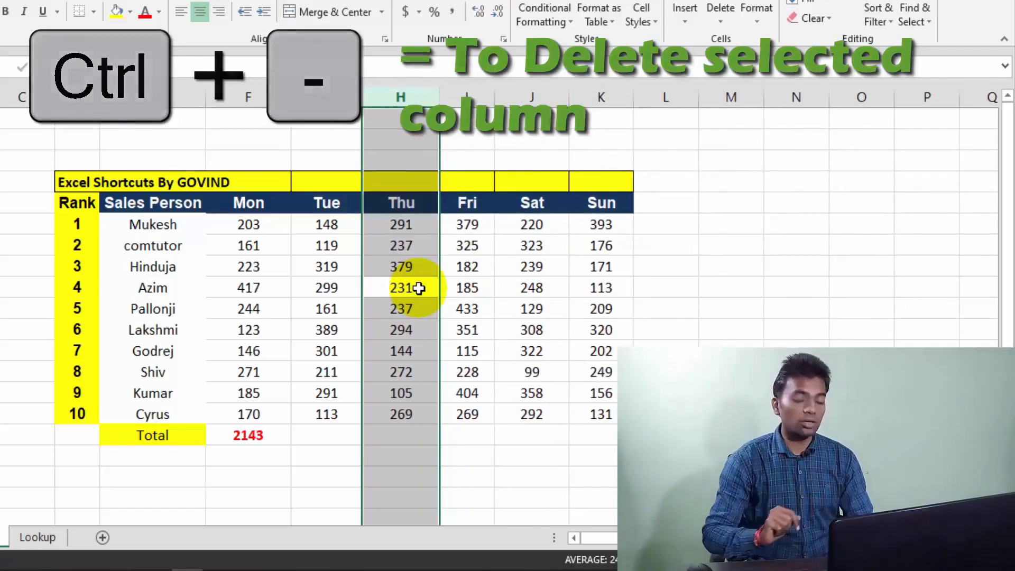
pyautogui.hotkey('ctrl', 'z')
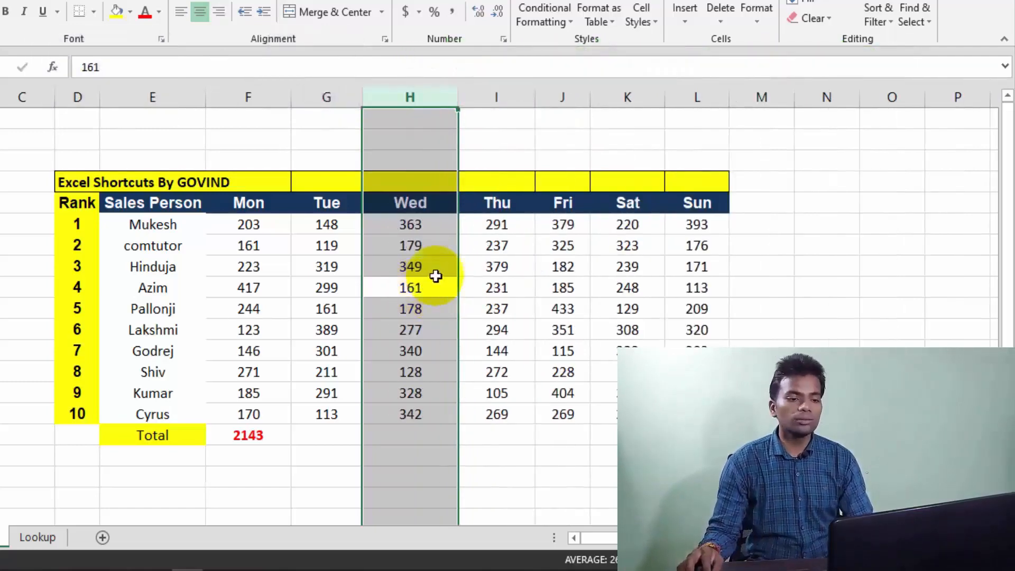
# - Insert a new blank worksheet column before the Wed column
pyautogui.click(476, 231)
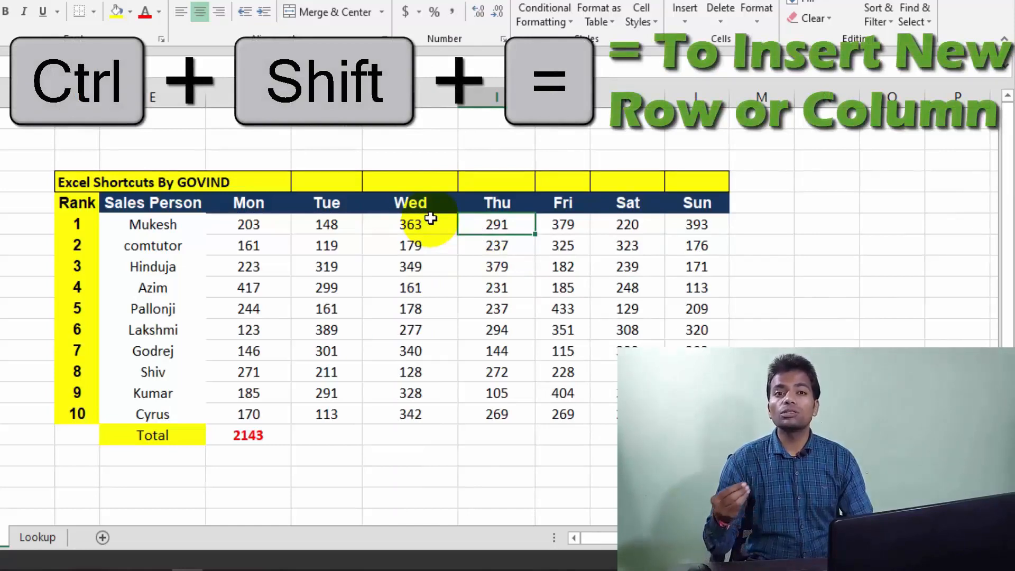
pyautogui.click(411, 263)
pyautogui.hotkey('ctrl', 'space')
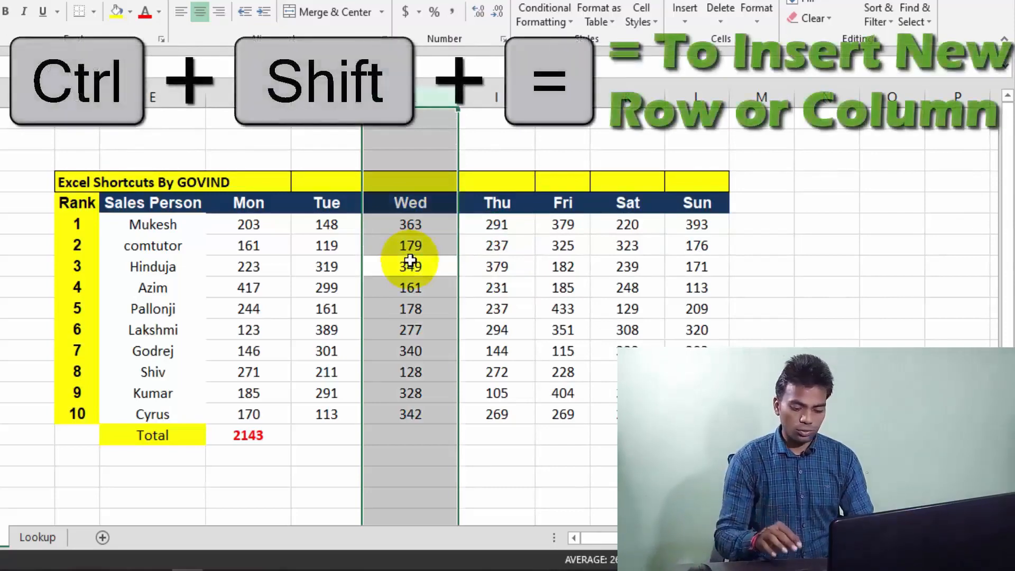
pyautogui.hotkey('ctrl', 'shift', '=')
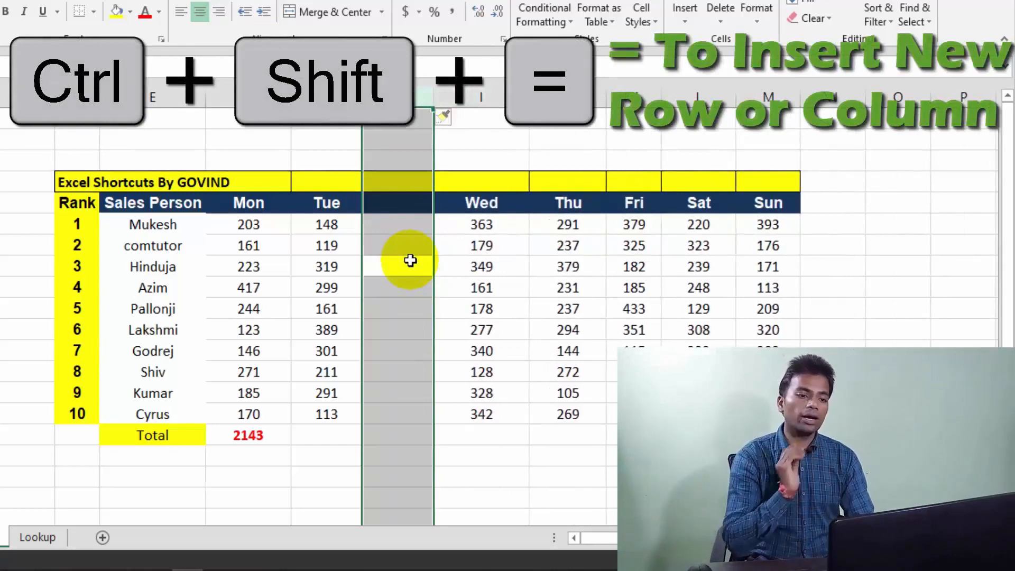
# - Insert a new blank worksheet row above the fourth-ranked sales person
pyautogui.click(318, 286)
pyautogui.hotkey('shift', 'space')
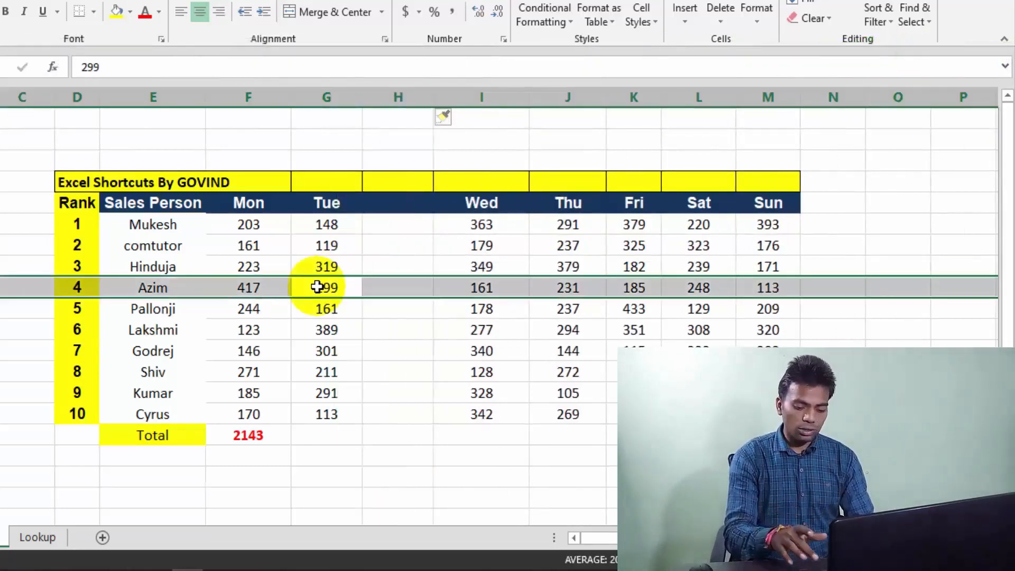
pyautogui.hotkey('ctrl', 'shift', '=')
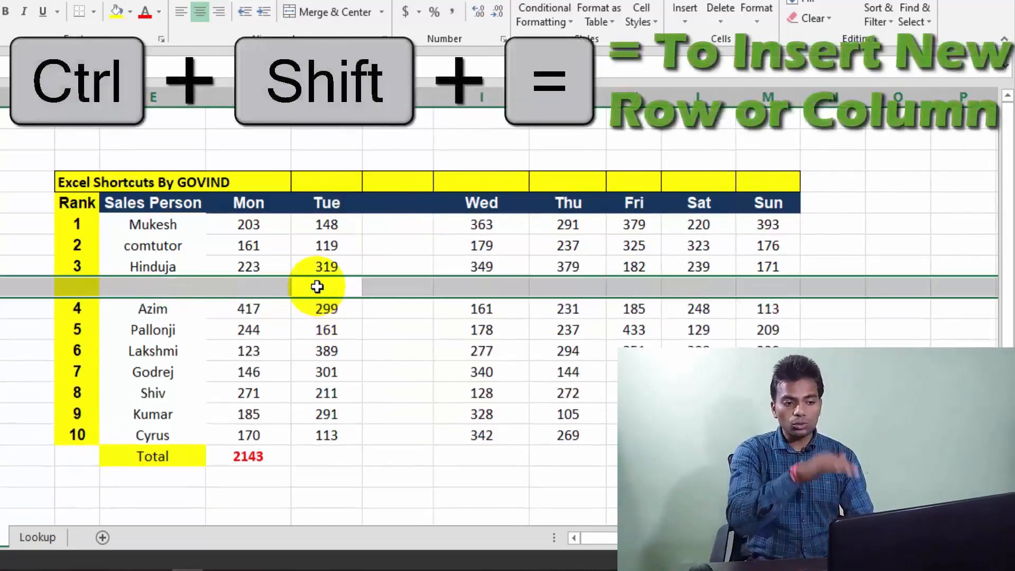
# - Undo the insertion of both the blank row and the blank column
pyautogui.click(333, 310)
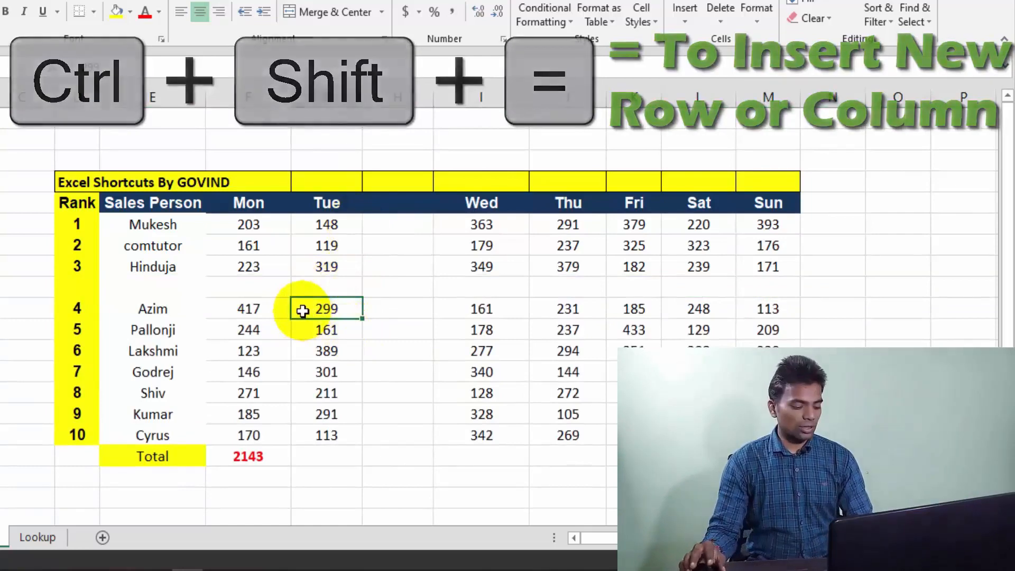
pyautogui.hotkey('ctrl', 'z')
pyautogui.hotkey('ctrl', 'z')
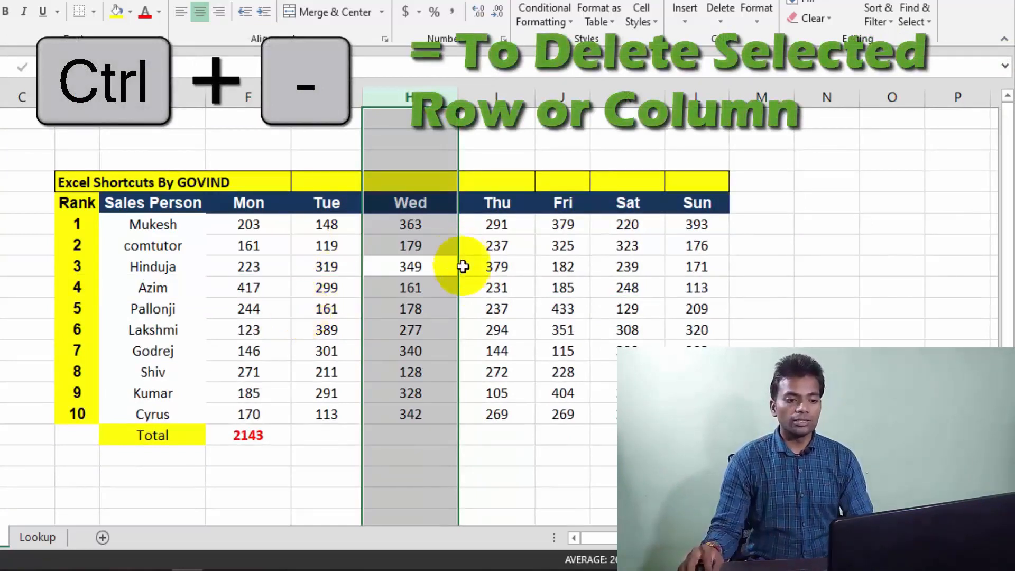
# - Delete the entire Thu column I and undo the deletion
pyautogui.click(474, 288)
pyautogui.hotkey('ctrl', 'space')
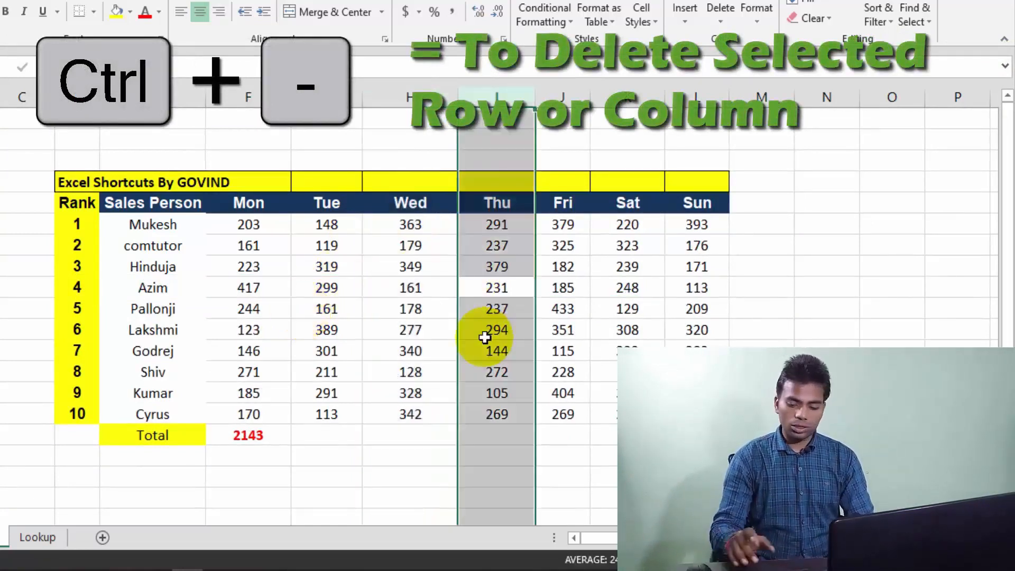
pyautogui.hotkey('ctrl', '-')
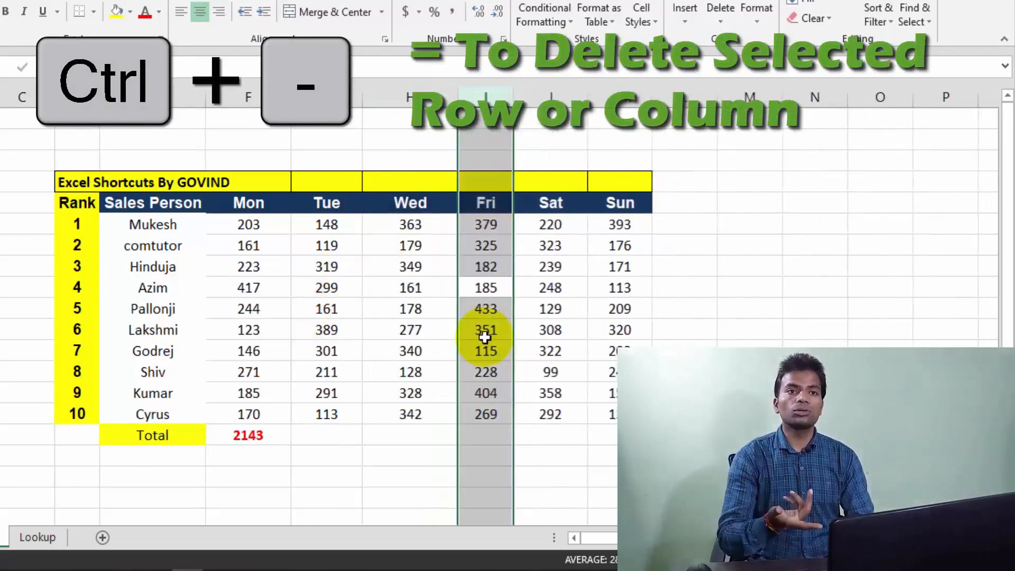
pyautogui.hotkey('ctrl', 'z')
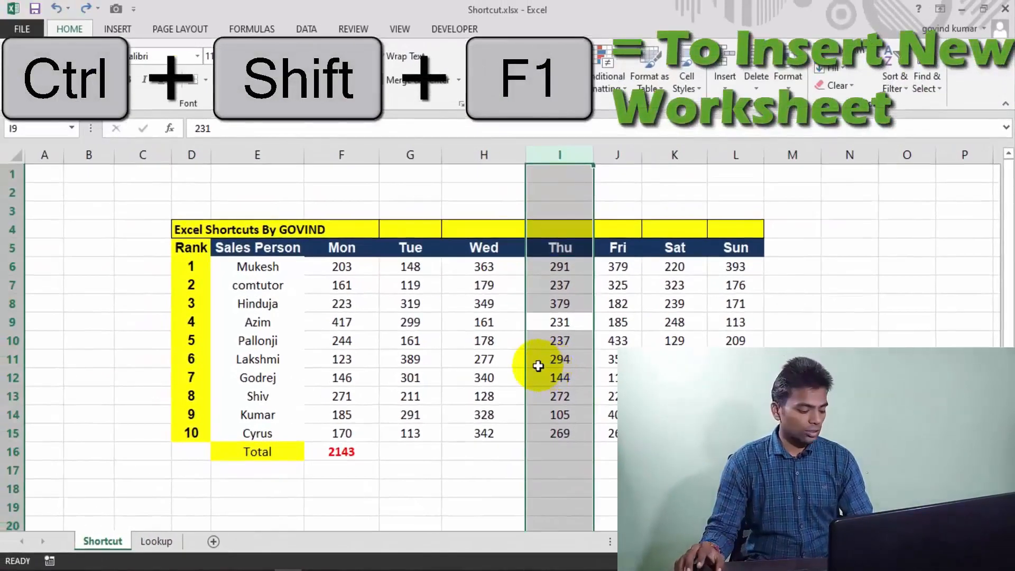
# - Insert a new worksheet before the Shortcut sheet and return to the Shortcut sheet
pyautogui.hotkey('ctrl', 'shift', 'F1')
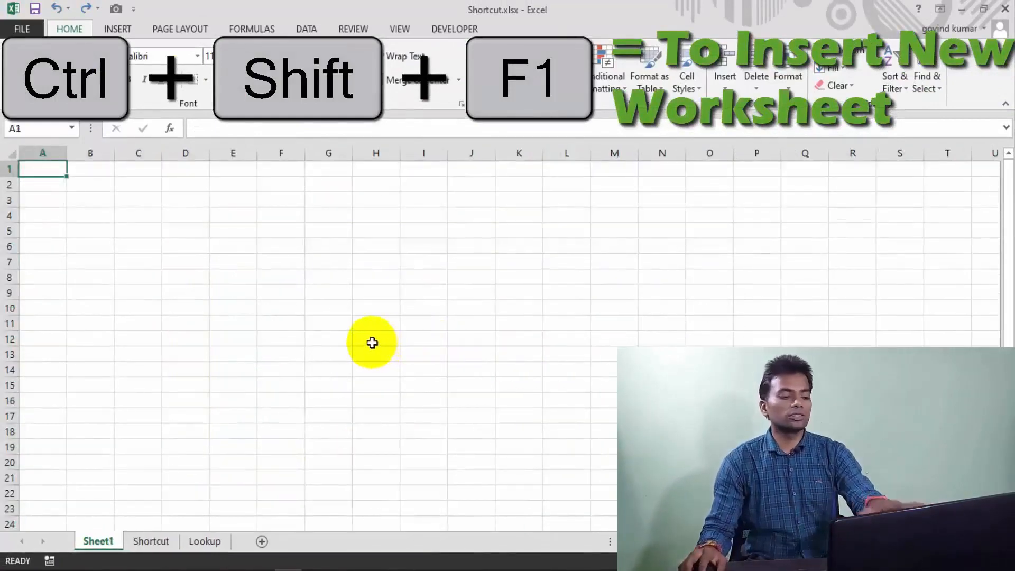
pyautogui.click(151, 541)
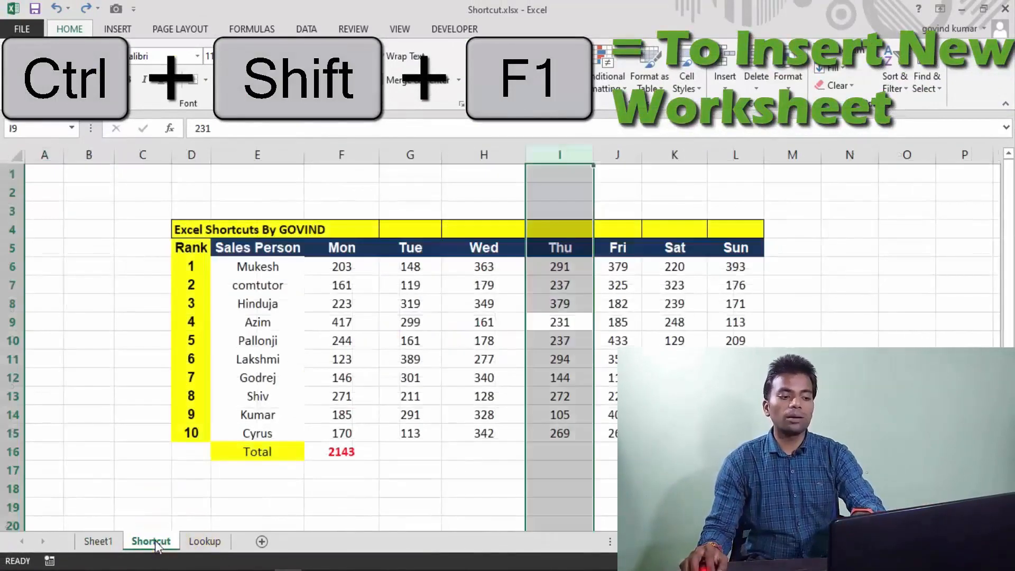
# - Create a new blank workbook, then return to the Shortcut sheet of Shortcut.xlsx
pyautogui.click(97, 541)
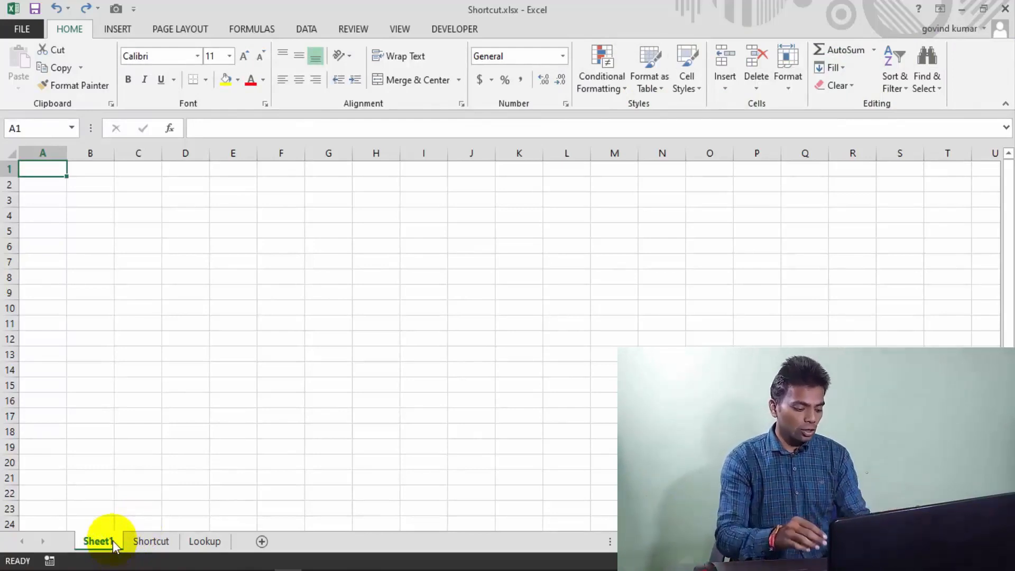
pyautogui.hotkey('ctrl', 'n')
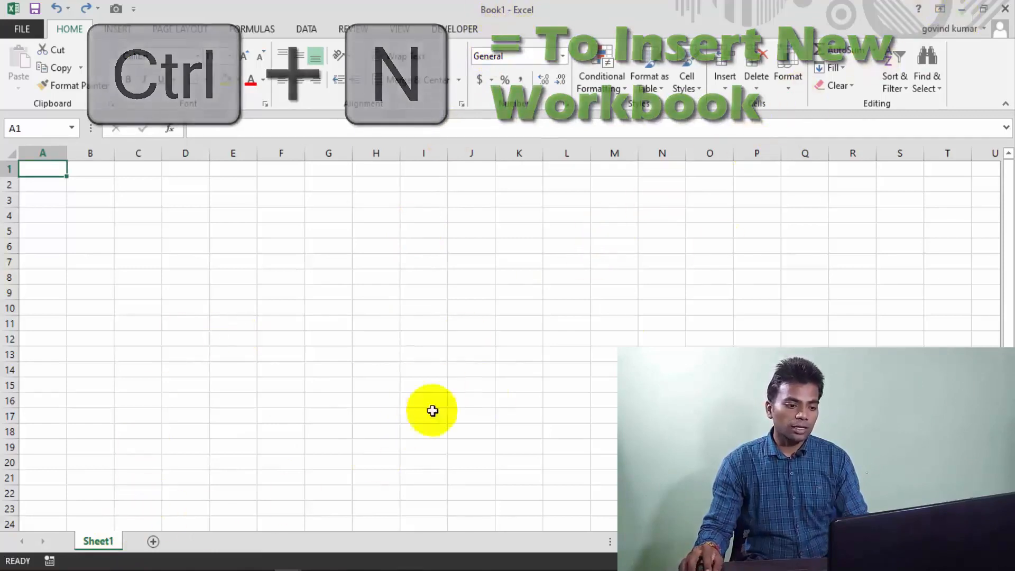
pyautogui.moveTo(287, 570)
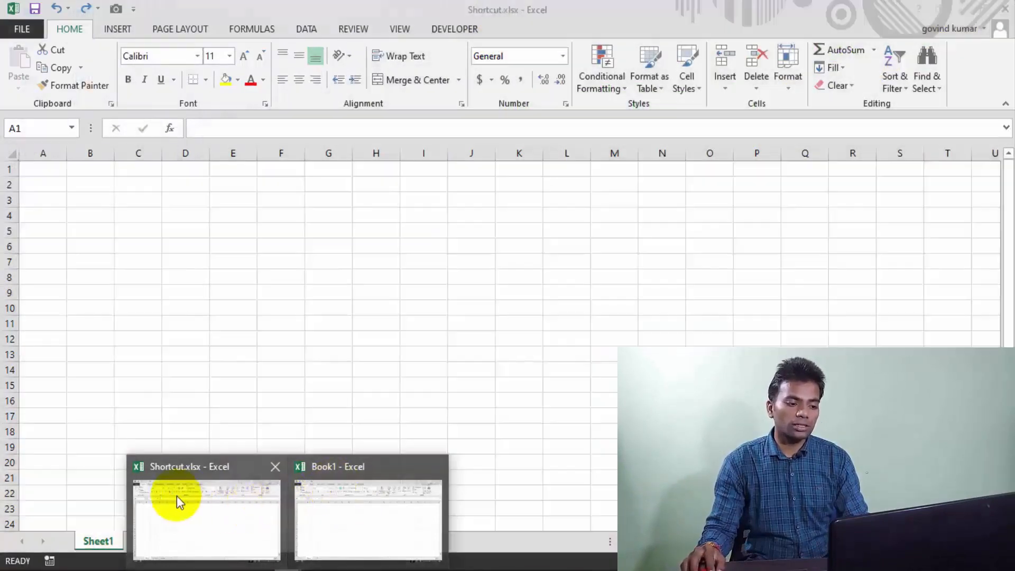
pyautogui.click(176, 496)
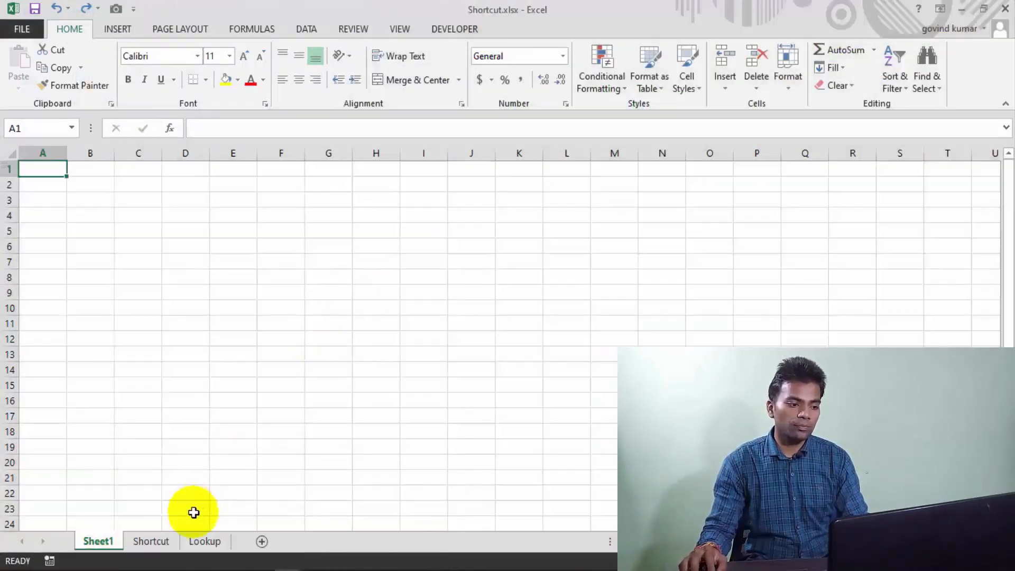
pyautogui.click(151, 540)
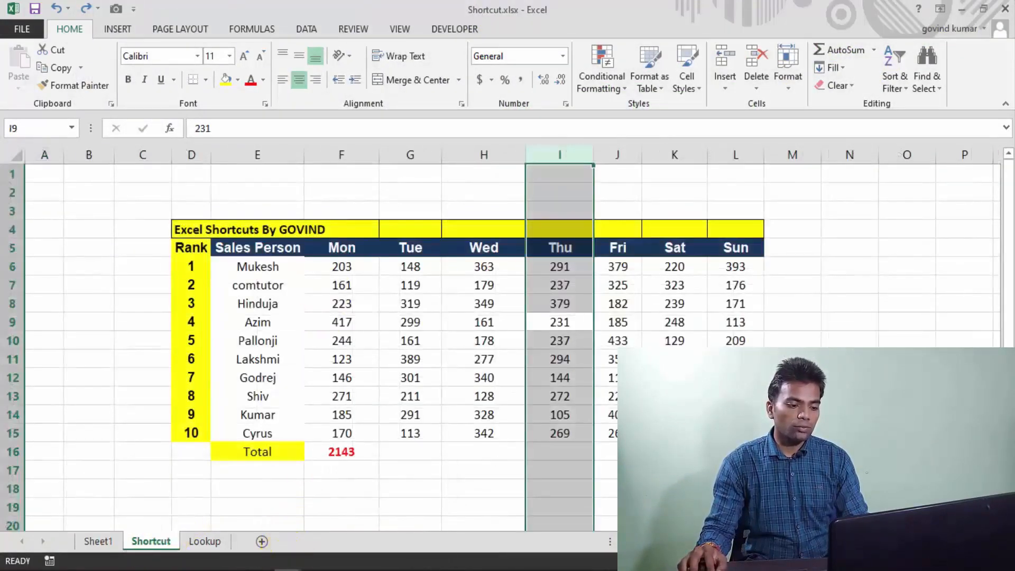
# - Switch to the blank workbook Book1 and close it
pyautogui.moveTo(287, 570)
pyautogui.click(321, 516)
pyautogui.click(963, 9)
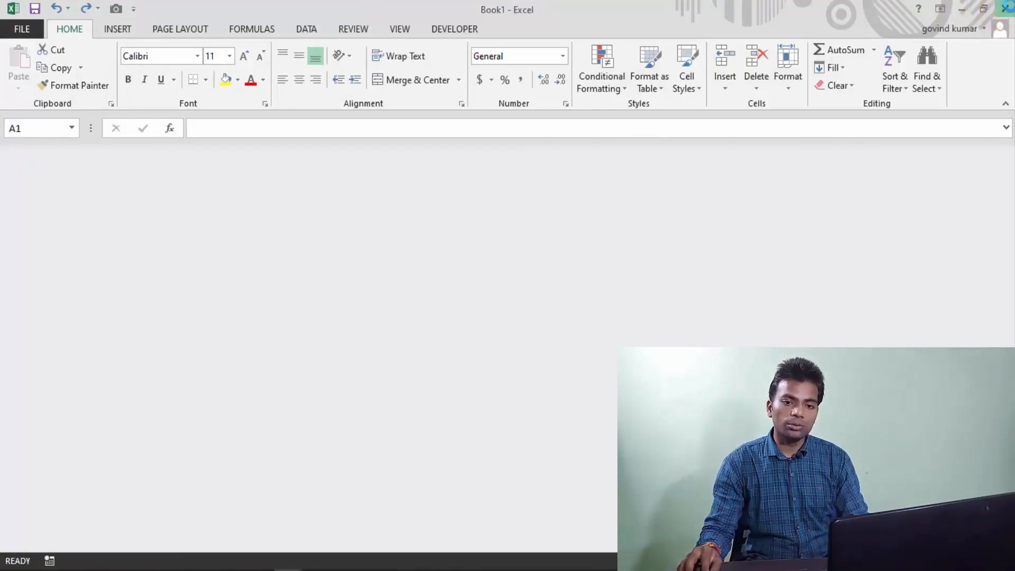
# - Copy the third-ranked sales person's Mon value in F8
pyautogui.click(391, 343)
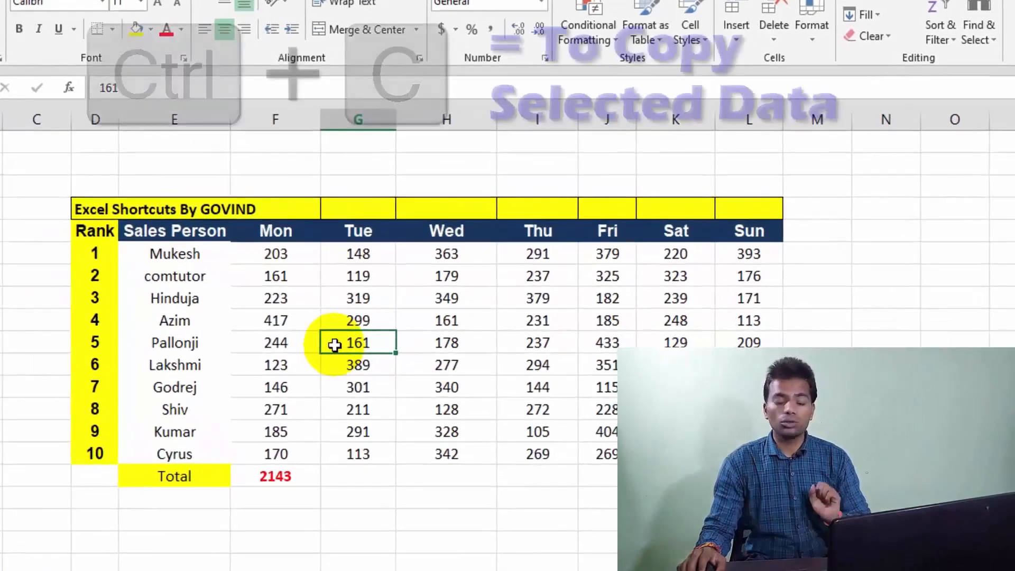
pyautogui.click(284, 294)
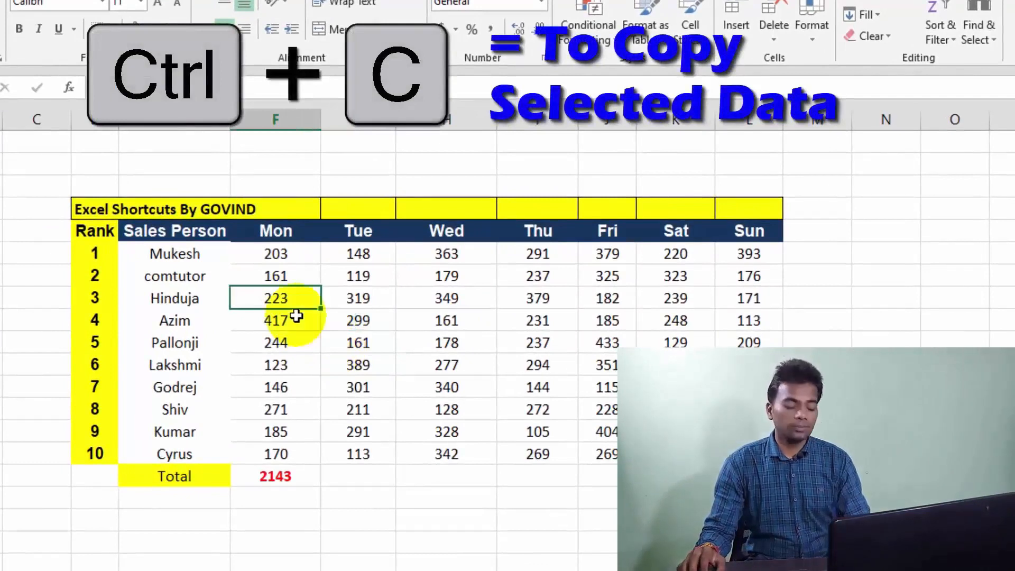
pyautogui.hotkey('ctrl', 'c')
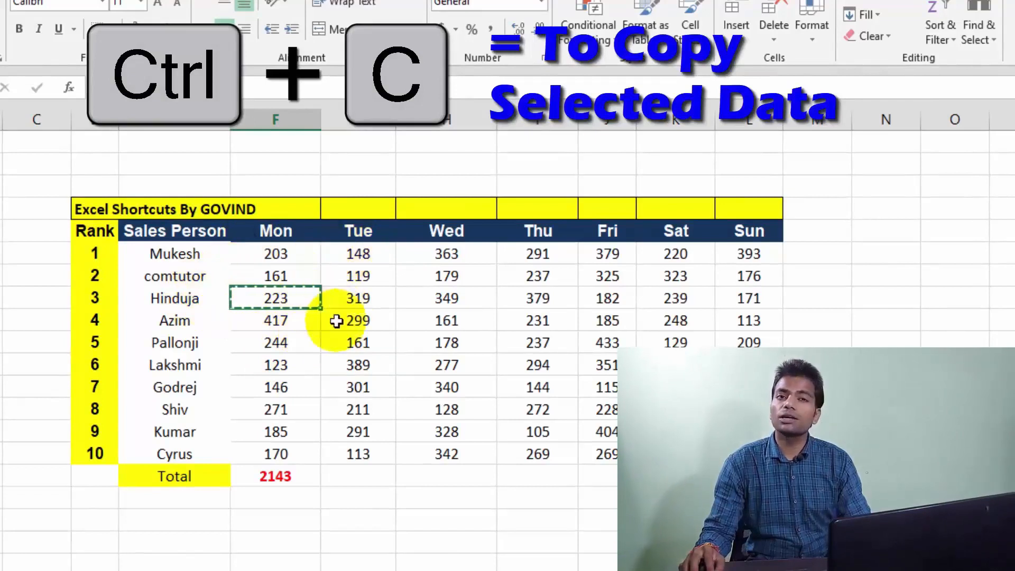
pyautogui.click(371, 322)
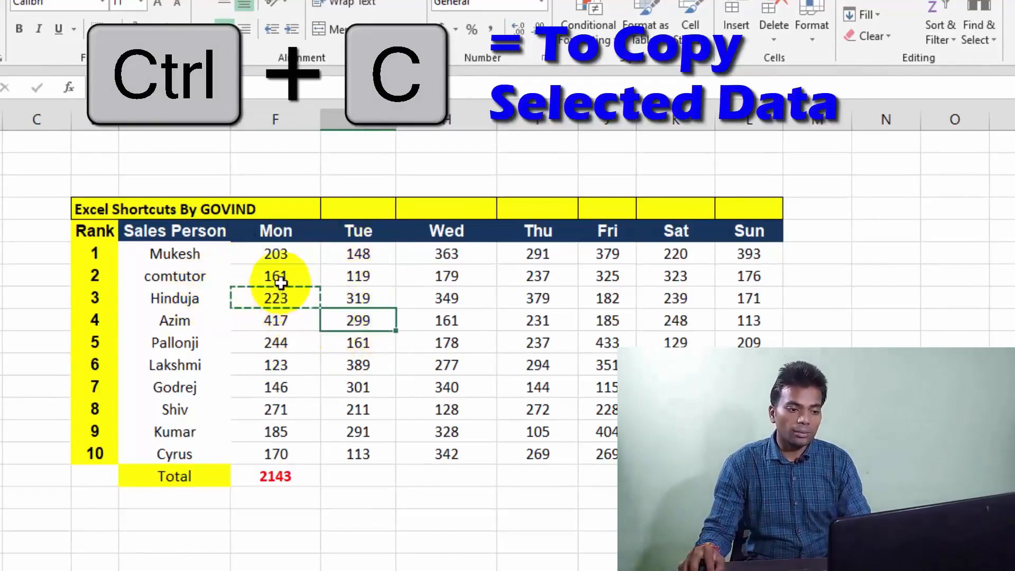
# - Copy the Tue and Wed values in G7:H9 to N7:O9, and clear the pasted copy
pyautogui.moveTo(369, 280); pyautogui.dragTo(461, 323)
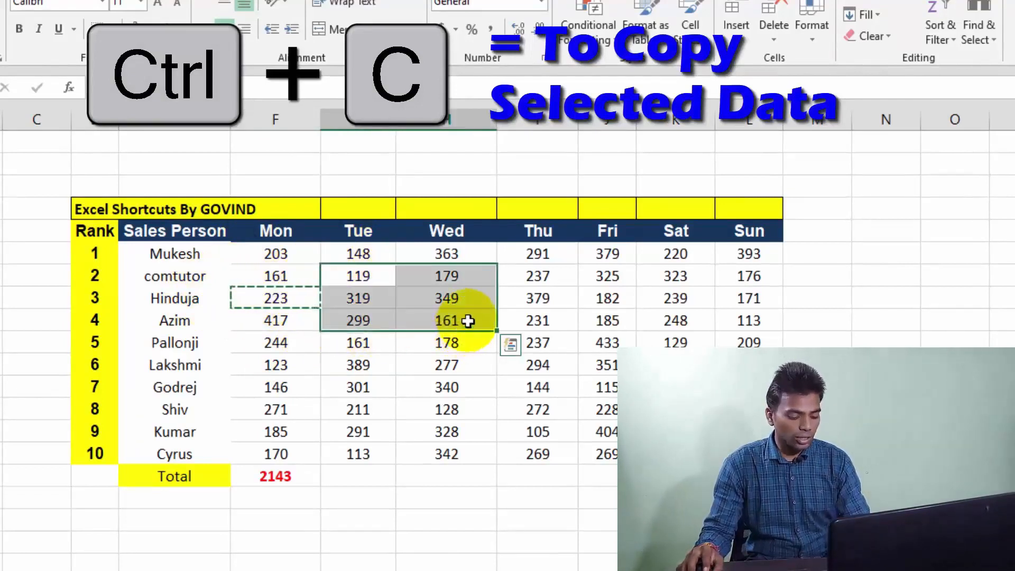
pyautogui.hotkey('ctrl', 'c')
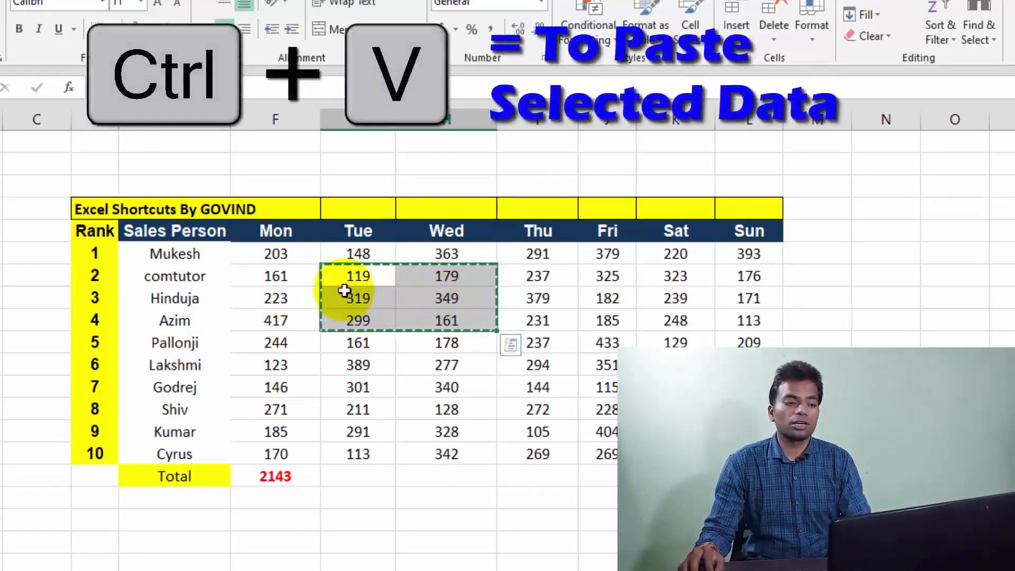
pyautogui.click(858, 277)
pyautogui.hotkey('ctrl', 'v')
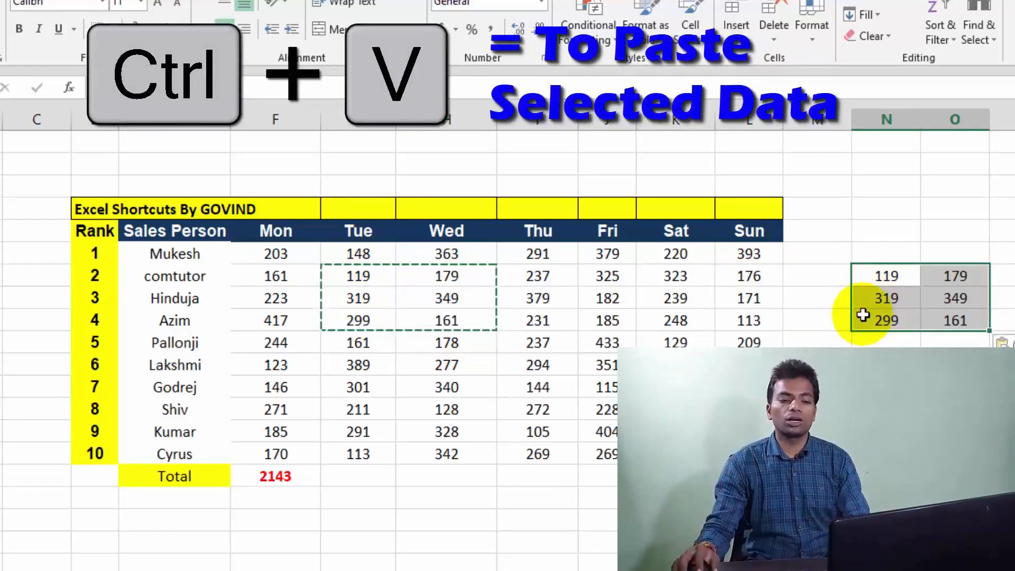
pyautogui.press('Delete')
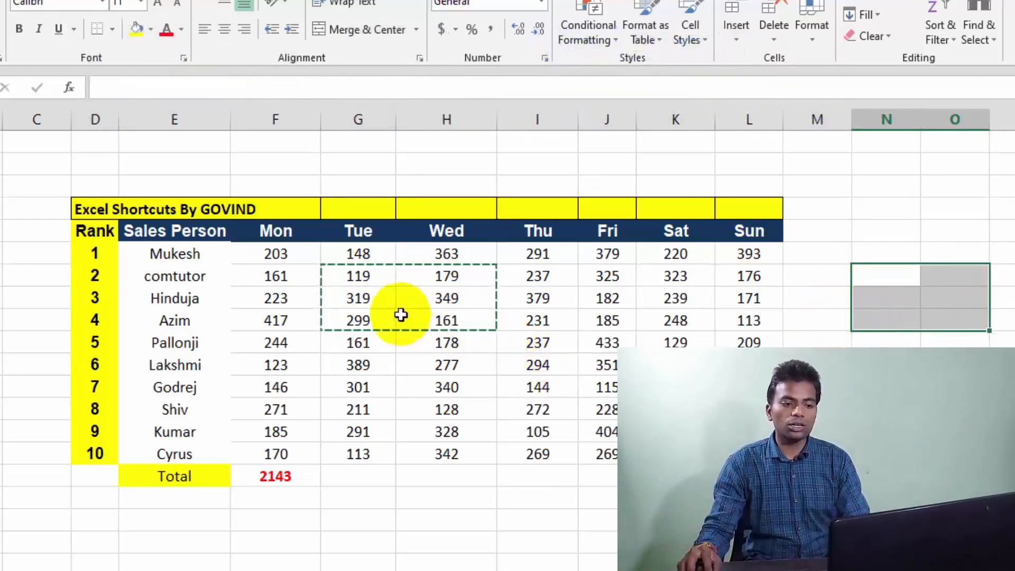
# - Cut the Tue and Wed values in G7:H9 and paste them starting at cell N7
pyautogui.moveTo(369, 277); pyautogui.dragTo(451, 317)
pyautogui.hotkey('ctrl', 'x')
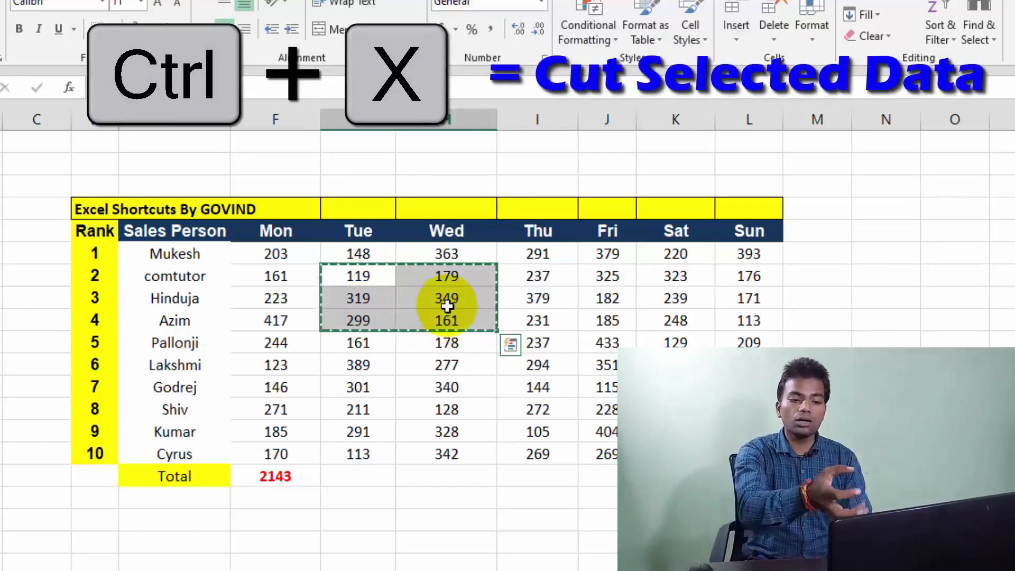
pyautogui.click(878, 276)
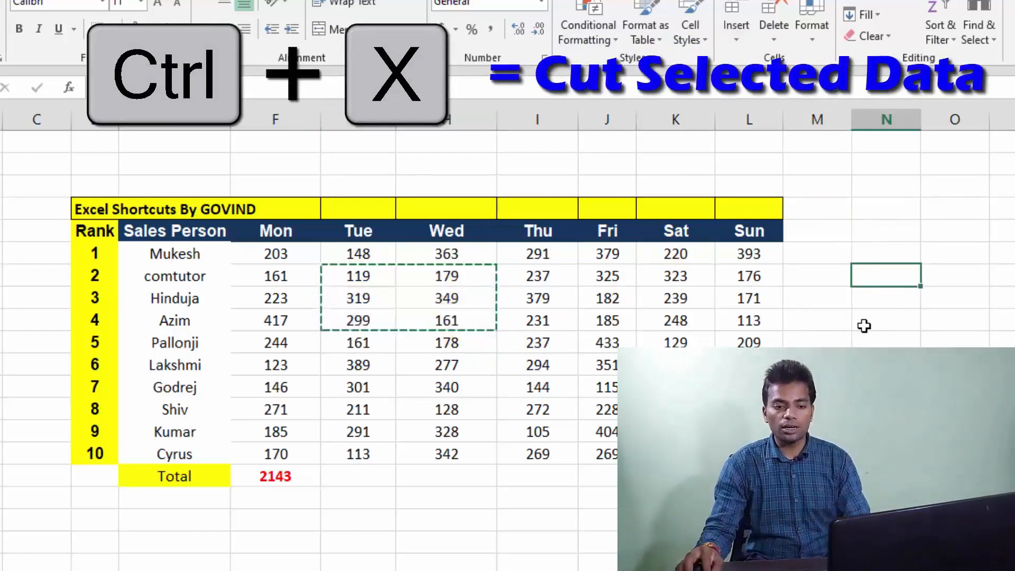
pyautogui.hotkey('ctrl', 'v')
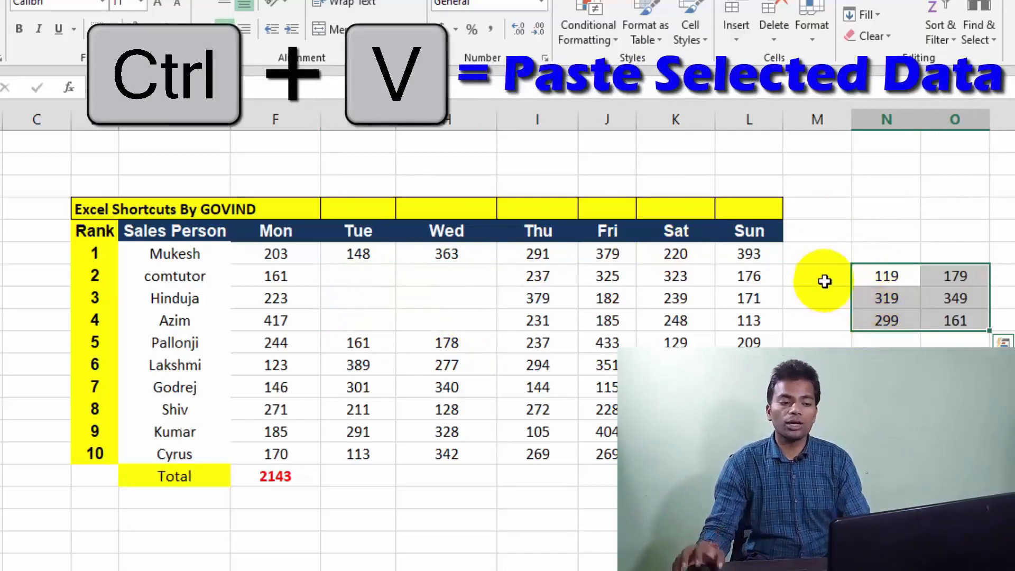
pyautogui.moveTo(352, 274); pyautogui.dragTo(460, 331)
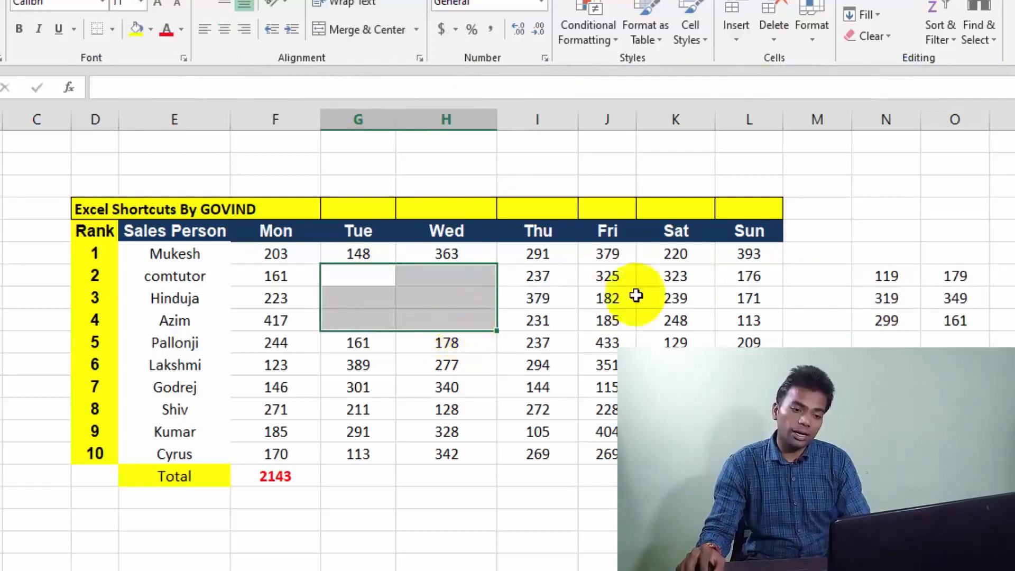
pyautogui.click(863, 277)
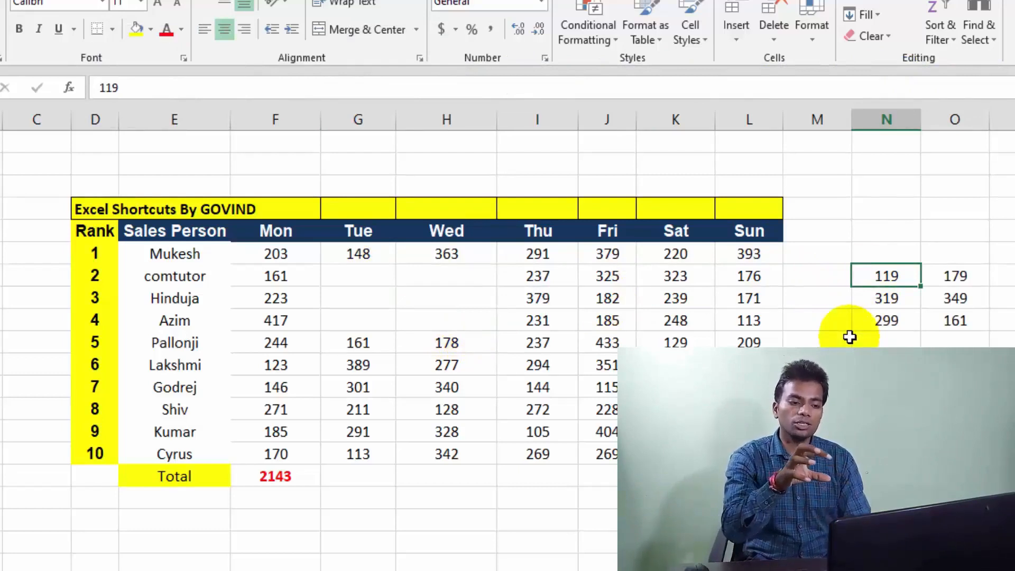
# - Undo the move of the cut values to N7 and cancel the pending cut selection
pyautogui.hotkey('ctrl', 'z')
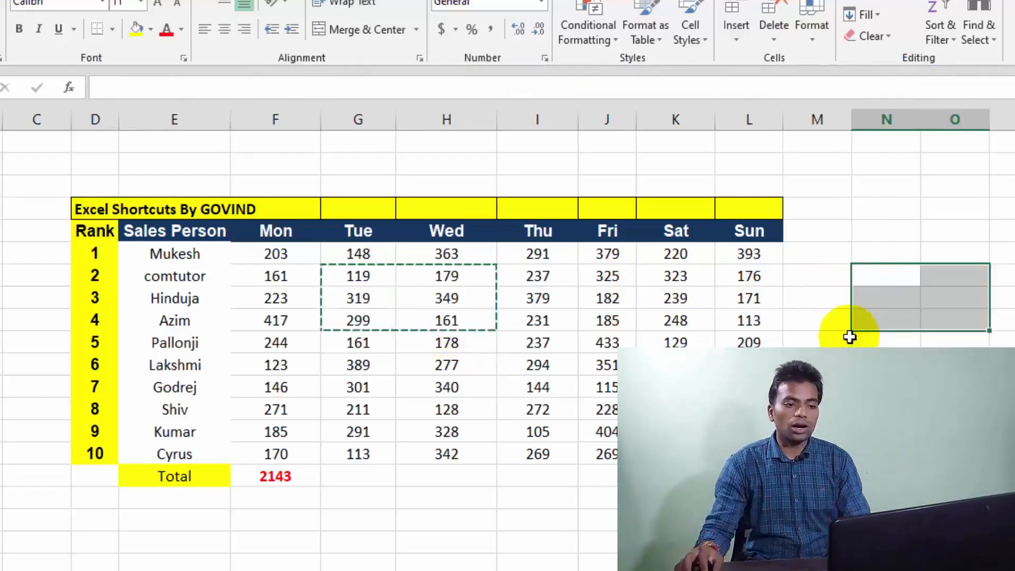
pyautogui.click(394, 280)
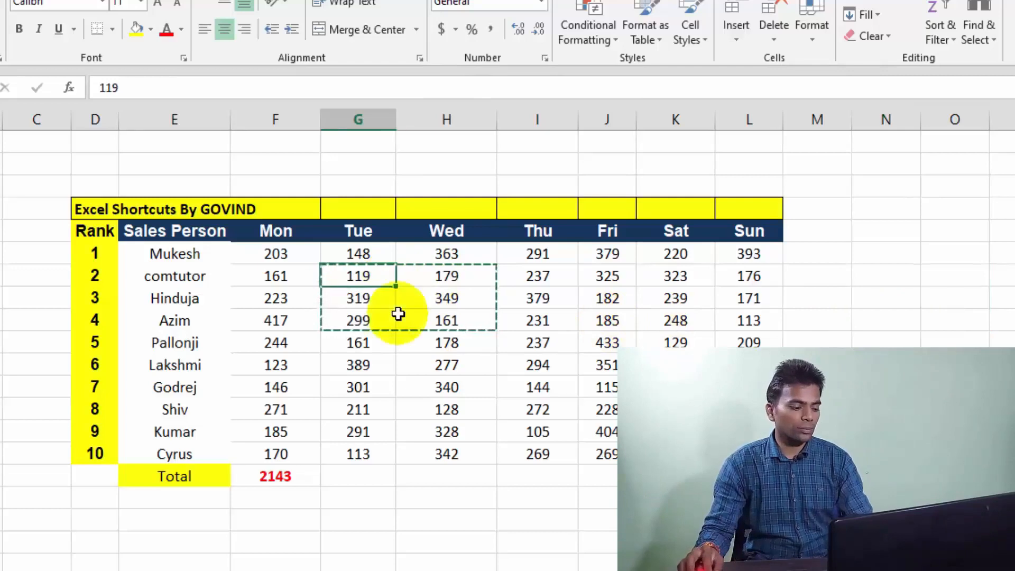
pyautogui.press('Escape')
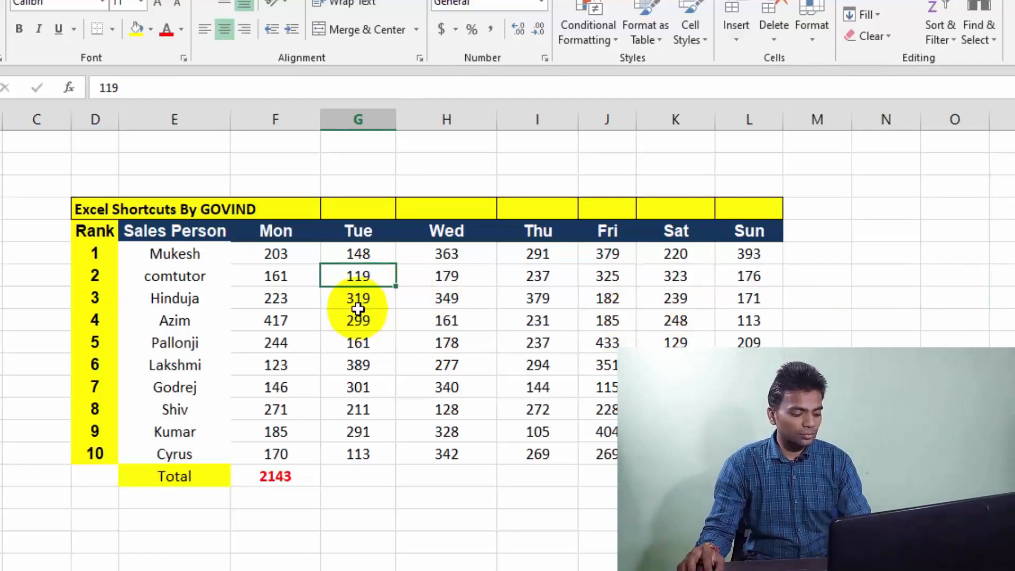
# - Move the Tue and Wed values in G7:H9 to N6:O8 by cutting and pasting
pyautogui.moveTo(358, 276)
pyautogui.mouseDown()
pyautogui.moveTo(426, 351)
pyautogui.moveTo(448, 342)
pyautogui.moveTo(449, 319)
pyautogui.mouseUp()
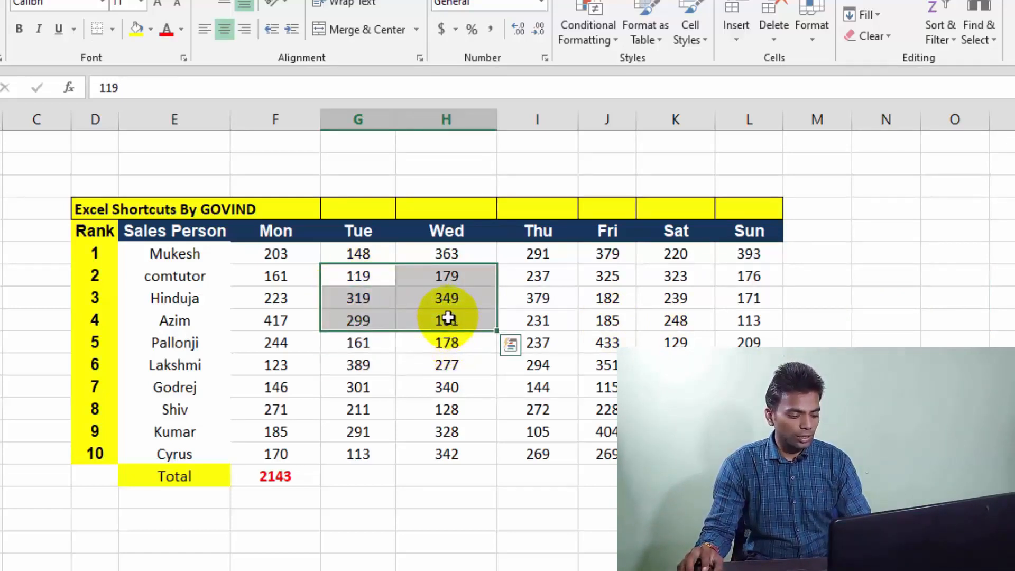
pyautogui.hotkey('ctrl', 'c')
pyautogui.click(857, 260)
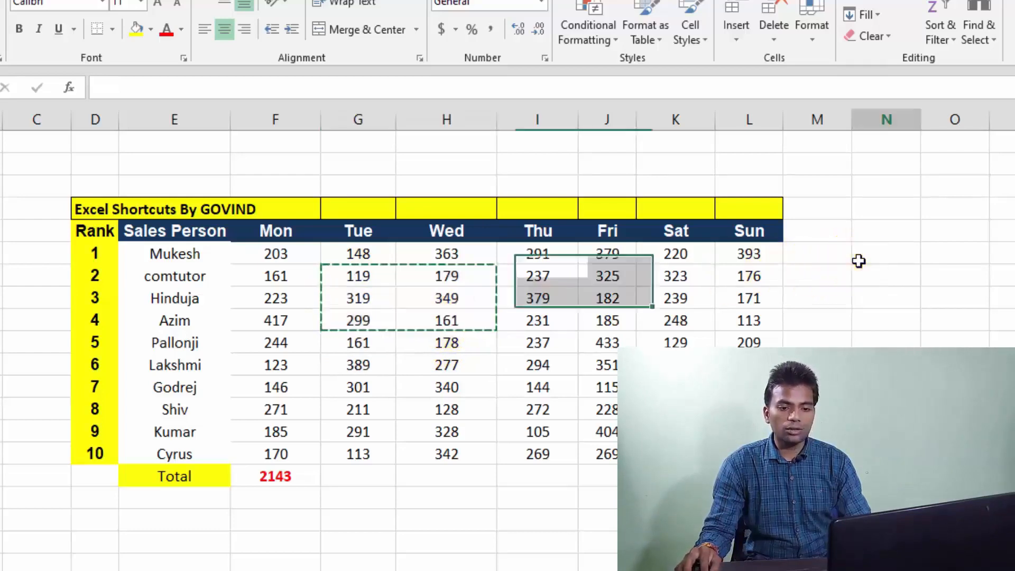
pyautogui.hotkey('ctrl', 'v')
pyautogui.click(834, 320)
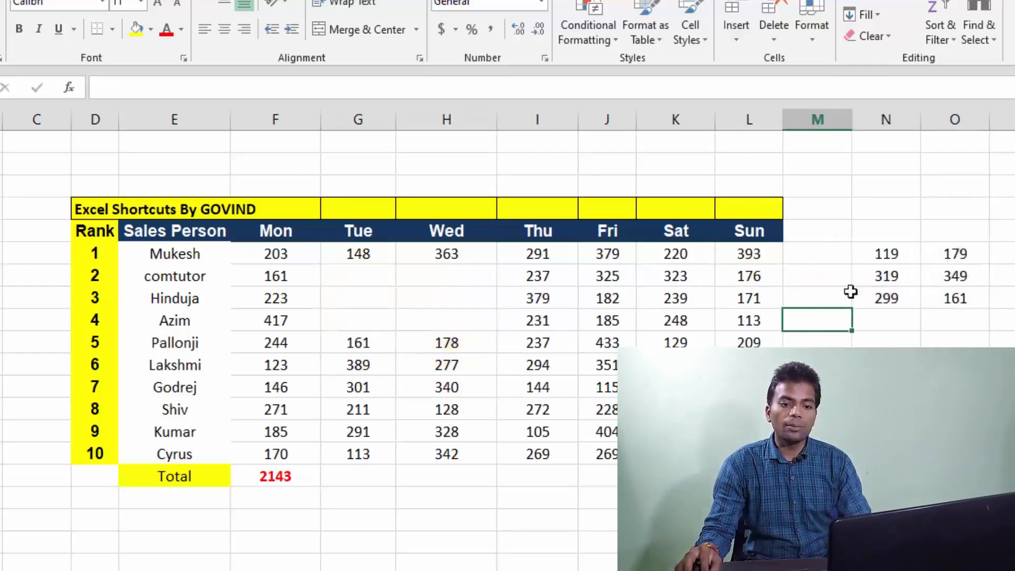
pyautogui.click(840, 319)
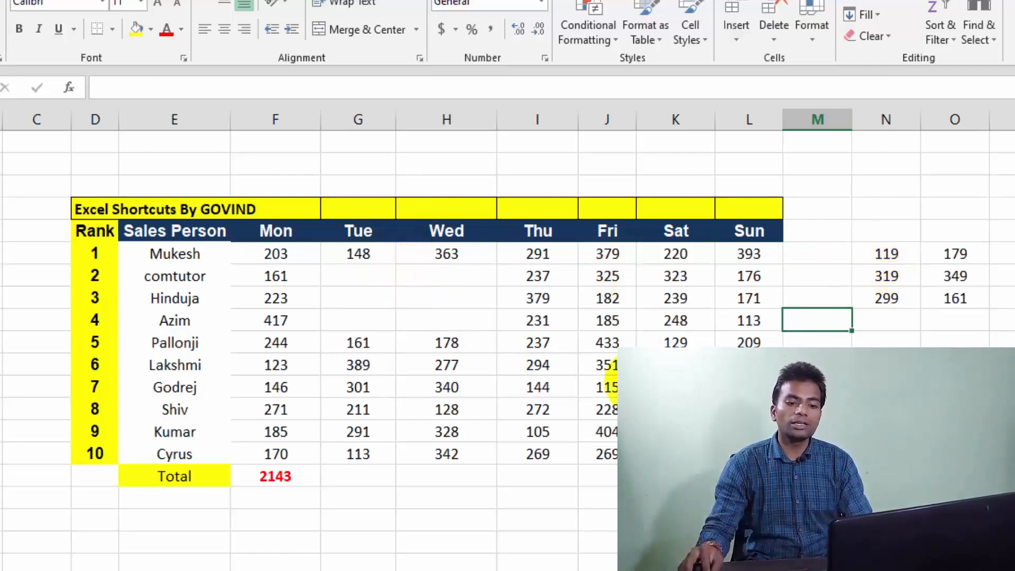
pyautogui.click(817, 388)
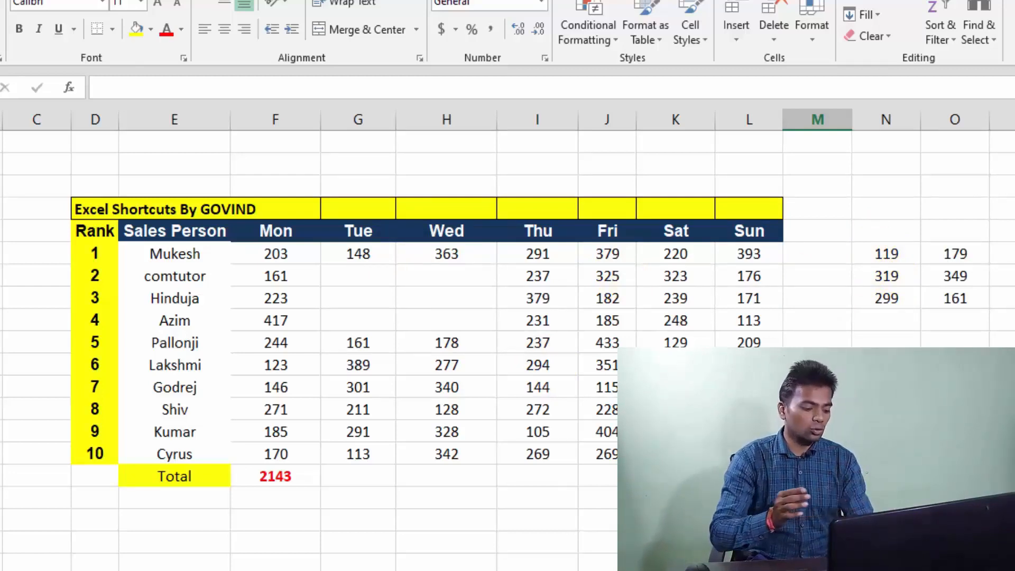
# - Undo the move of the values to N6:O8 and redo it
pyautogui.hotkey('ctrl', 'z')
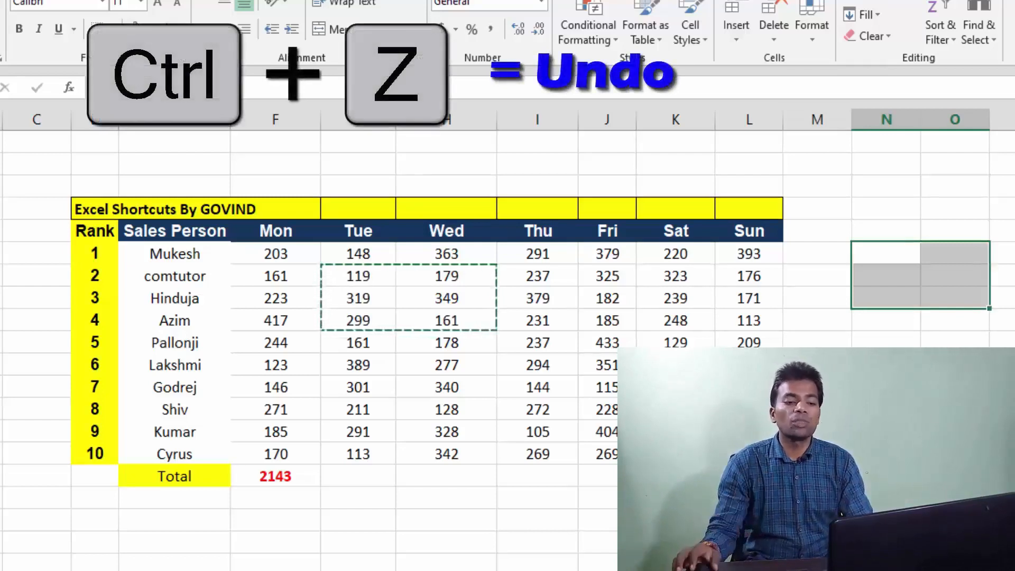
pyautogui.click(505, 369)
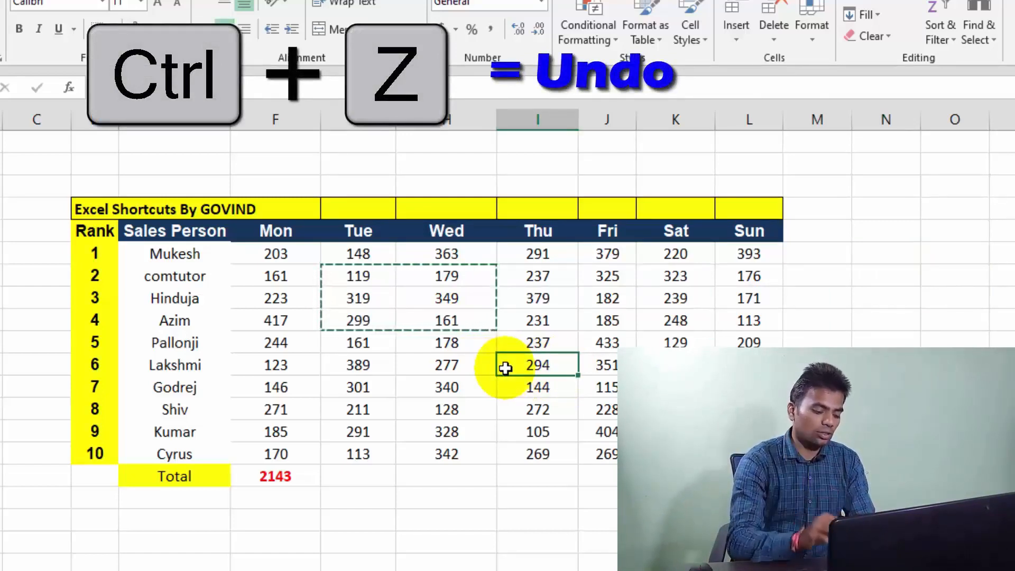
pyautogui.hotkey('ctrl', 'y')
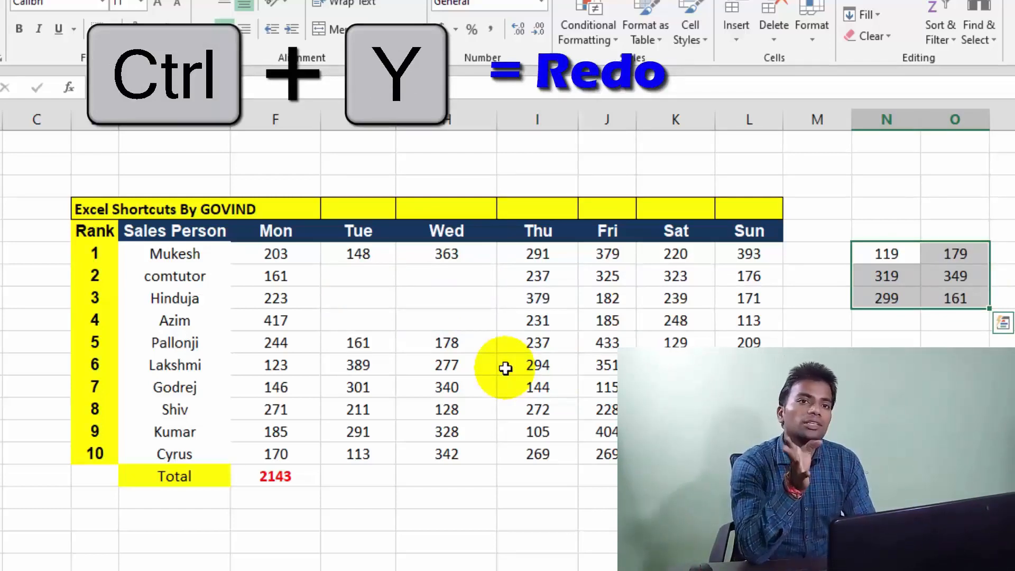
# - Undo the redone move of the values to N6:O8 and clear the cut marker
pyautogui.click(510, 343)
pyautogui.hotkey('ctrl', 'z')
pyautogui.press('Escape')
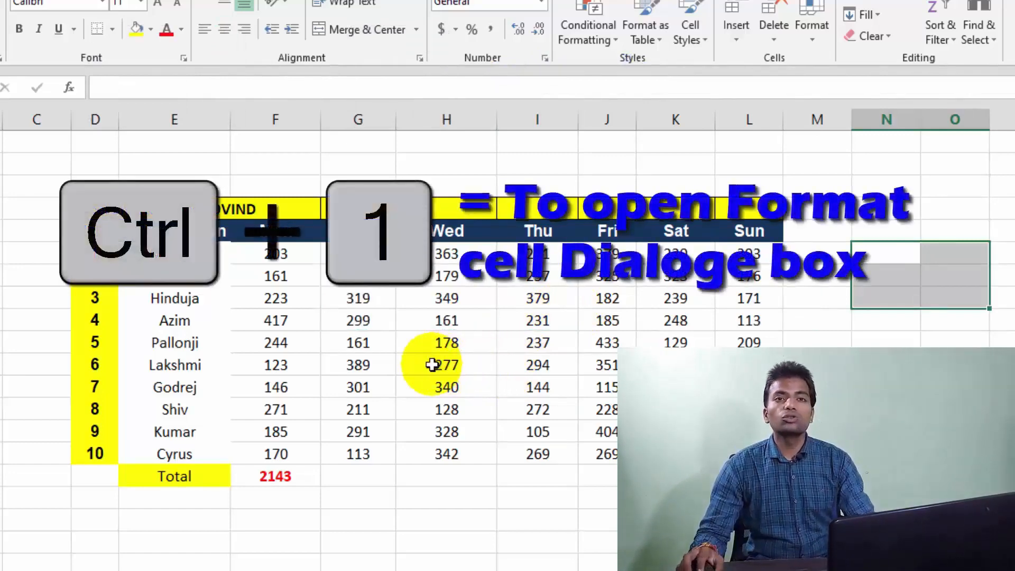
# - Open the Format Cells dialog for N6:O8 and close it without changes
pyautogui.hotkey('ctrl', '1')
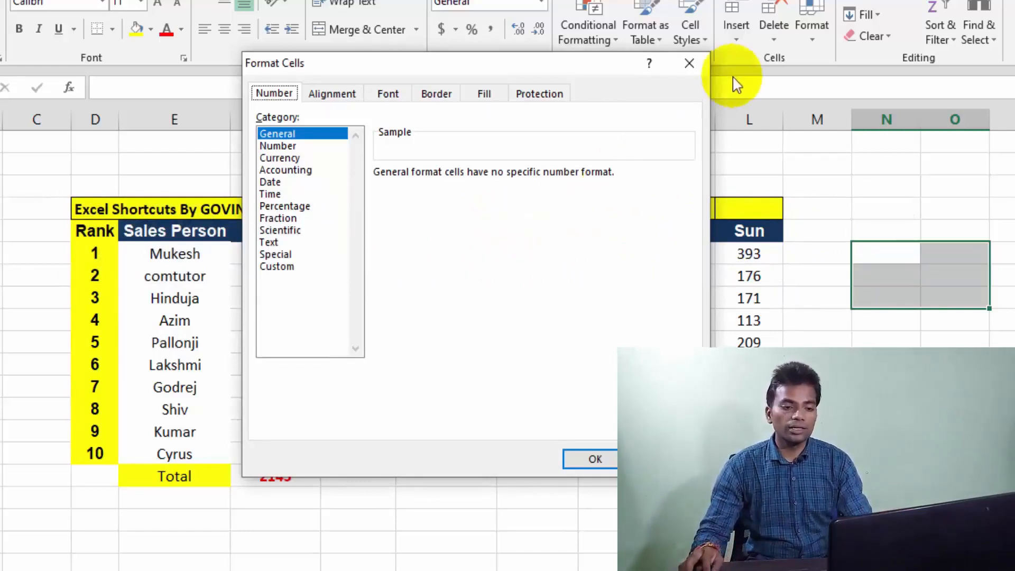
pyautogui.click(690, 64)
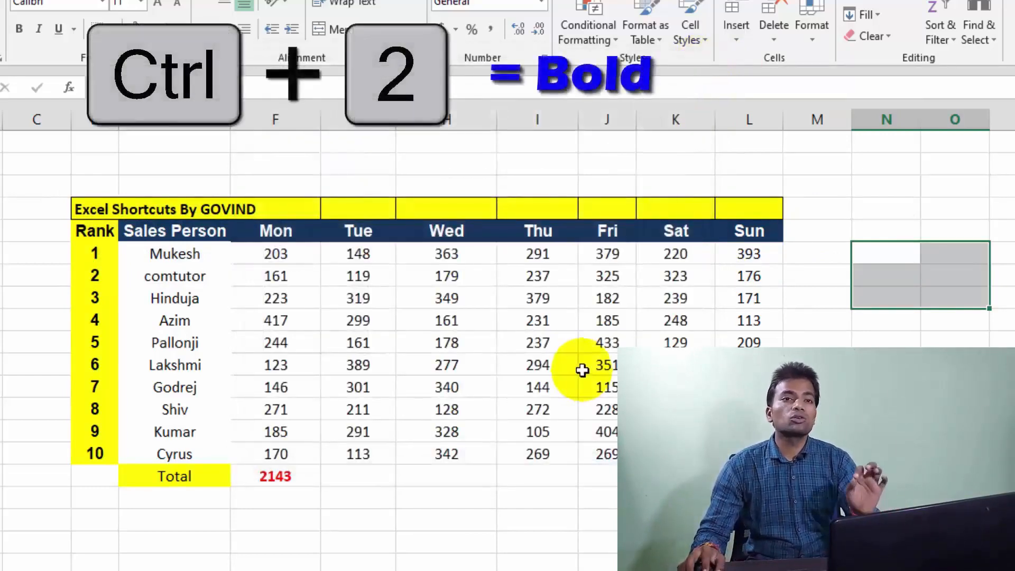
# - Apply bold formatting to the Tue values in G6:G15
pyautogui.moveTo(361, 255); pyautogui.dragTo(368, 449)
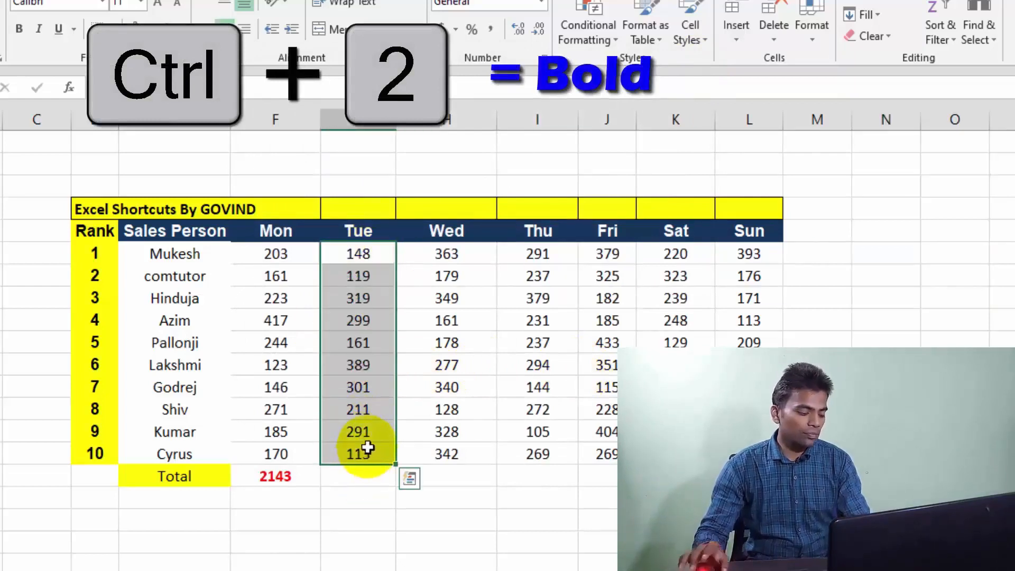
pyautogui.hotkey('ctrl', '2')
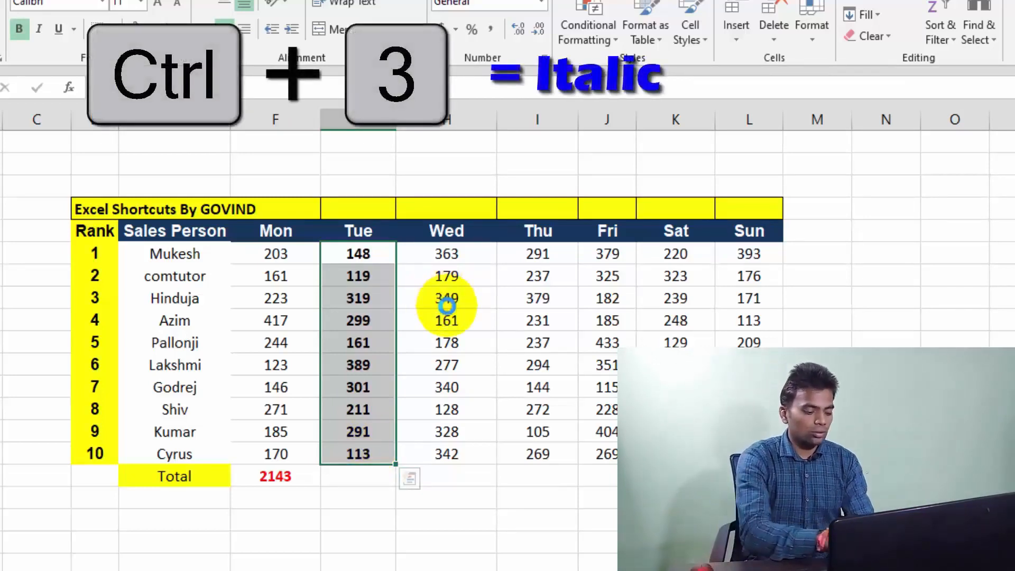
# - Apply italic, underline and strikethrough formatting to the Tue values in G6:G15
pyautogui.hotkey('ctrl', '3')
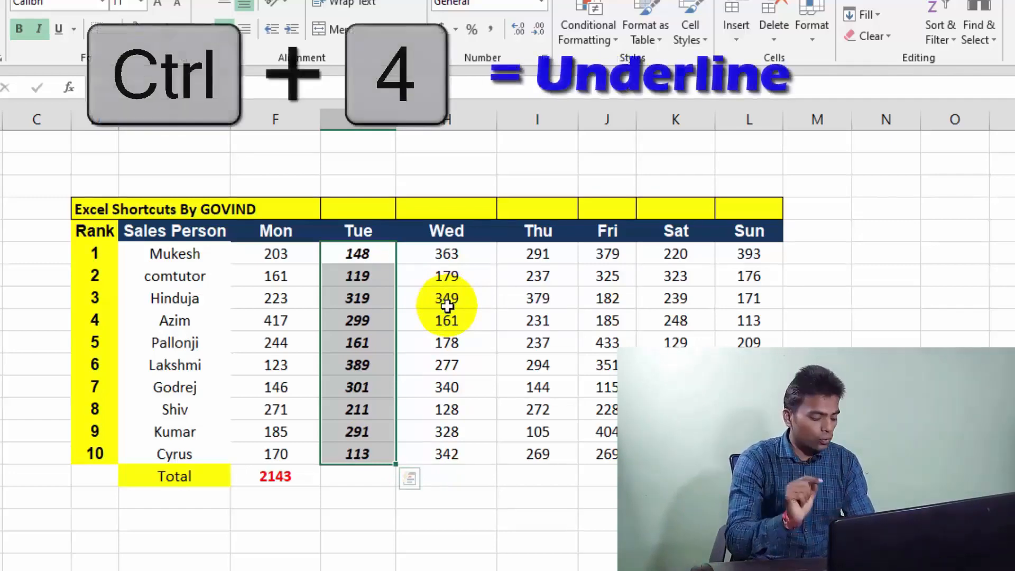
pyautogui.hotkey('ctrl', '4')
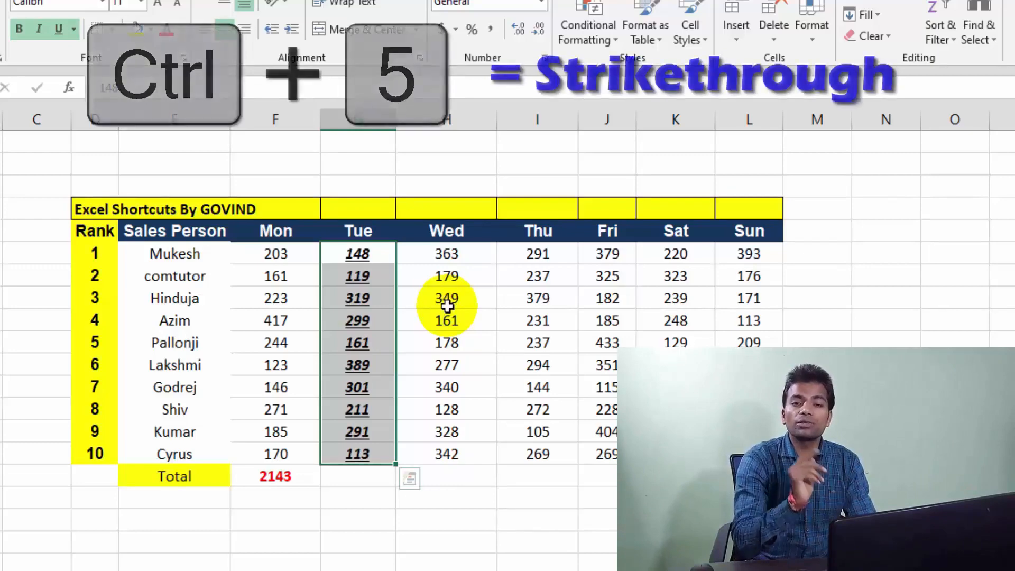
pyautogui.hotkey('ctrl', '5')
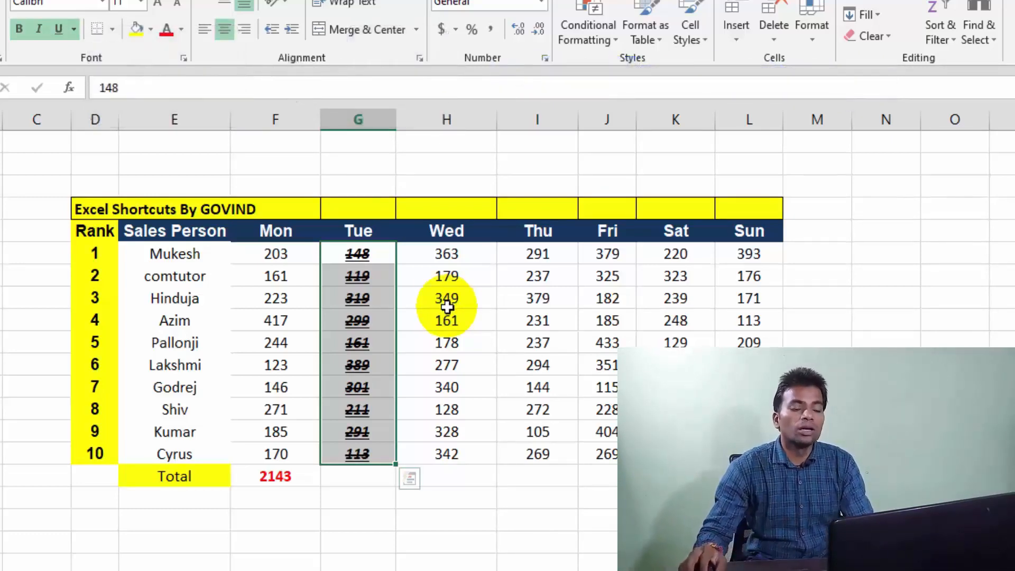
pyautogui.click(255, 295)
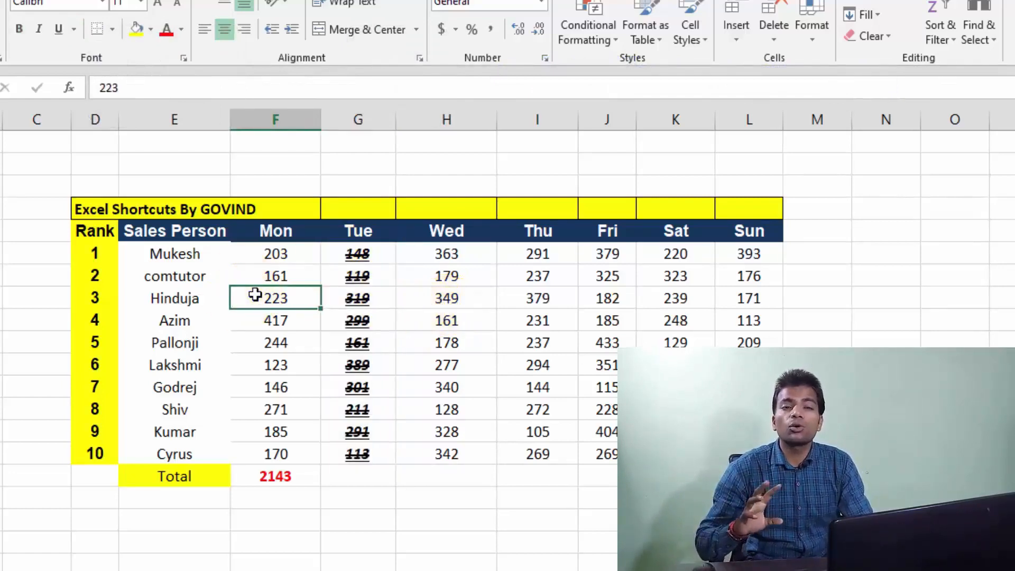
pyautogui.click(256, 295)
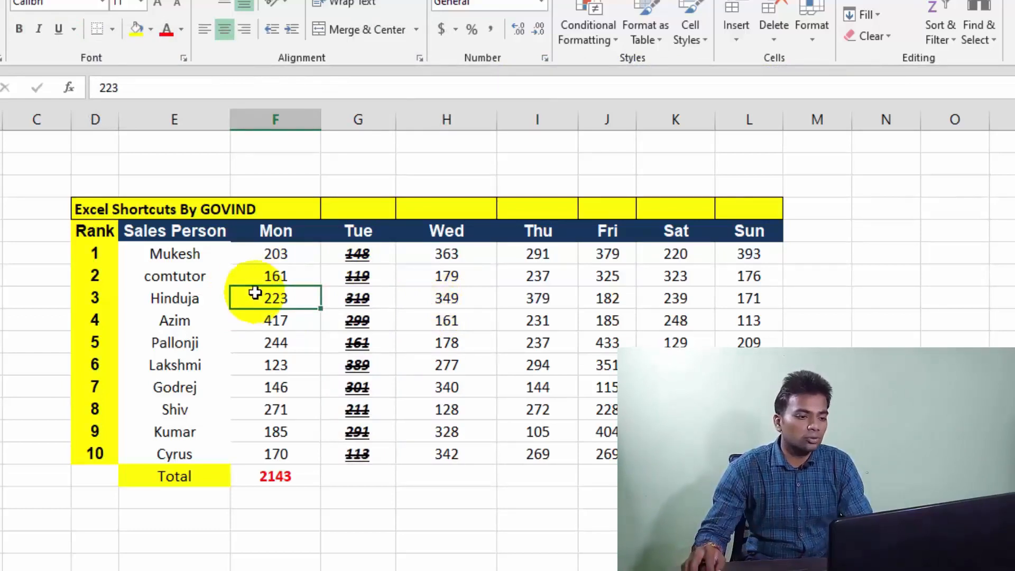
# - Convert D5:L15 into a table with headers and undo the conversion
pyautogui.moveTo(90, 228); pyautogui.dragTo(750, 454)
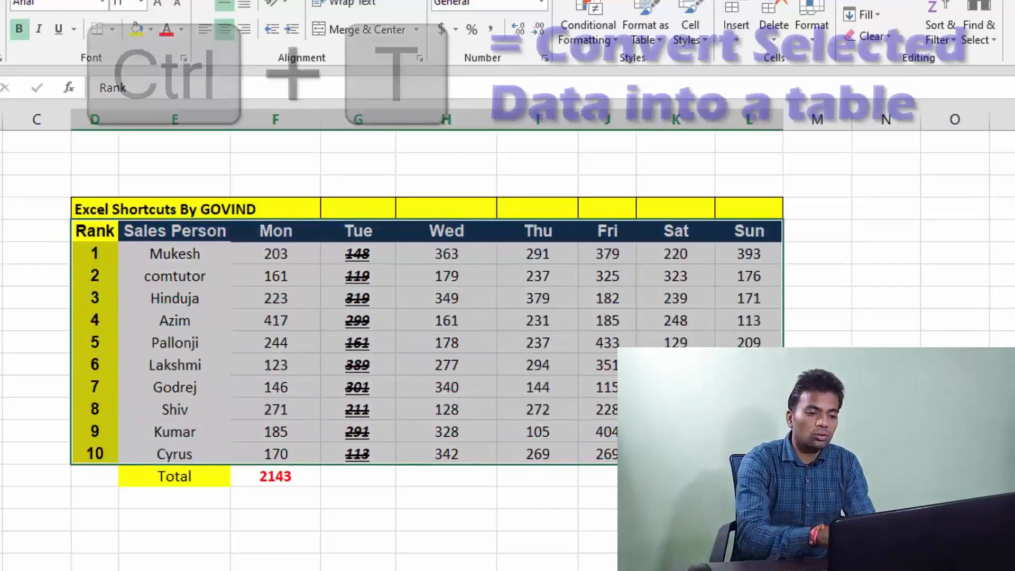
pyautogui.hotkey('ctrl', 't')
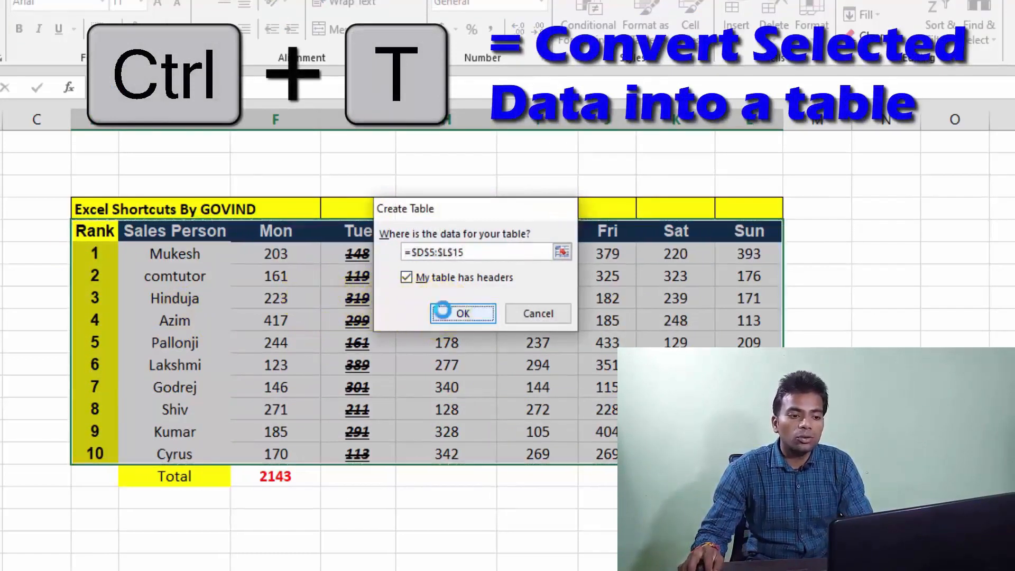
pyautogui.click(459, 314)
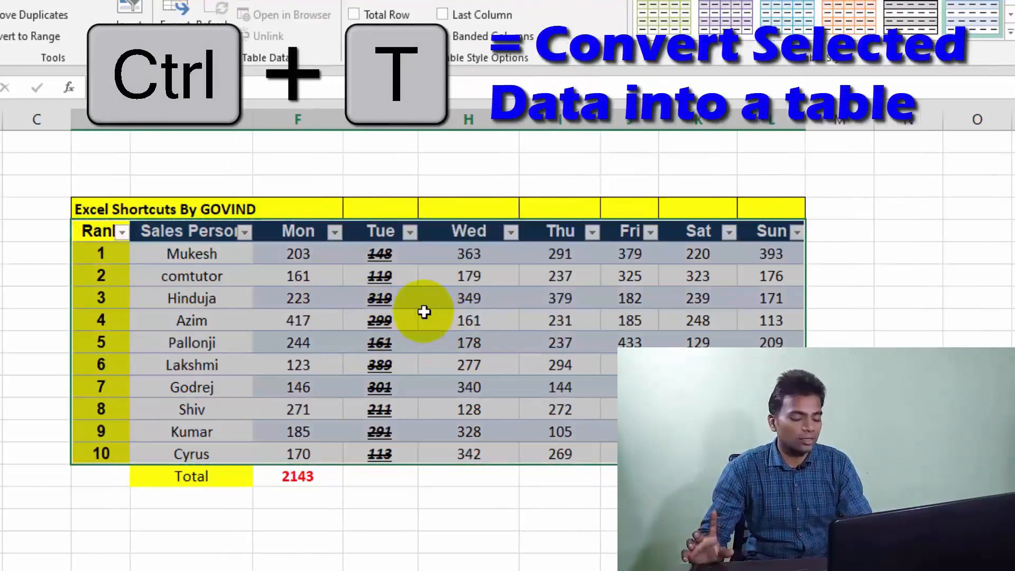
pyautogui.hotkey('ctrl', 'z')
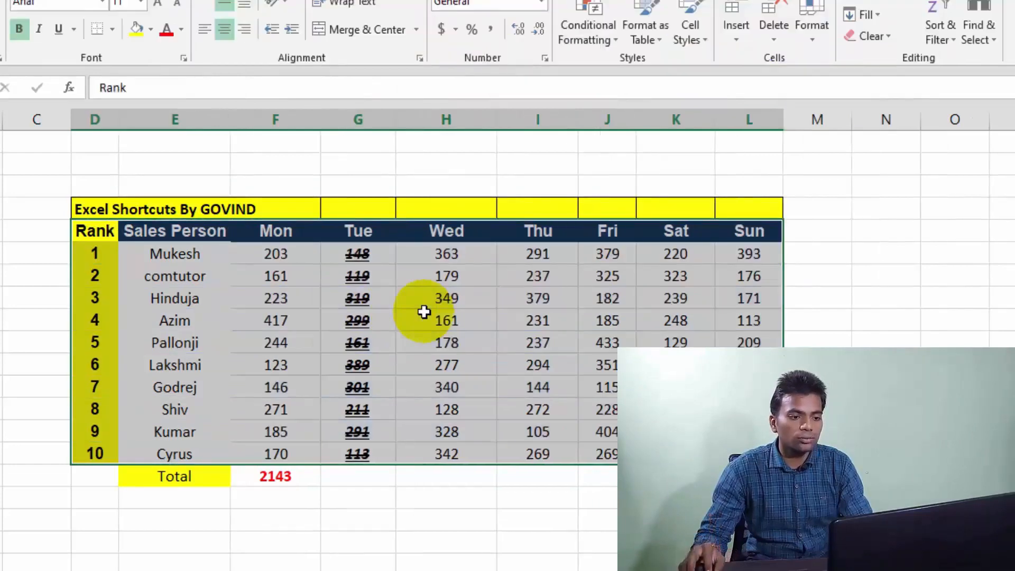
# - Copy the formatting of the Mon values in F6:F15 onto the Tue values in G6:G15 with Format Painter
pyautogui.moveTo(424, 312); pyautogui.dragTo(421, 304)
pyautogui.moveTo(276, 253); pyautogui.dragTo(291, 446)
pyautogui.click(2, 37)
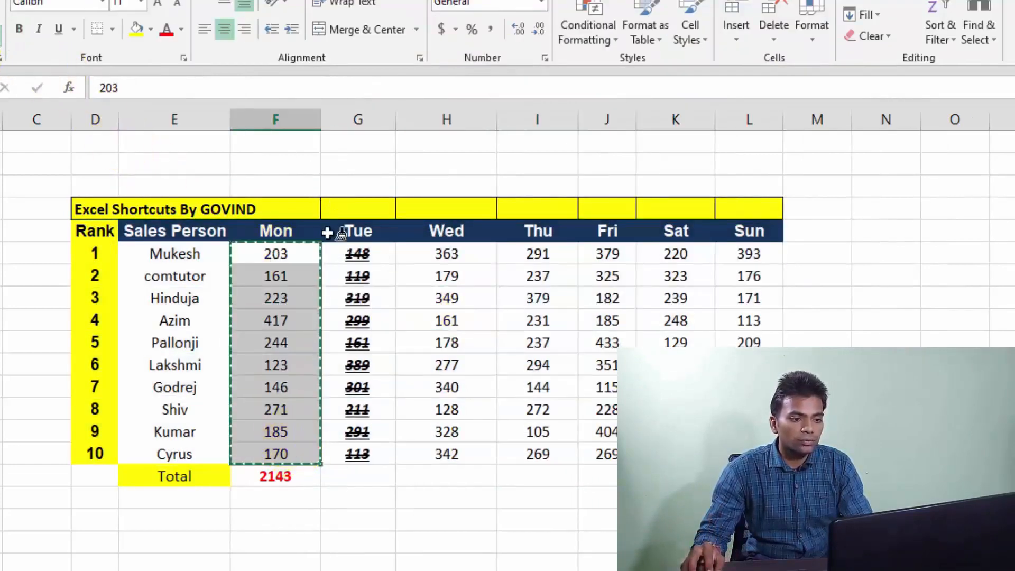
pyautogui.moveTo(358, 254); pyautogui.dragTo(365, 455)
pyautogui.click(436, 361)
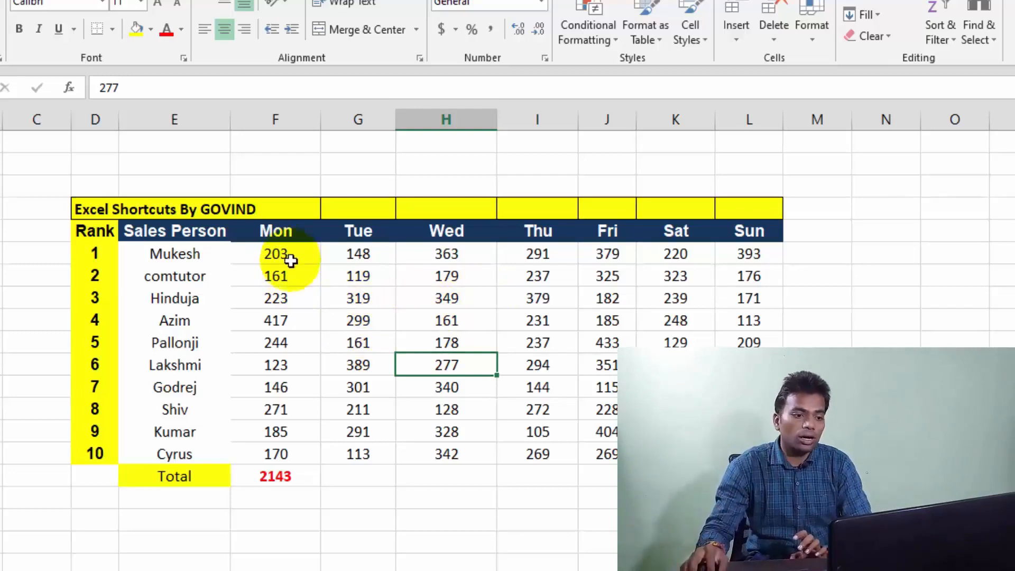
# - Add an outline border around F8:H12
pyautogui.moveTo(308, 297); pyautogui.dragTo(447, 386)
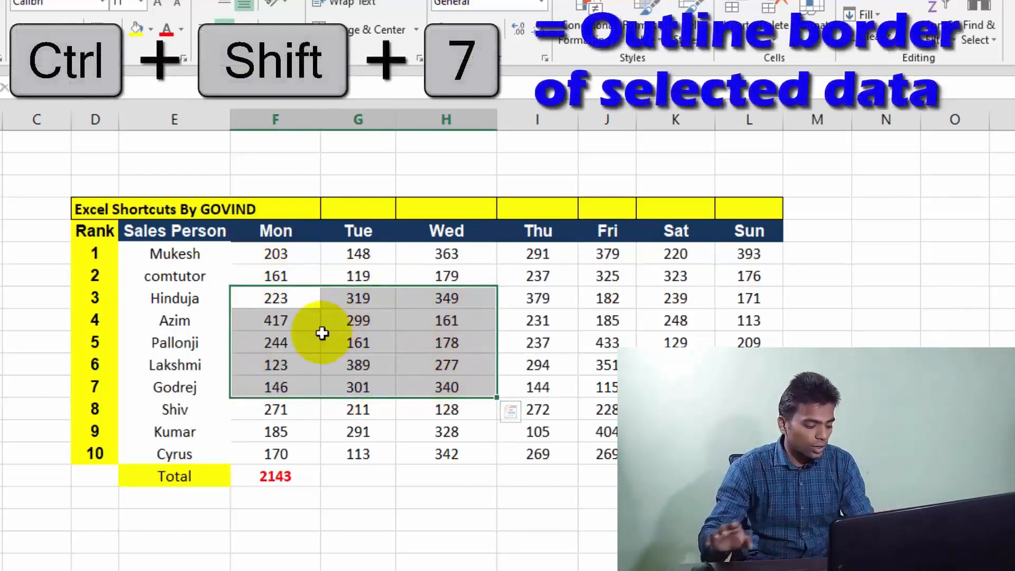
pyautogui.hotkey('ctrl', 'shift', '7')
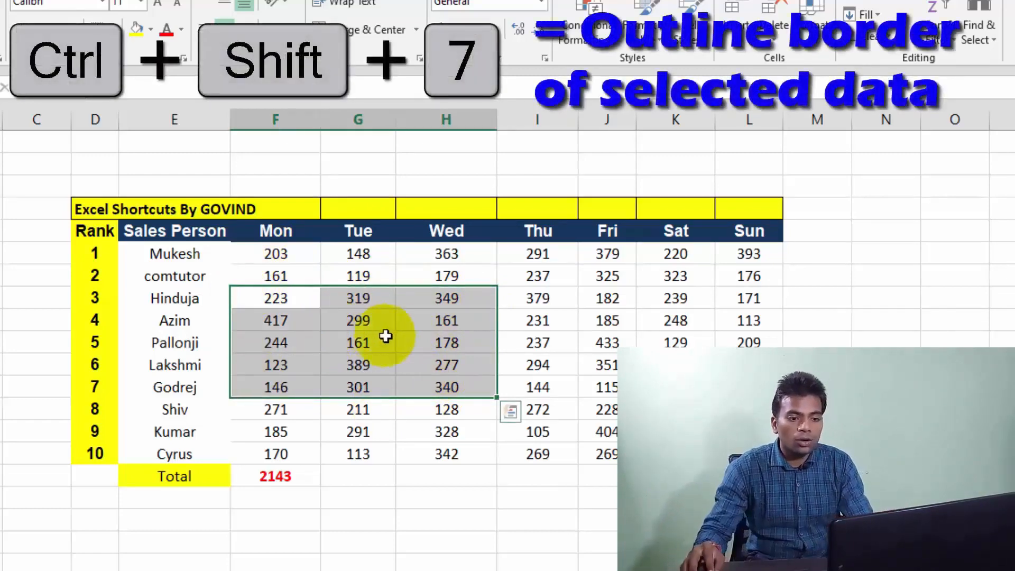
pyautogui.click(597, 322)
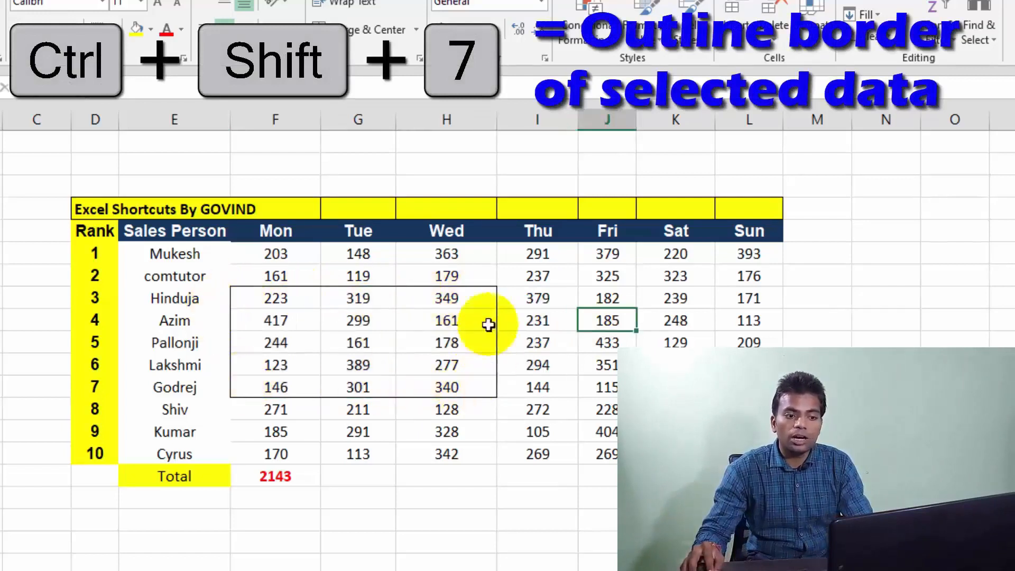
# - Add an outline border around the smaller range F9:G11
pyautogui.moveTo(291, 324); pyautogui.dragTo(400, 362)
pyautogui.hotkey('ctrl', 'shift', '7')
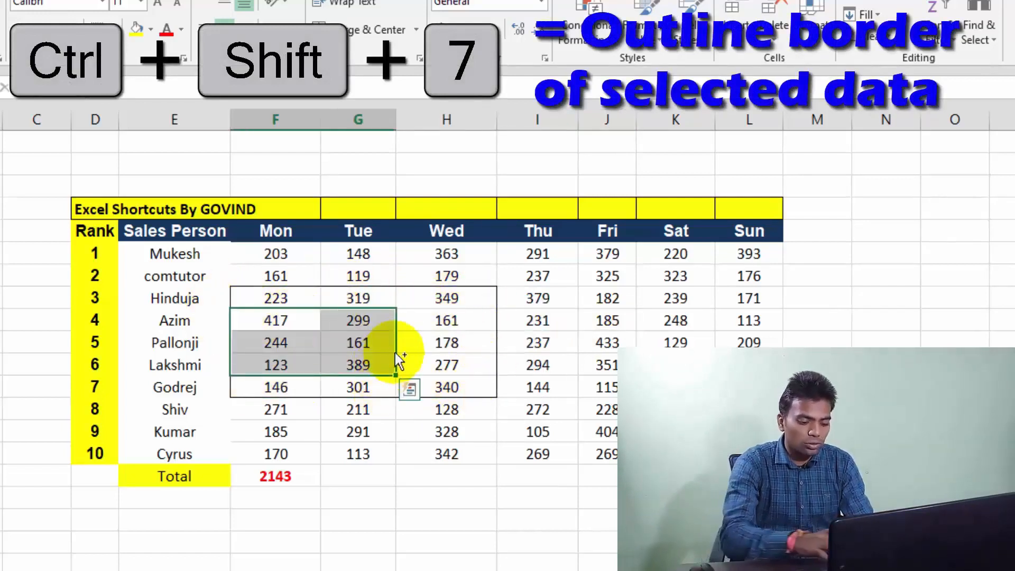
pyautogui.click(458, 346)
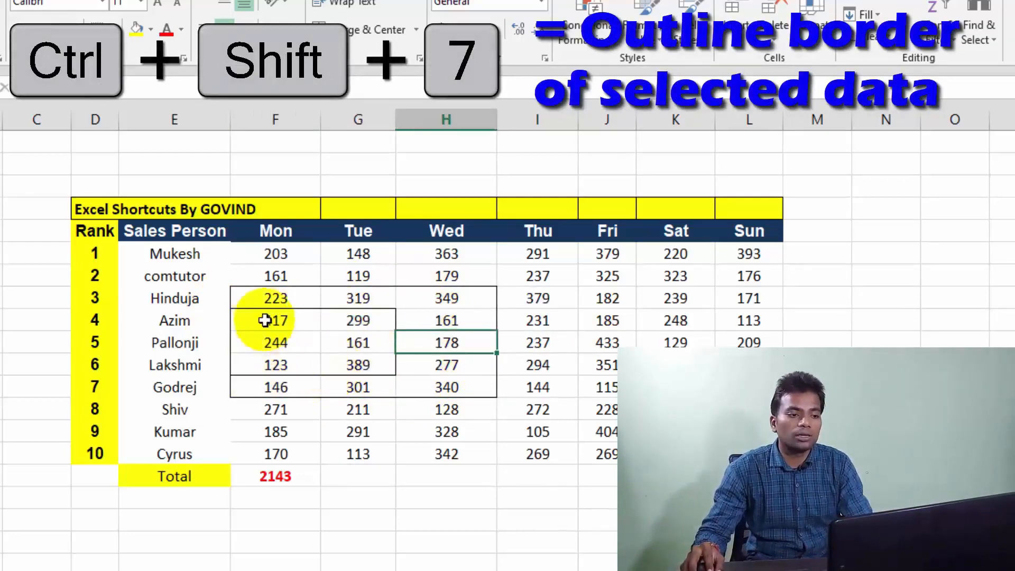
# - Remove all borders from F8:H12
pyautogui.moveTo(250, 300); pyautogui.dragTo(392, 369)
pyautogui.keyDown('shift'); pyautogui.click(454, 387); pyautogui.keyUp('shift')
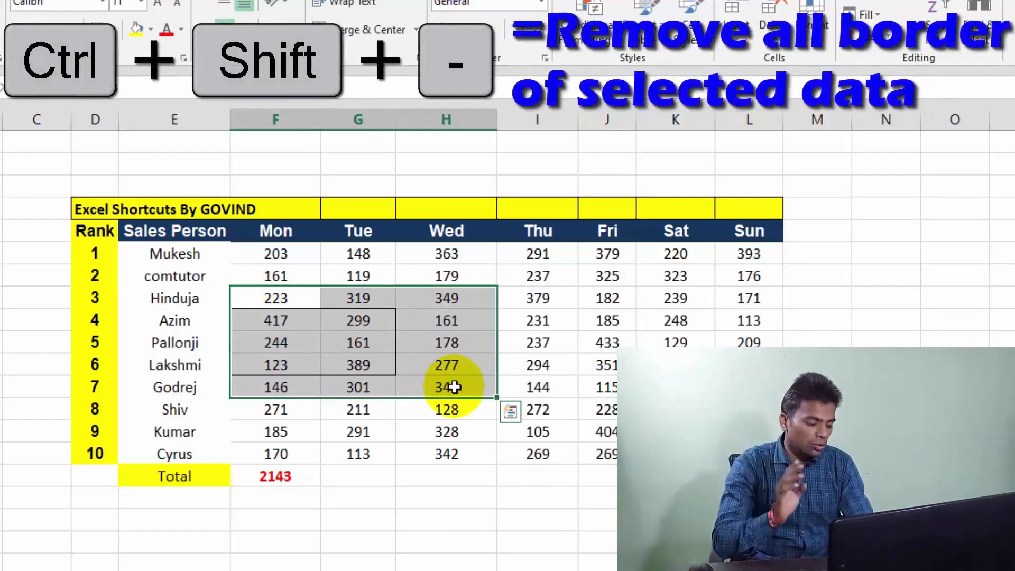
pyautogui.hotkey('ctrl', 'shift', '-')
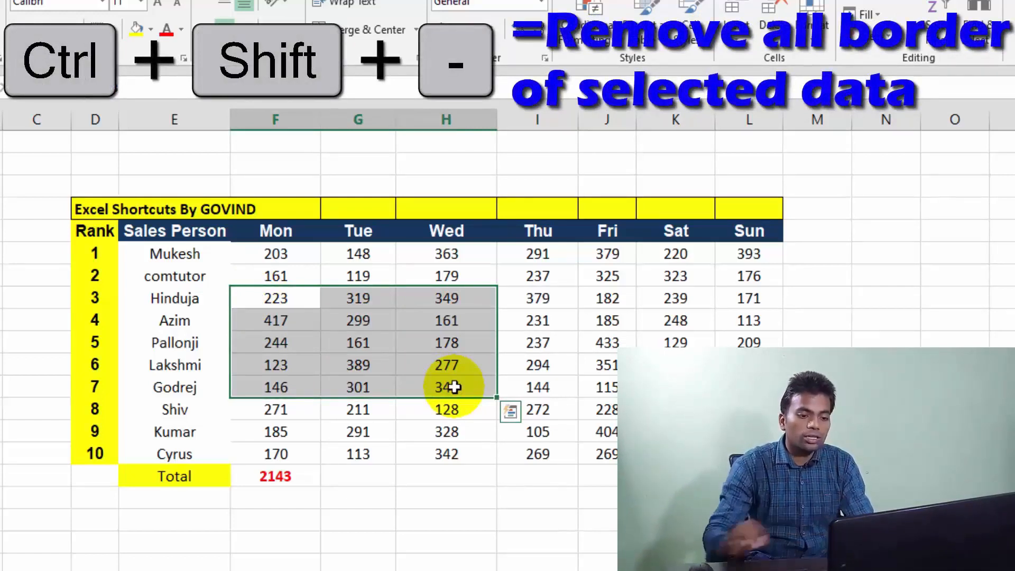
pyautogui.click(542, 362)
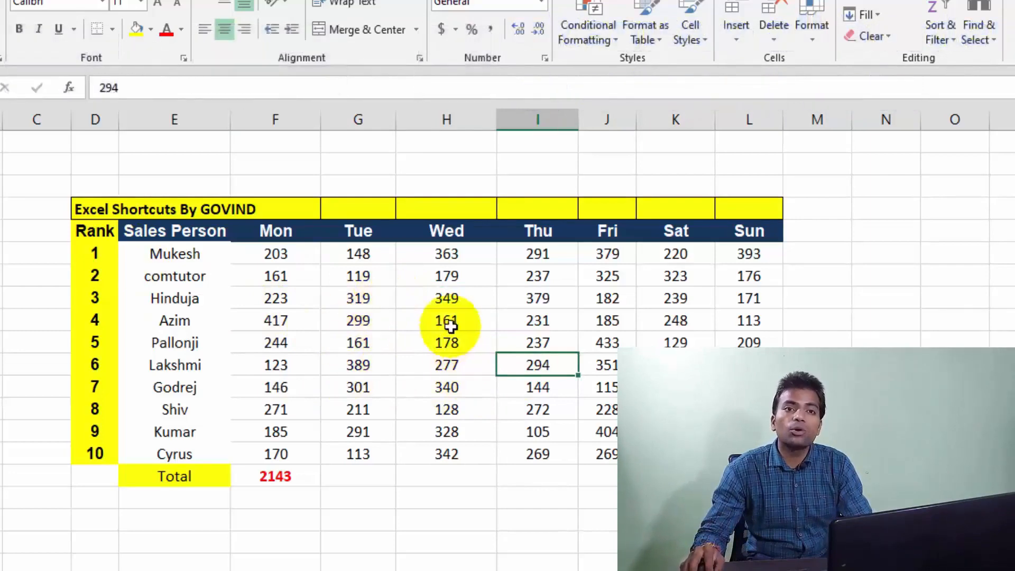
# - Apply All Borders to the sales data in D5:L15, including the header row
pyautogui.moveTo(98, 230); pyautogui.dragTo(749, 454)
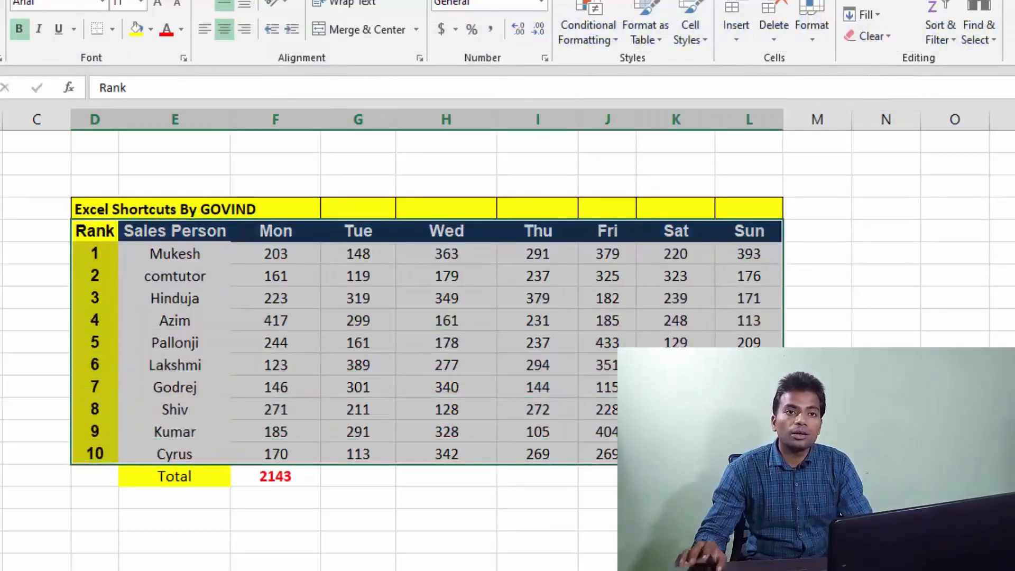
pyautogui.press('alt')
pyautogui.press('h')
pyautogui.press('b')
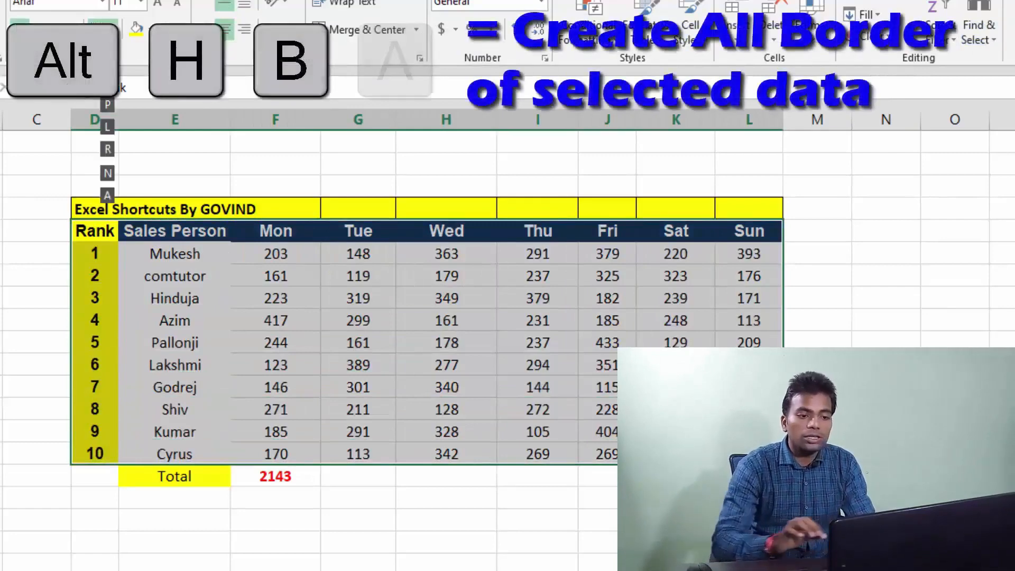
pyautogui.press('a')
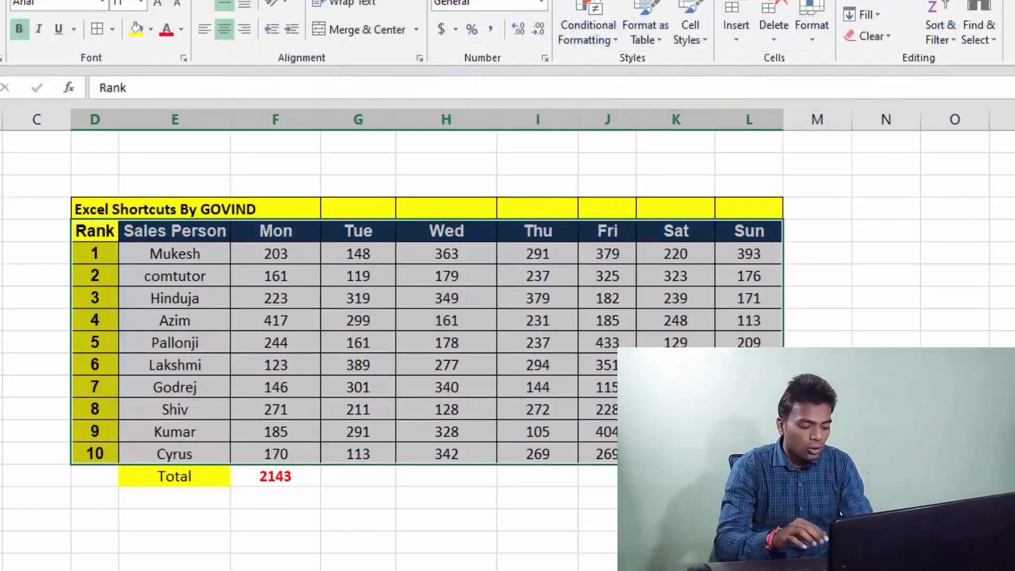
# - Clear the borders of D5:L15 with No Border and reapply All Borders to the same range
pyautogui.press('alt')
pyautogui.press('h')
pyautogui.press('b')
pyautogui.press('n')
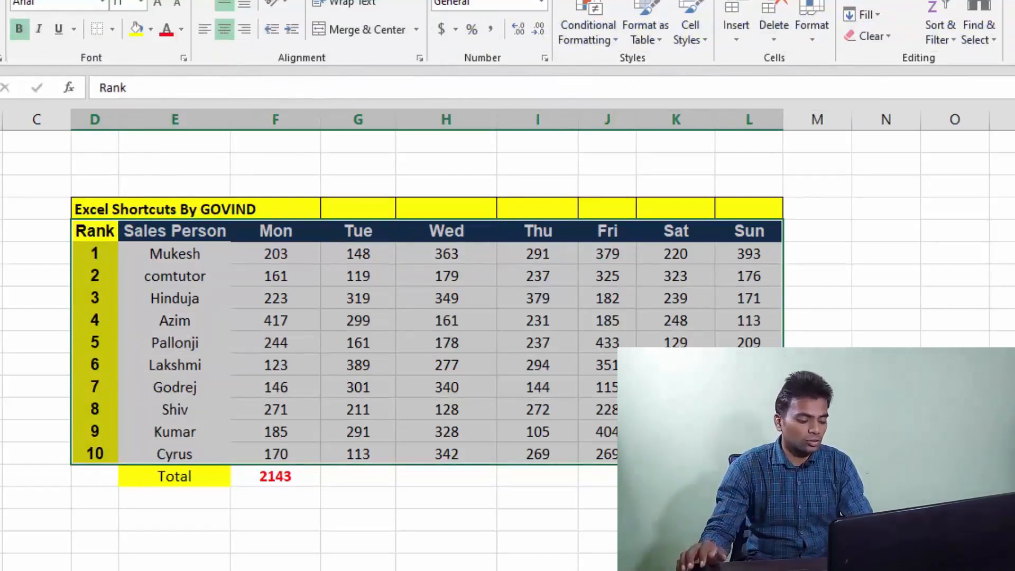
pyautogui.hotkey('alt', 'h')
pyautogui.press('b')
pyautogui.press('a')
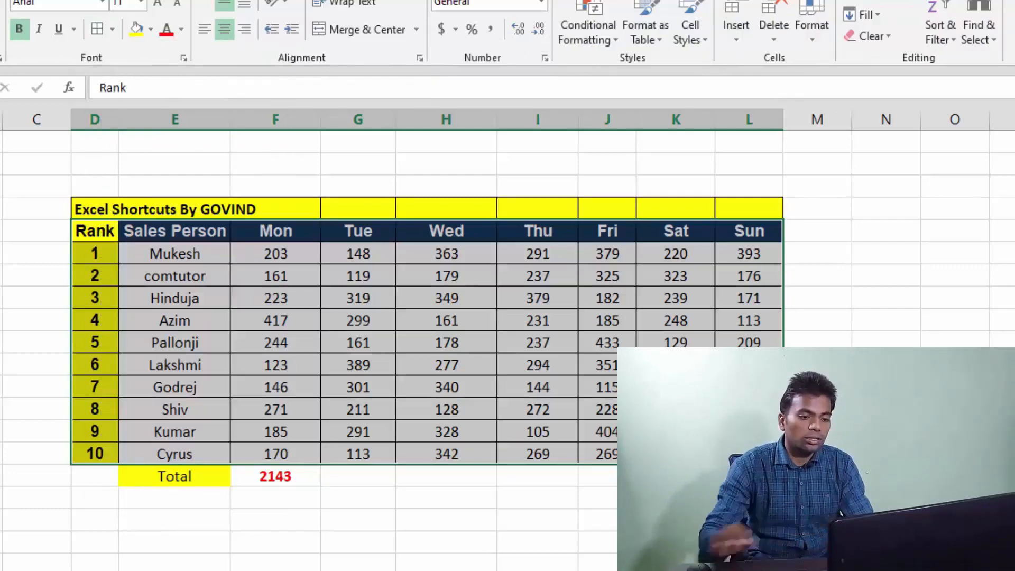
pyautogui.click(445, 343)
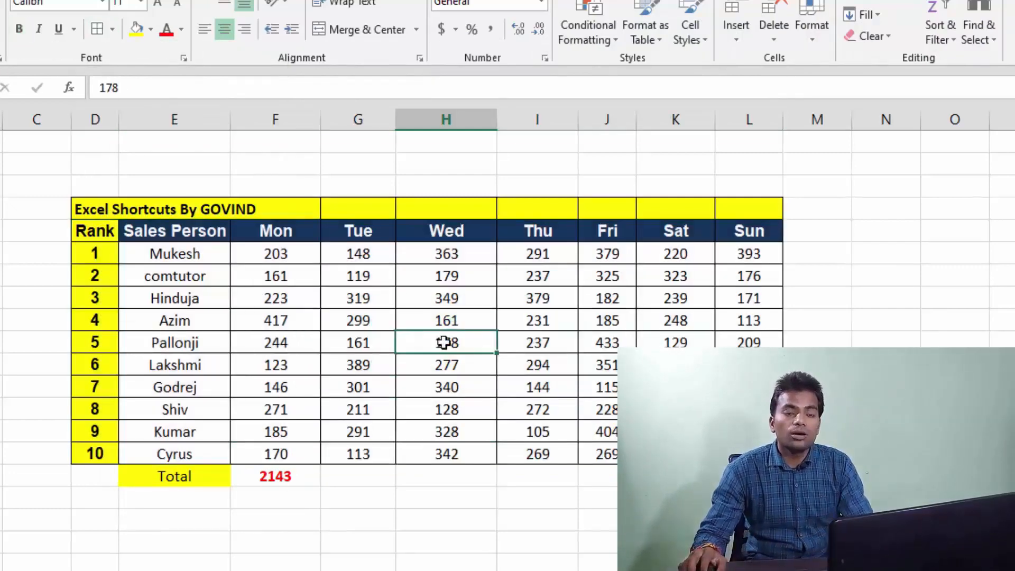
pyautogui.click(444, 343)
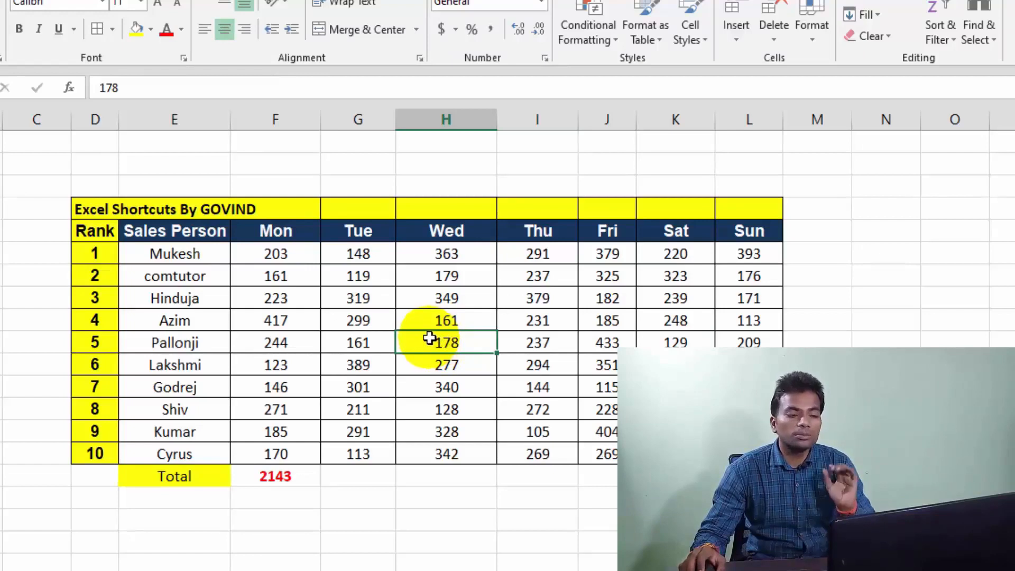
# - Open the Tue value in G8 for editing and leave the cell without changes
pyautogui.moveTo(363, 298); pyautogui.dragTo(363, 320)
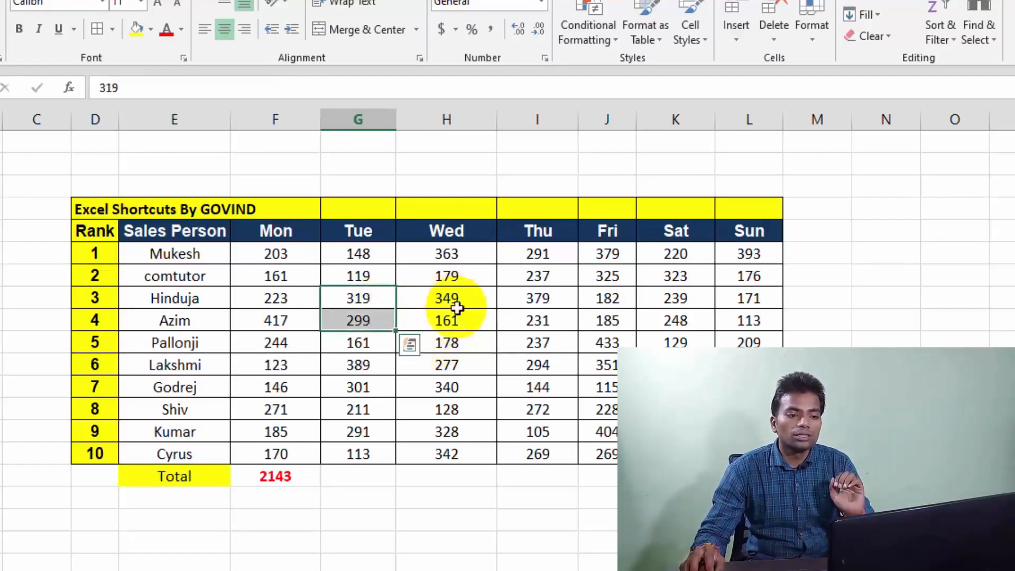
pyautogui.moveTo(456, 308); pyautogui.dragTo(450, 320)
pyautogui.click(341, 299)
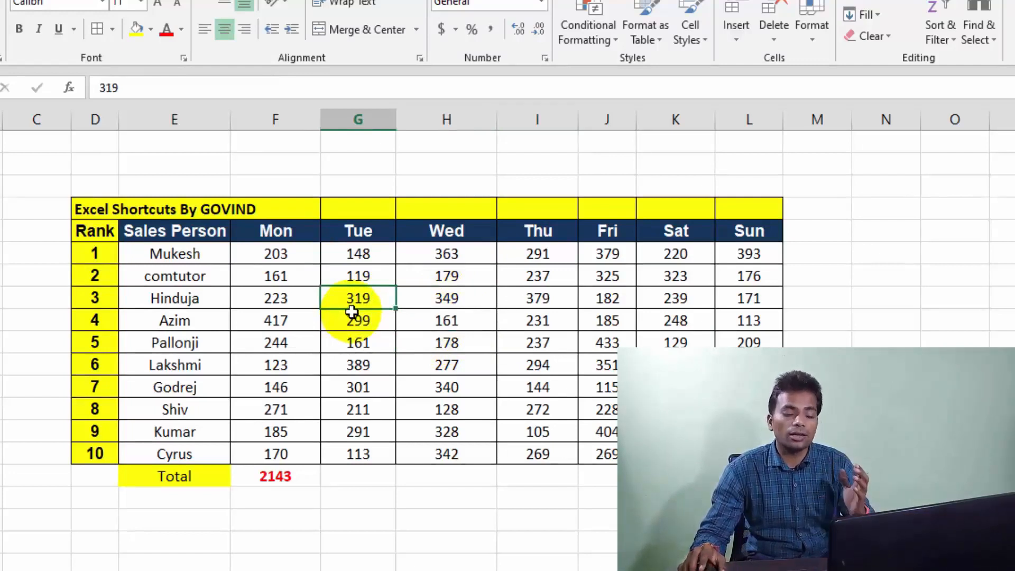
pyautogui.press('F2')
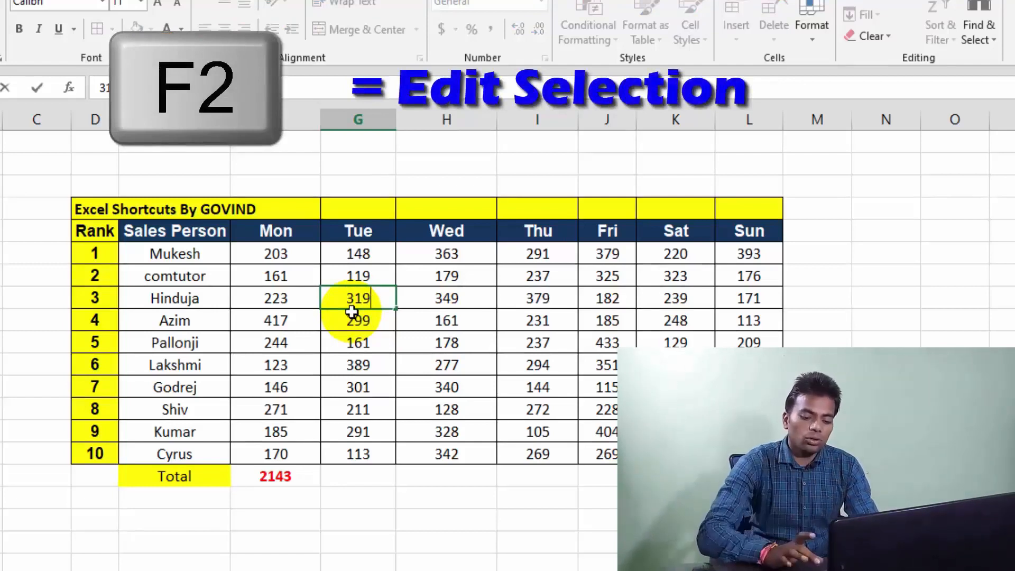
pyautogui.press('Escape')
pyautogui.press('Return')
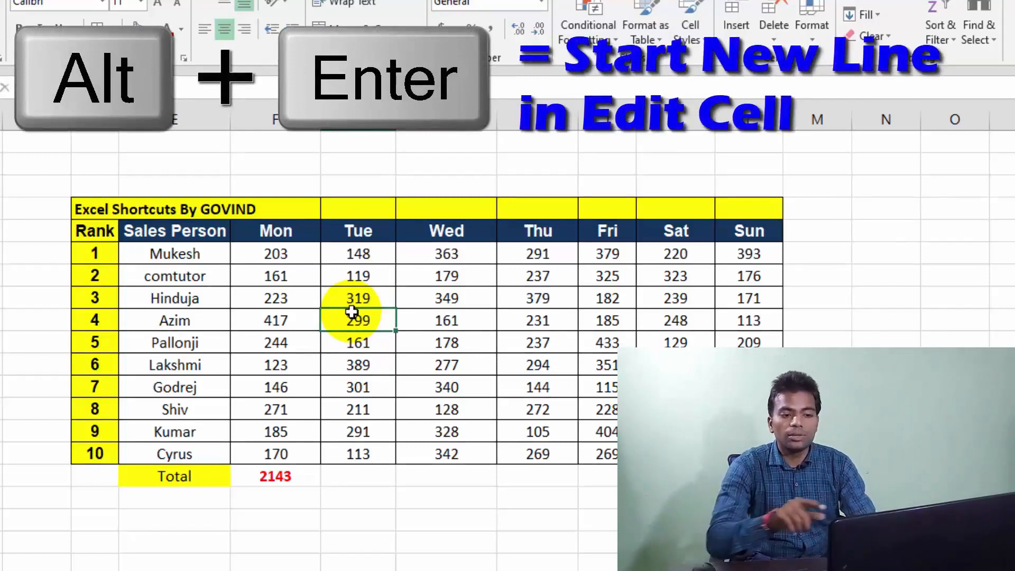
# - Add kjhjh and 654654 as separate lines below the existing Tue value in G9, and undo the edit
pyautogui.press('F2')
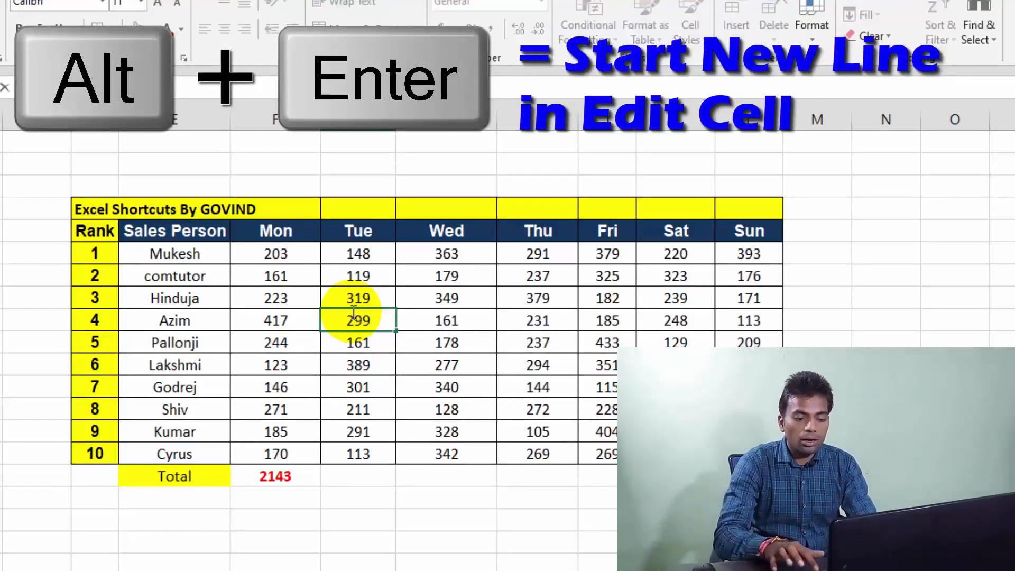
pyautogui.hotkey('alt', 'Return')
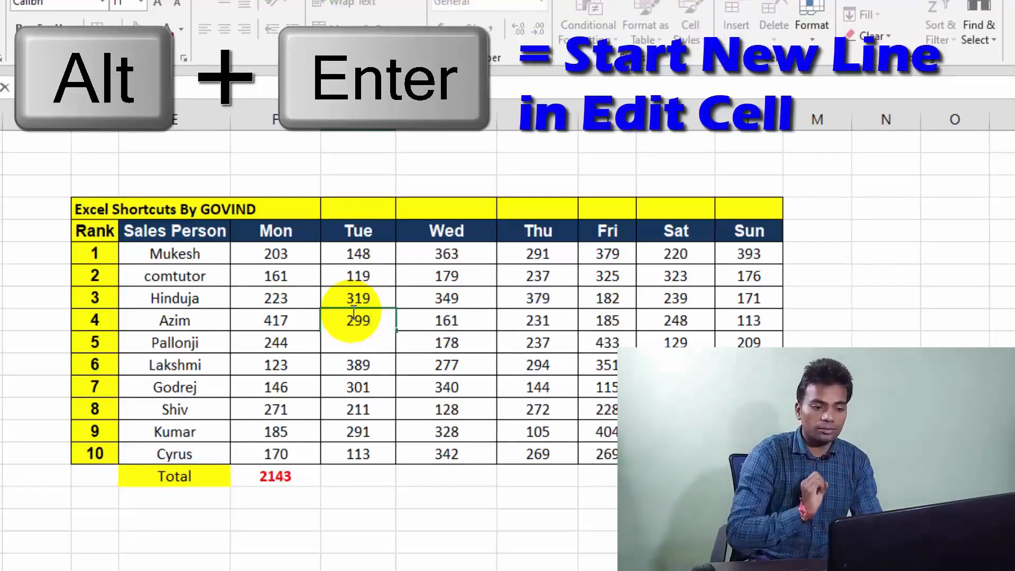
pyautogui.write('kjhjh')
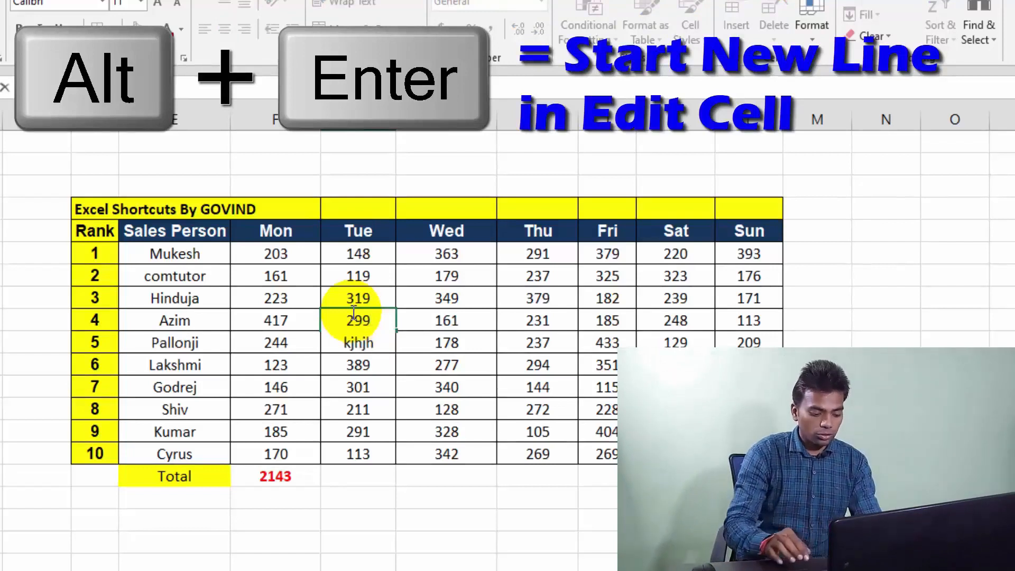
pyautogui.hotkey('alt', 'Return')
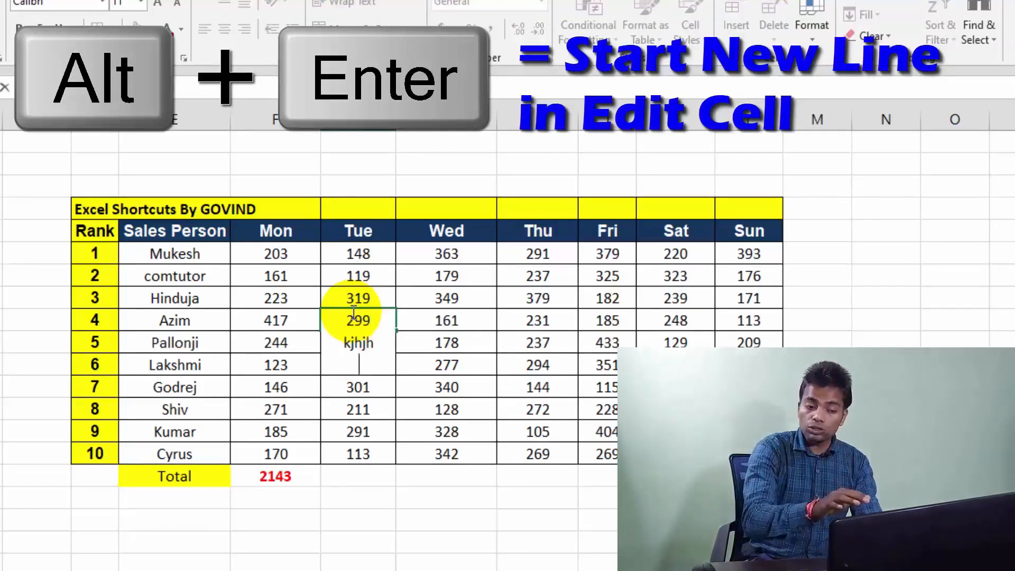
pyautogui.write('654654')
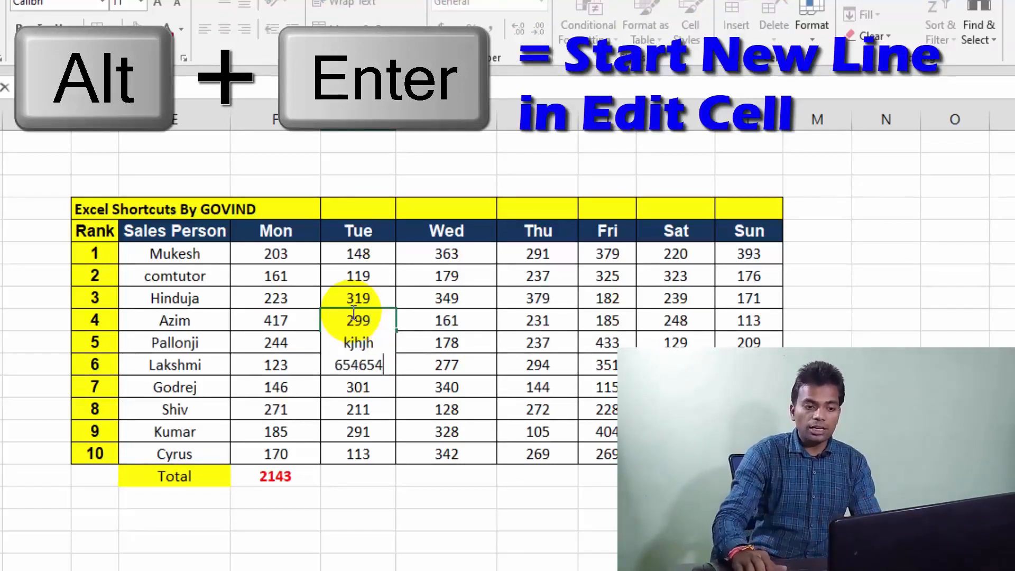
pyautogui.press('Return')
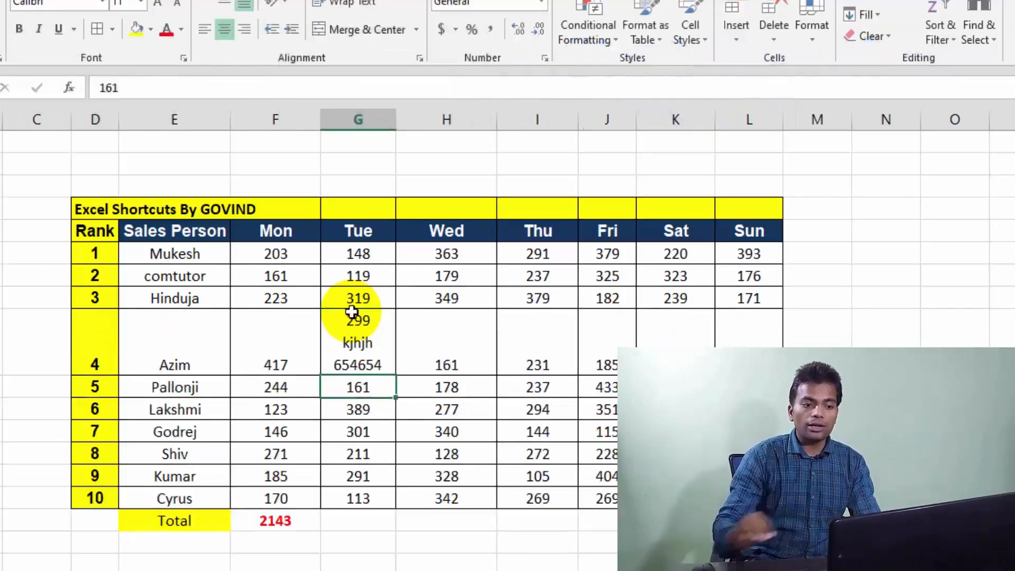
pyautogui.click(352, 312)
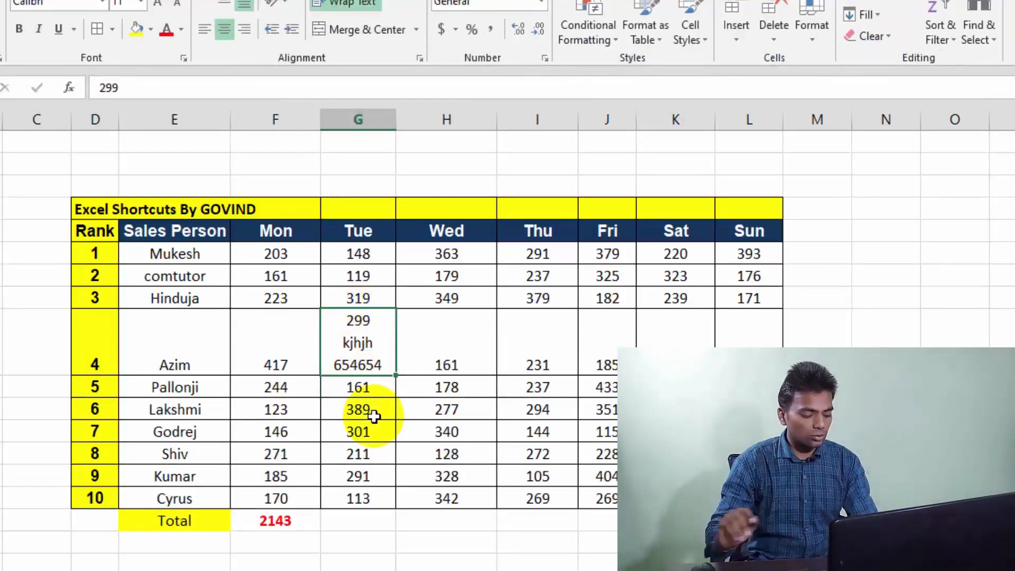
pyautogui.hotkey('ctrl', 'z')
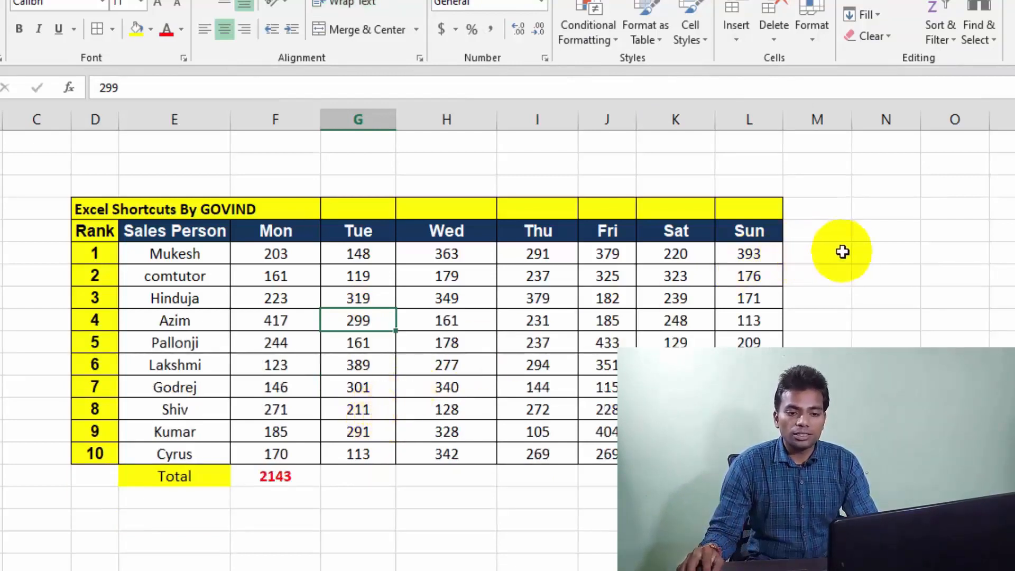
# - Insert the current date in N6, beside the first row of sales figures
pyautogui.click(872, 256)
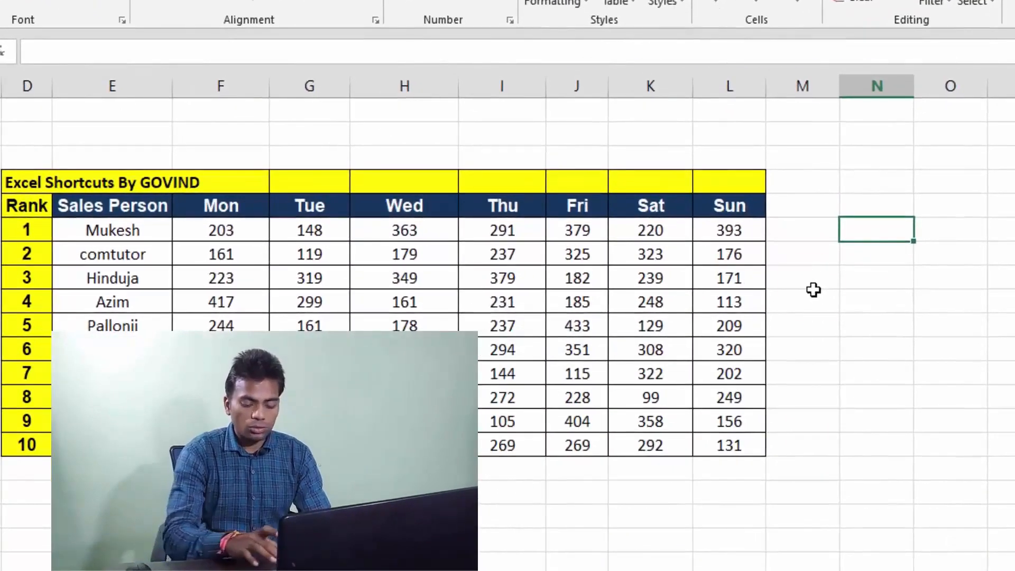
pyautogui.hotkey('ctrl', ';')
pyautogui.press('Return')
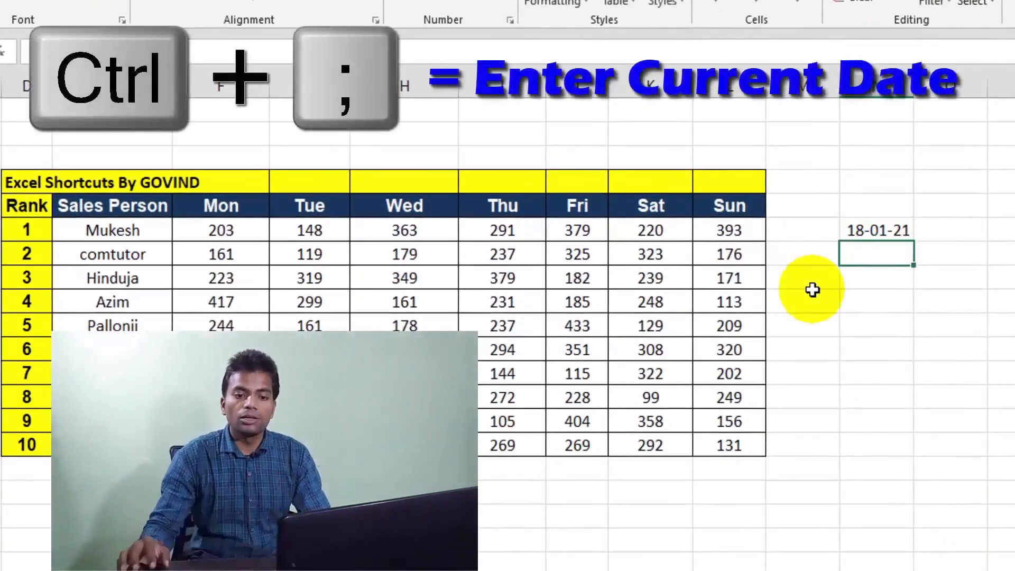
pyautogui.click(877, 227)
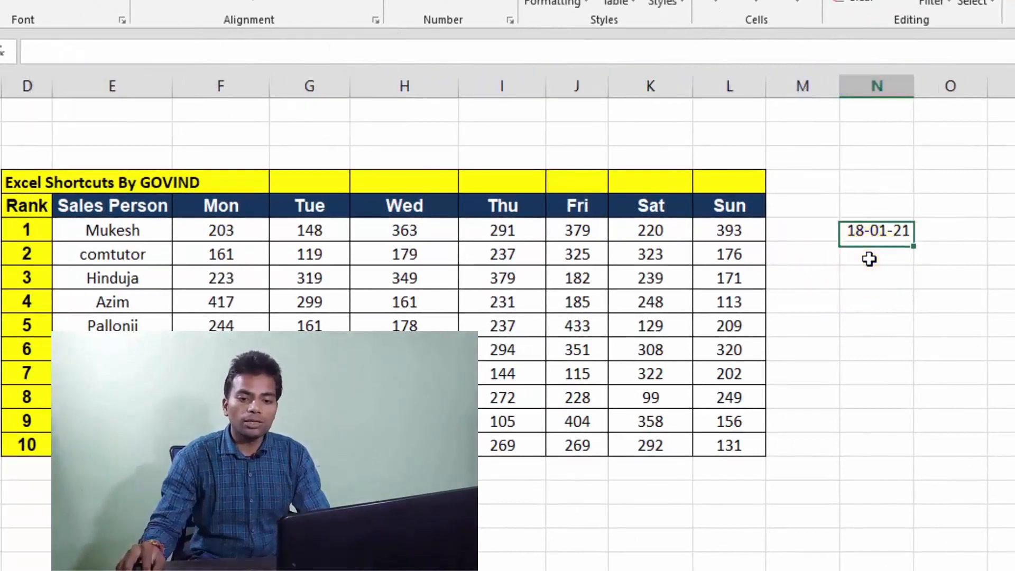
# - Insert the current time in N7, directly below the date
pyautogui.click(871, 260)
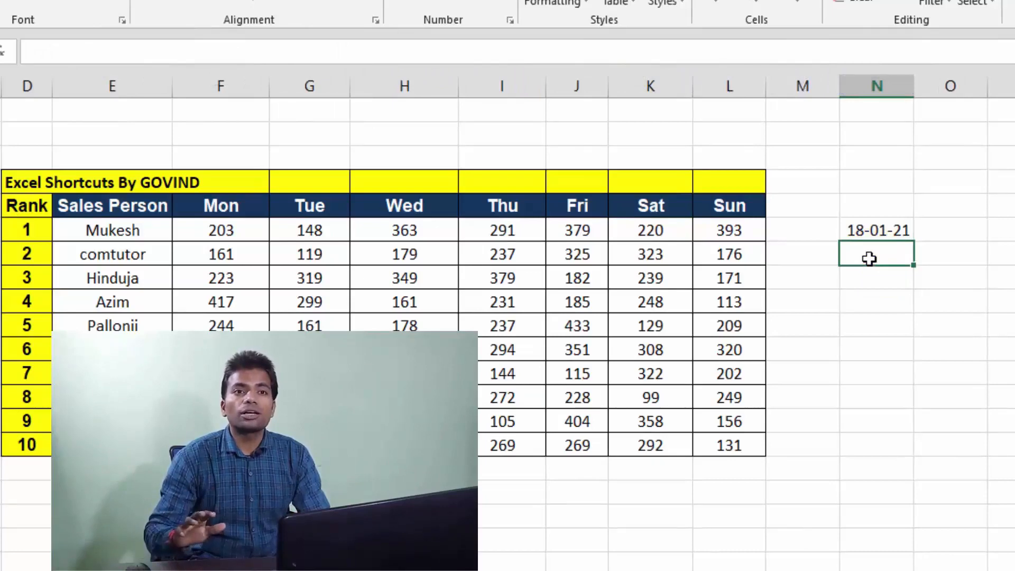
pyautogui.click(870, 259)
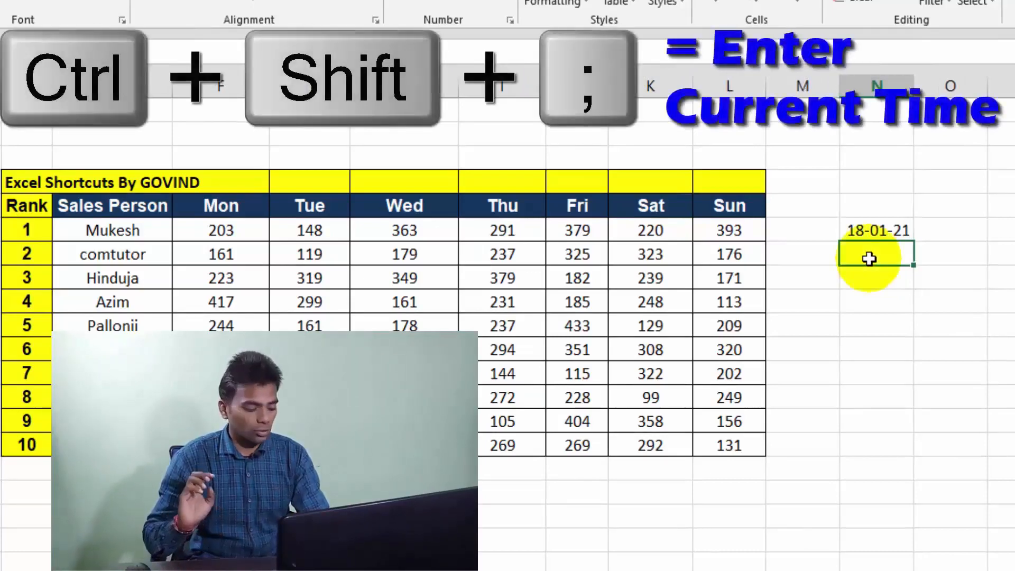
pyautogui.hotkey('ctrl', 'shift', ';')
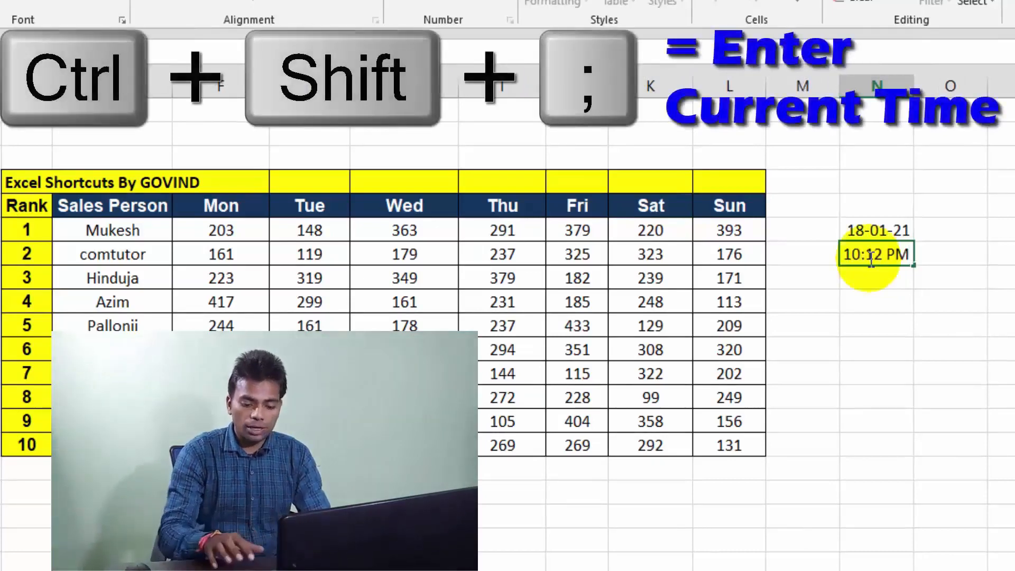
pyautogui.press('Return')
pyautogui.click(873, 233)
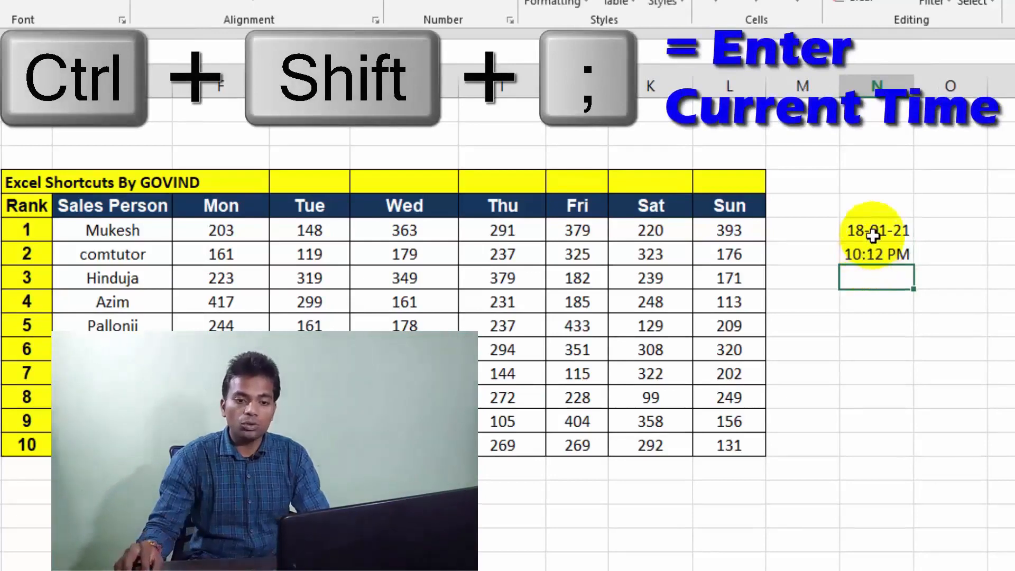
pyautogui.click(872, 256)
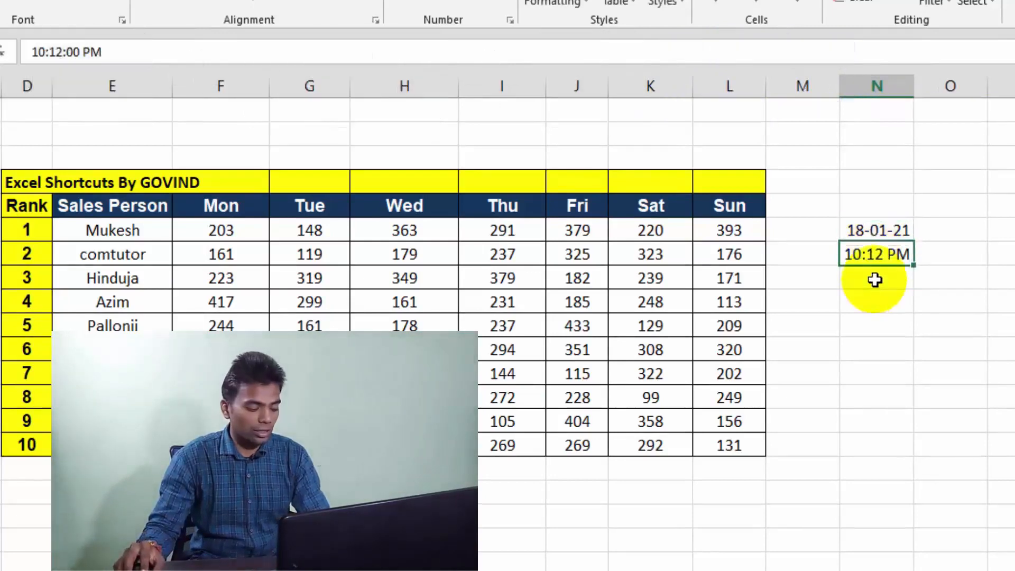
# - Enter the current date followed by the current time together in the single cell N9
pyautogui.click(882, 234)
pyautogui.click(874, 297)
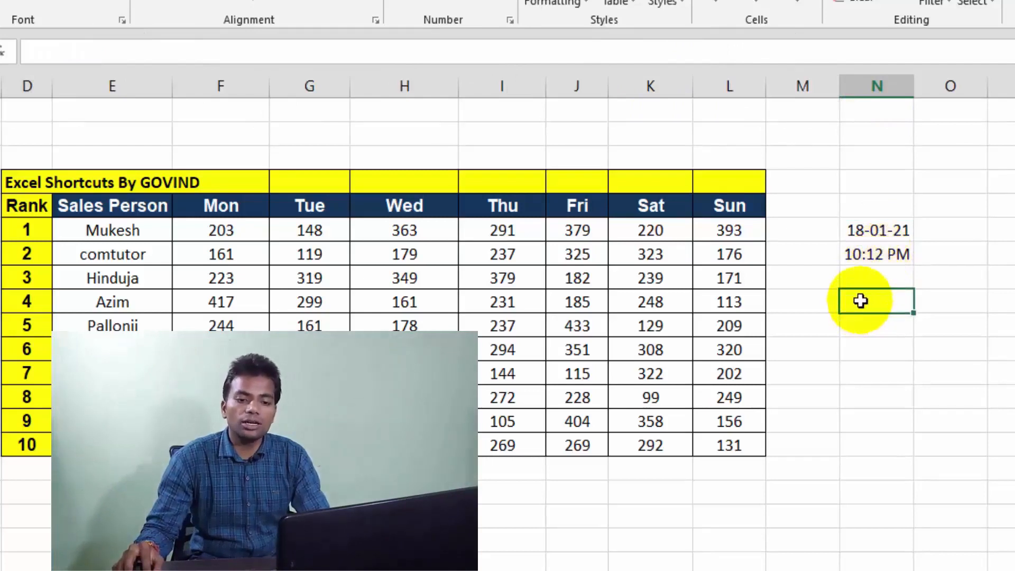
pyautogui.hotkey('ctrl', ';')
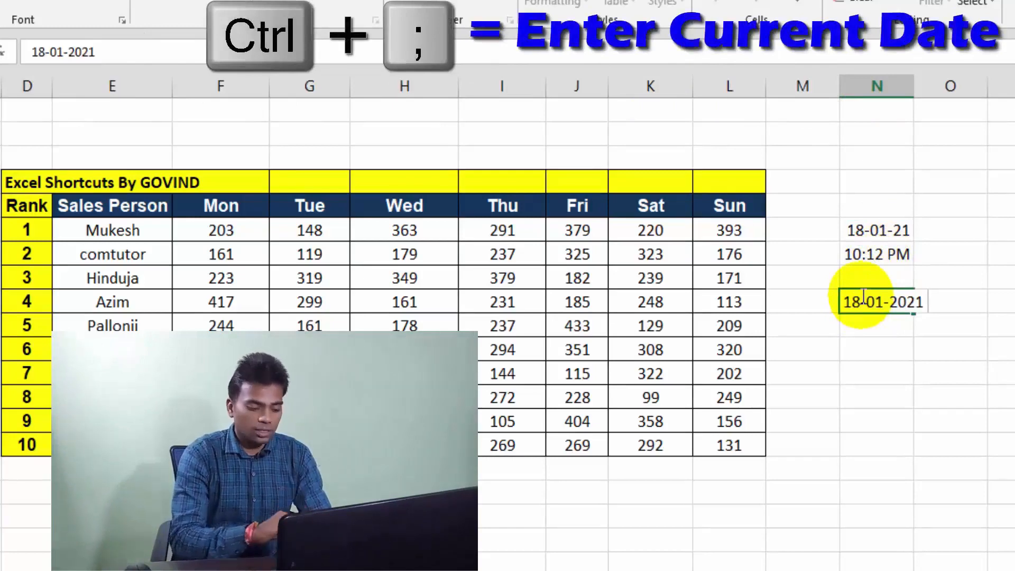
pyautogui.hotkey('ctrl', 'shift', ';')
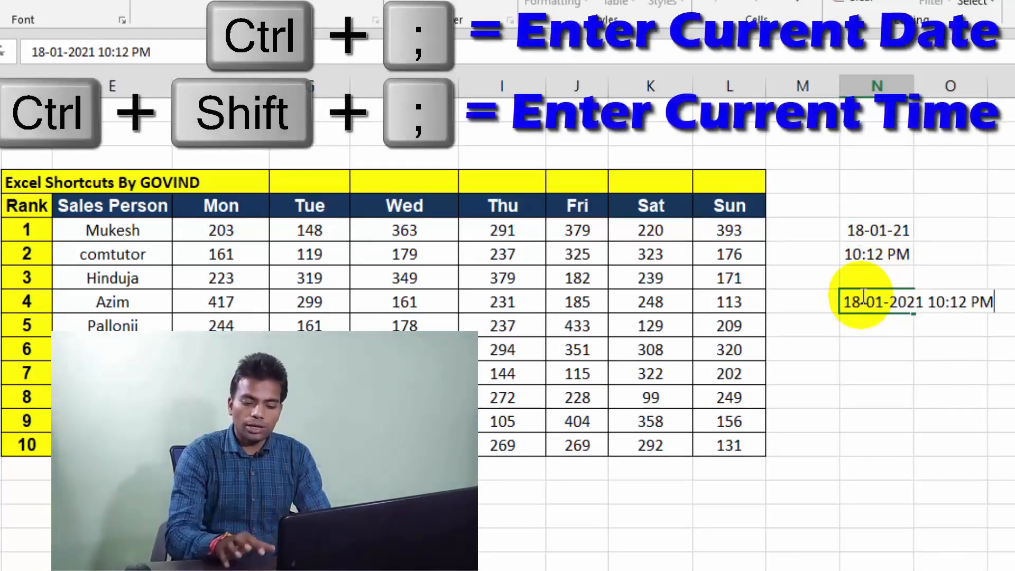
pyautogui.press('Return')
pyautogui.click(865, 298)
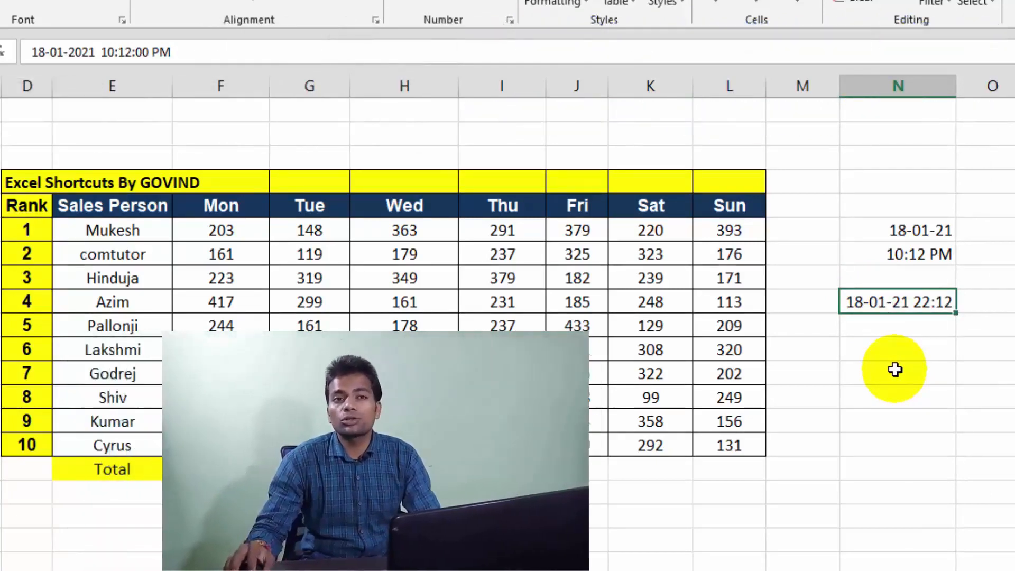
pyautogui.click(233, 470)
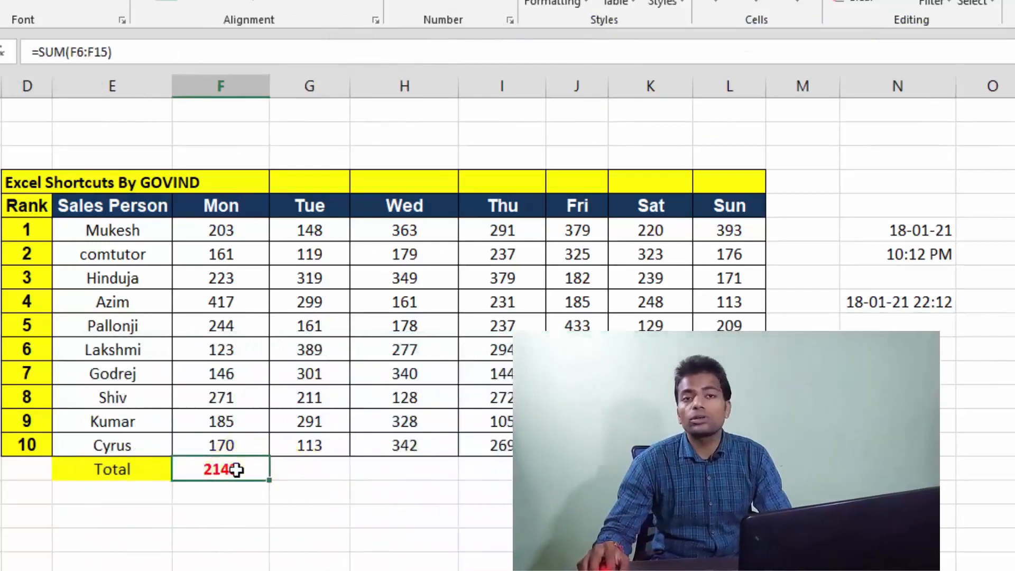
pyautogui.click(236, 470)
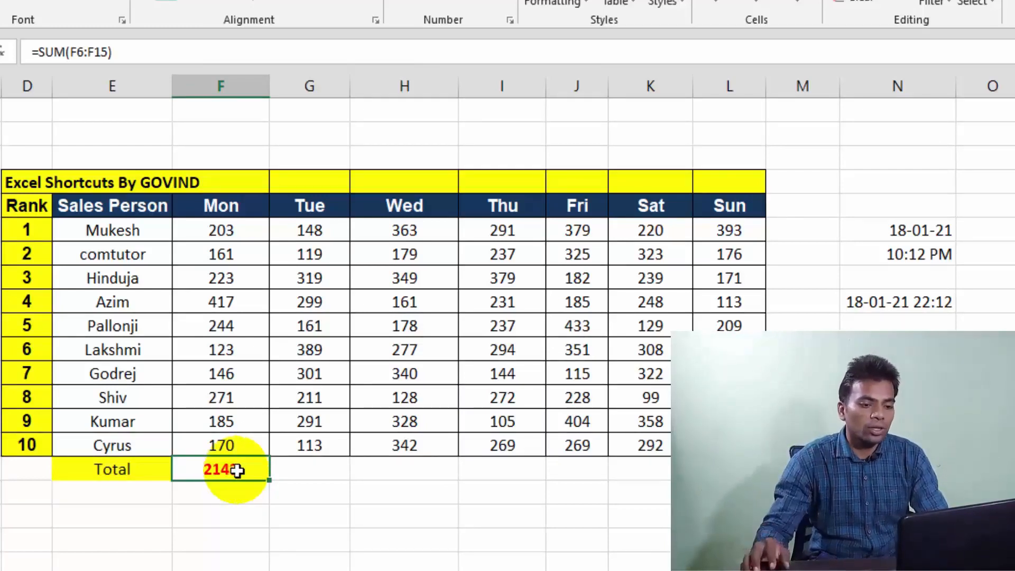
# - Fill the first Tue value in G6 down through G15, and undo the fill
pyautogui.moveTo(312, 231); pyautogui.dragTo(314, 442)
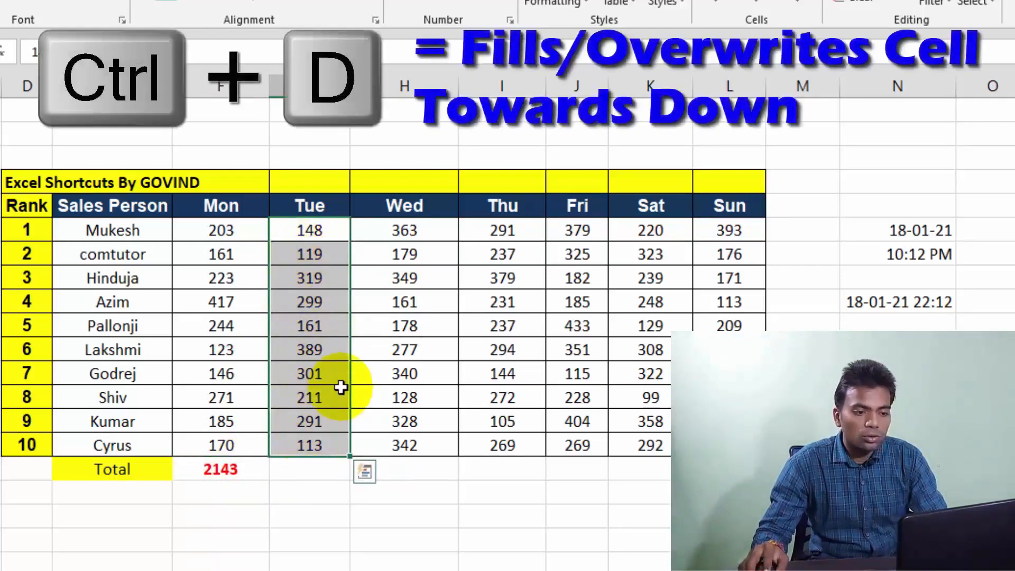
pyautogui.hotkey('ctrl', 'd')
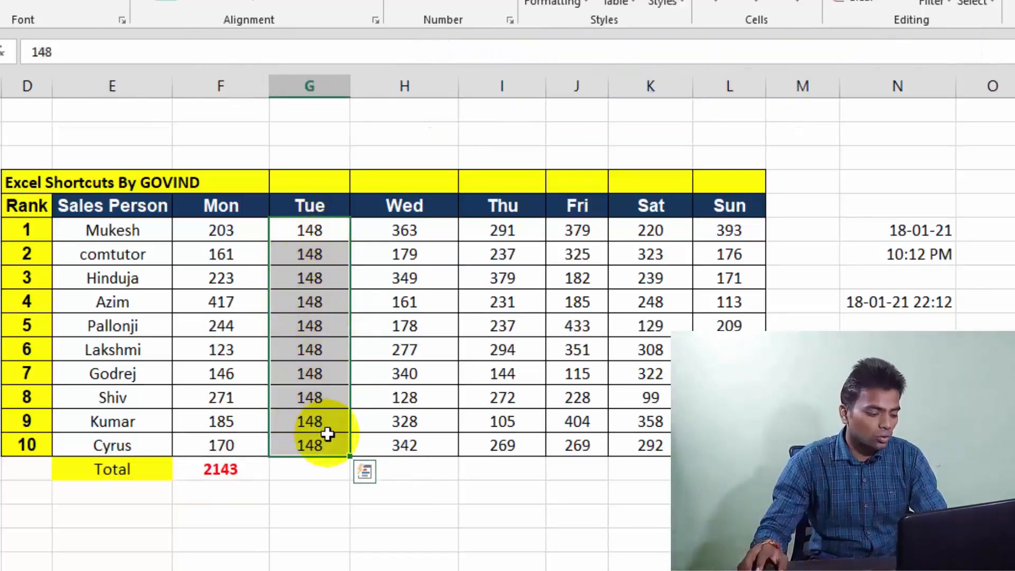
pyautogui.hotkey('ctrl', 'z')
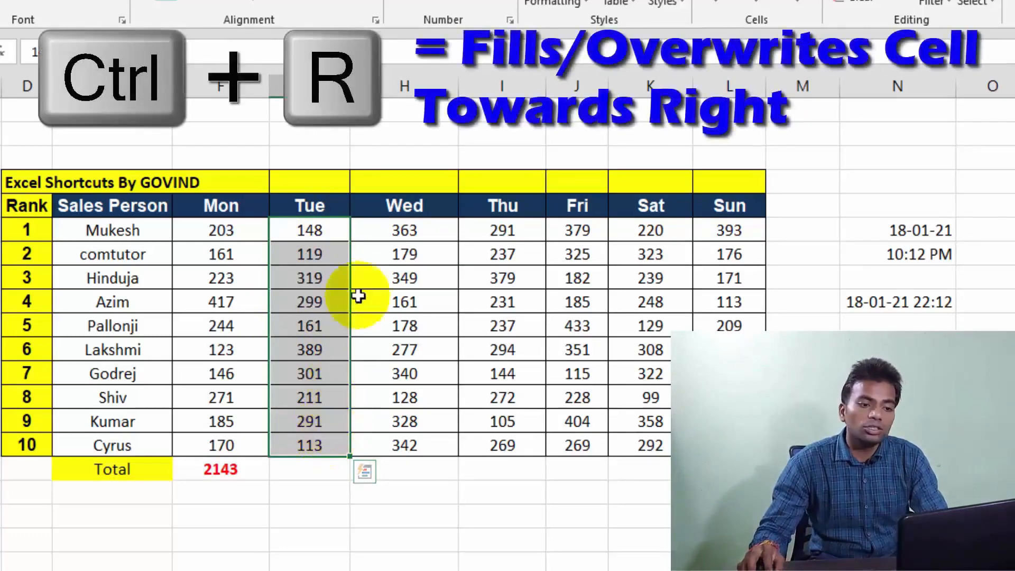
# - Fill the Mon value in F8 rightward across F8:L8 to the Sun column, and undo the fill
pyautogui.click(376, 279)
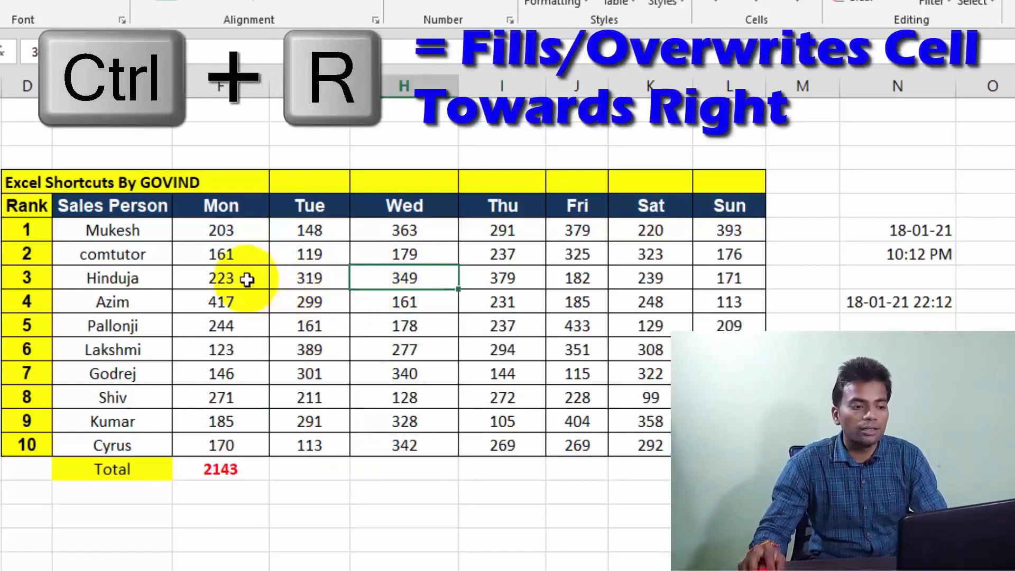
pyautogui.moveTo(262, 279); pyautogui.dragTo(714, 277)
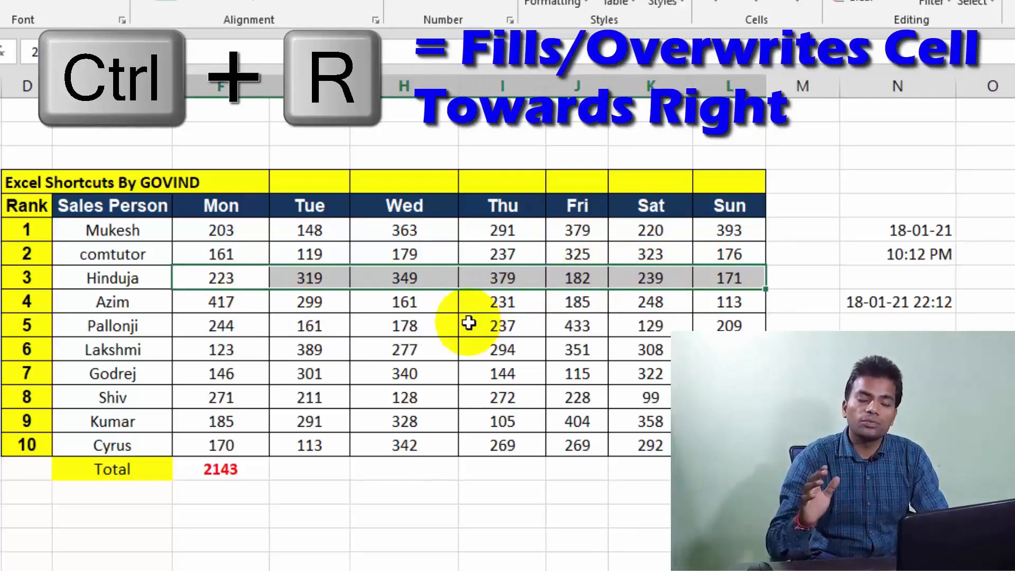
pyautogui.hotkey('ctrl', 'r')
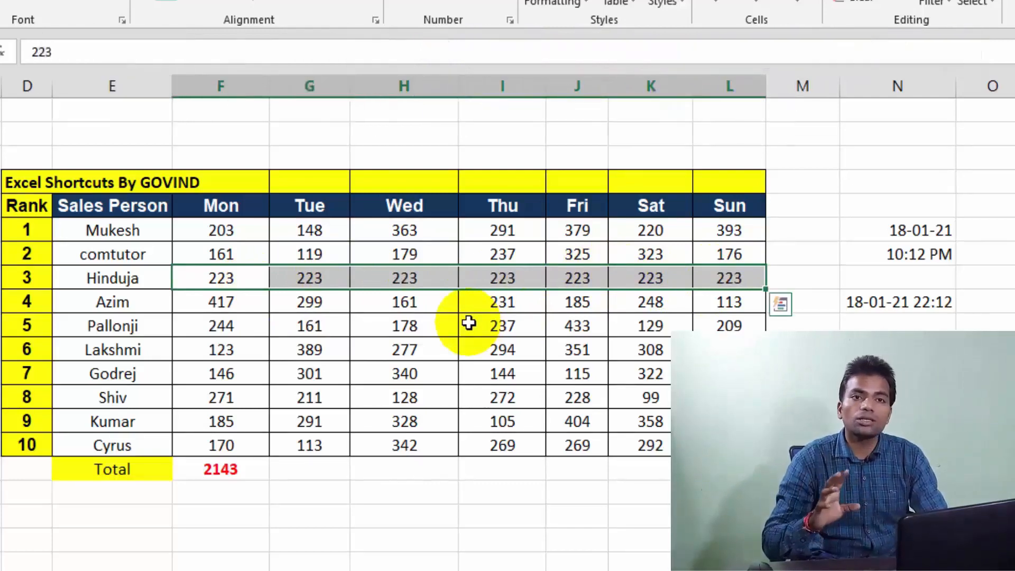
pyautogui.hotkey('ctrl', 'z')
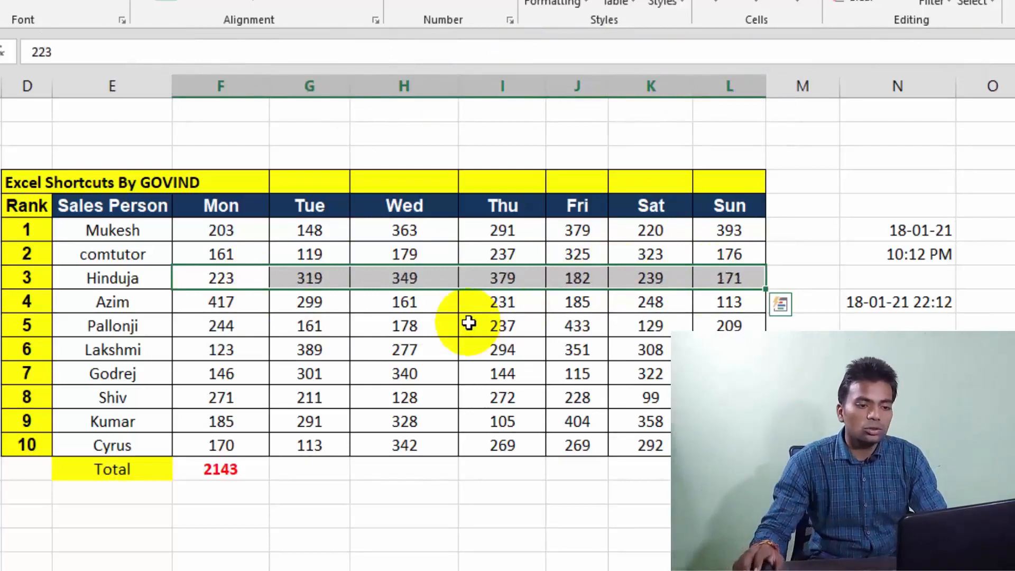
pyautogui.click(401, 301)
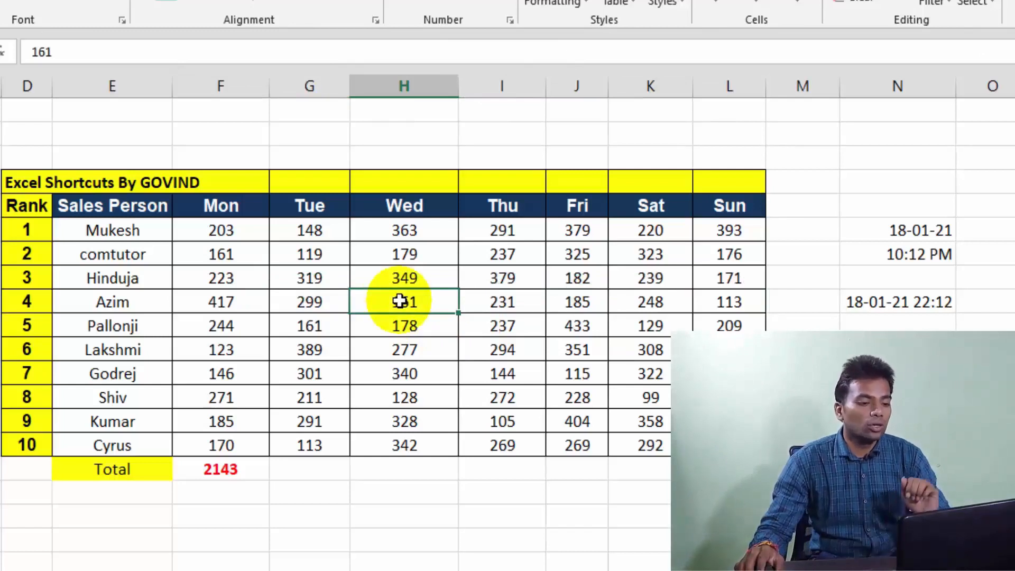
pyautogui.click(303, 279)
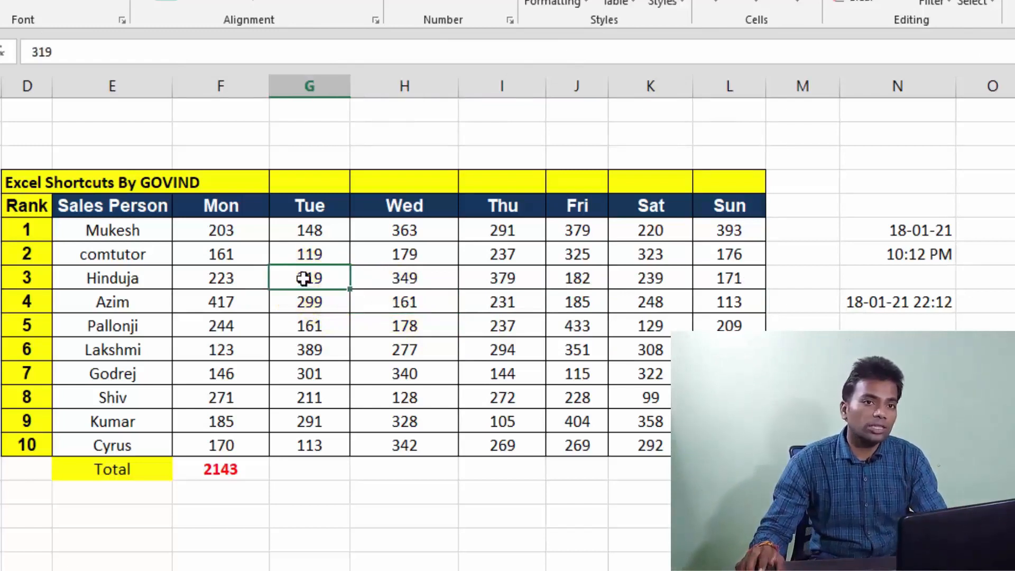
pyautogui.click(424, 295)
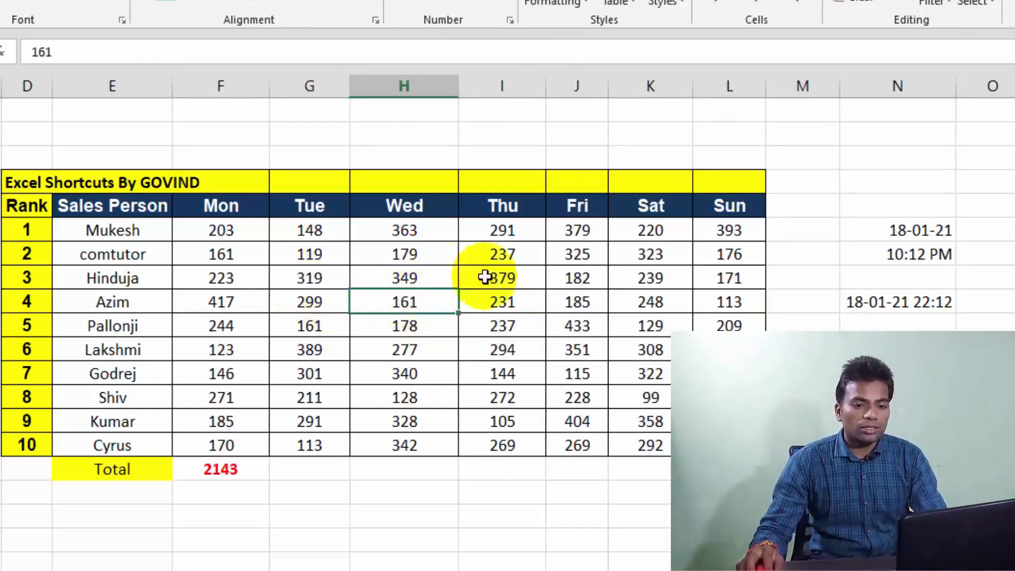
# - Select the entire rank 3 row, hide it, and unhide it again
pyautogui.click(256, 279)
pyautogui.hotkey('shift', 'space')
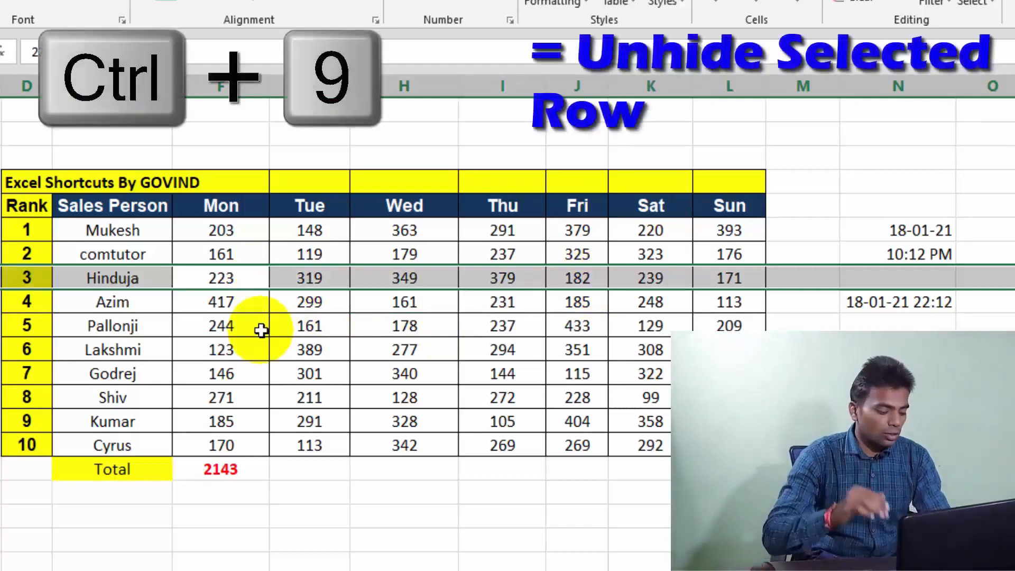
pyautogui.hotkey('ctrl', '9')
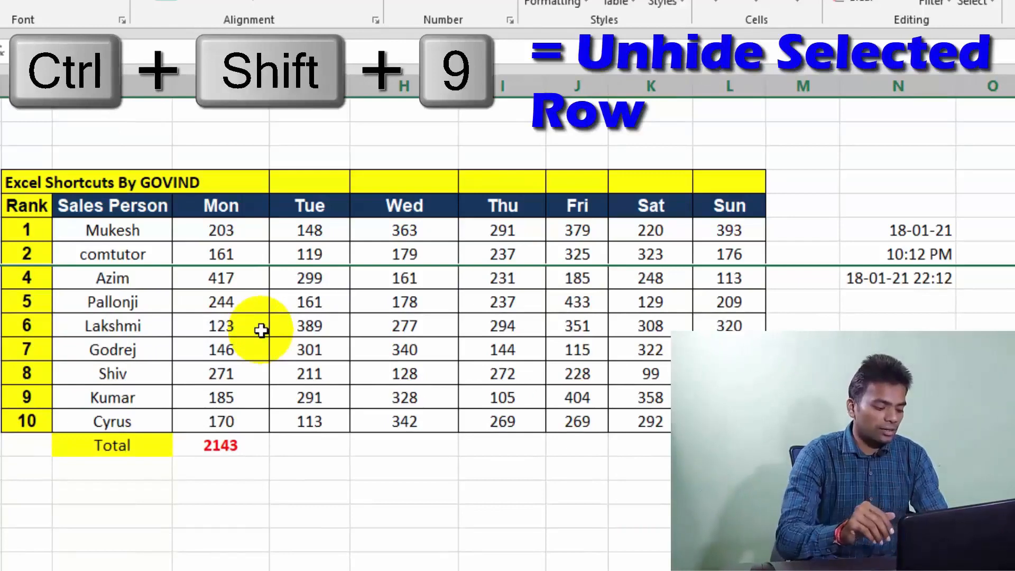
pyautogui.hotkey('ctrl', 'shift', '9')
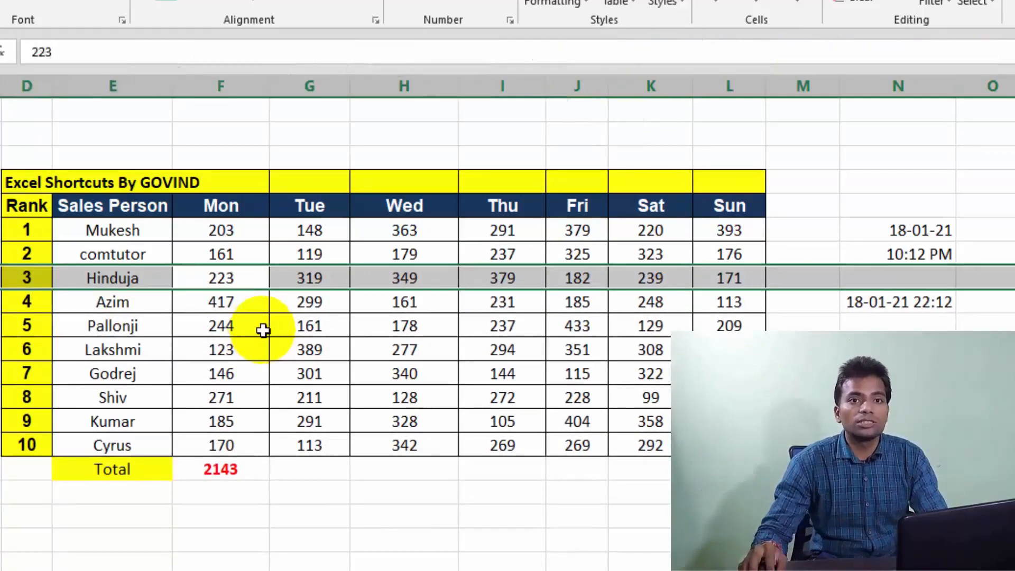
# - Select the entire Wed column, hide it, and undo the hiding
pyautogui.click(361, 334)
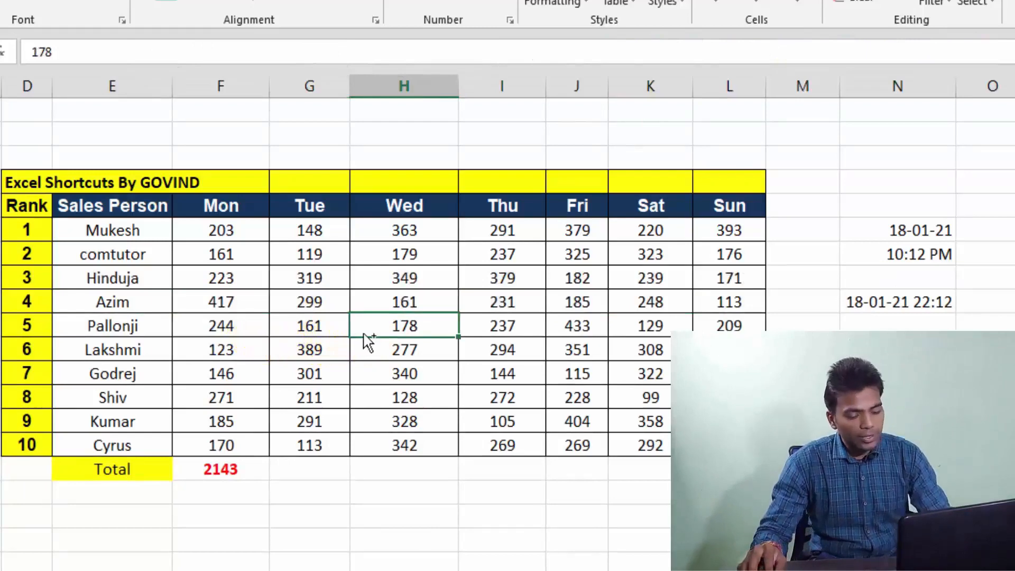
pyautogui.hotkey('ctrl', 'space')
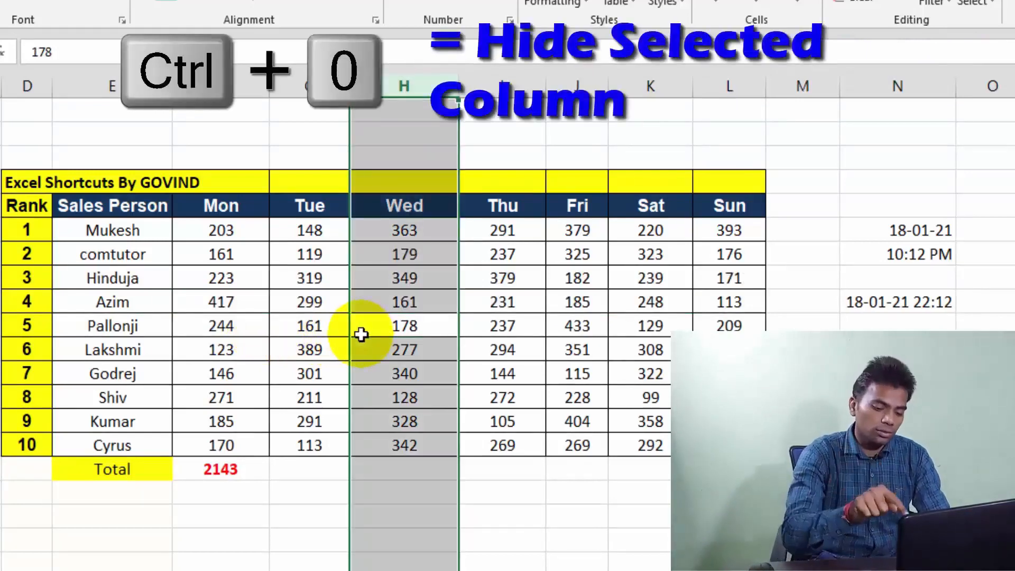
pyautogui.hotkey('ctrl', '0')
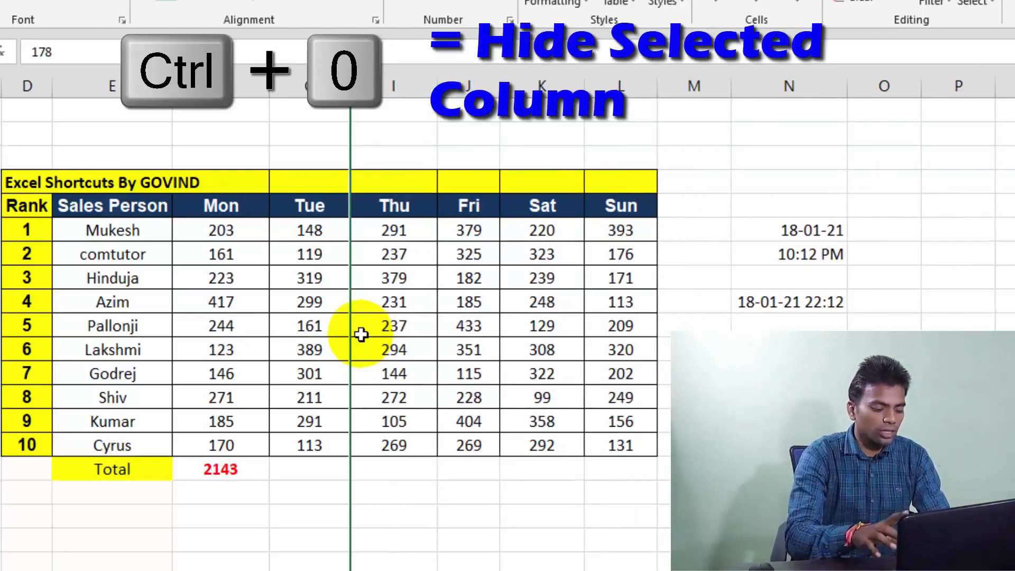
pyautogui.hotkey('ctrl', 'z')
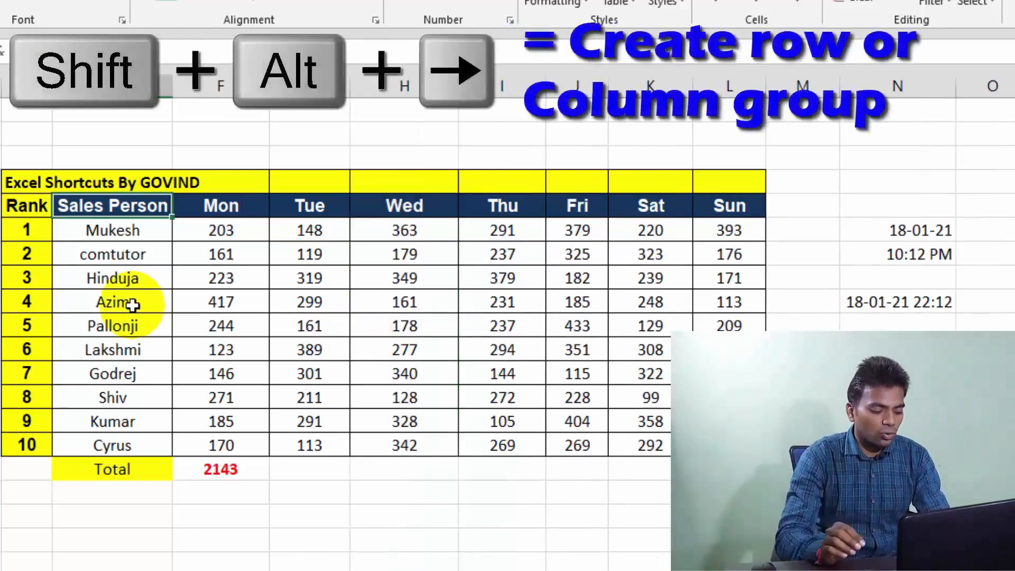
# - Open the row and column grouping options for the Sales Person header cell, and cancel without creating a group
pyautogui.hotkey('shift', 'alt', 'Right')
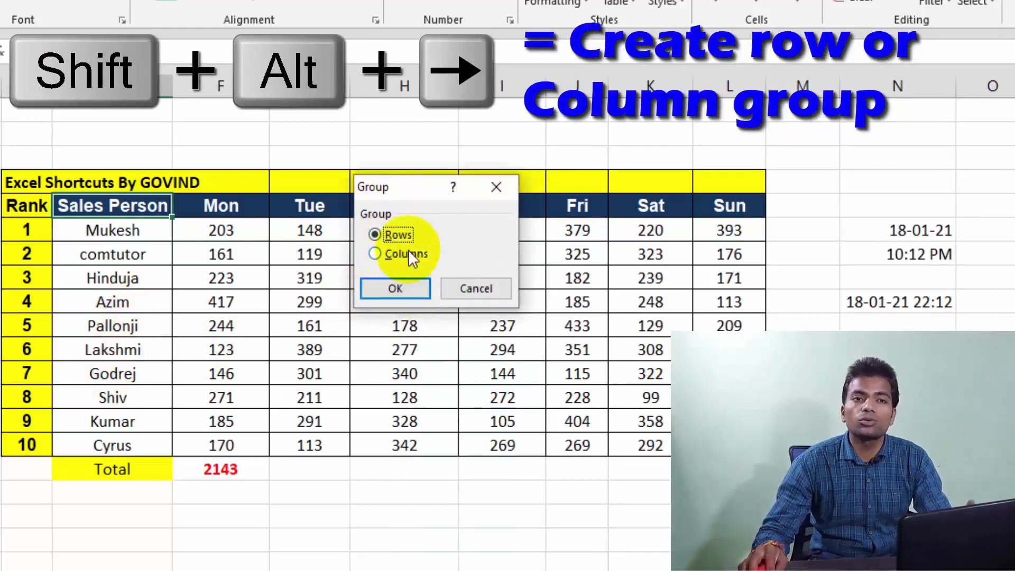
pyautogui.click(496, 290)
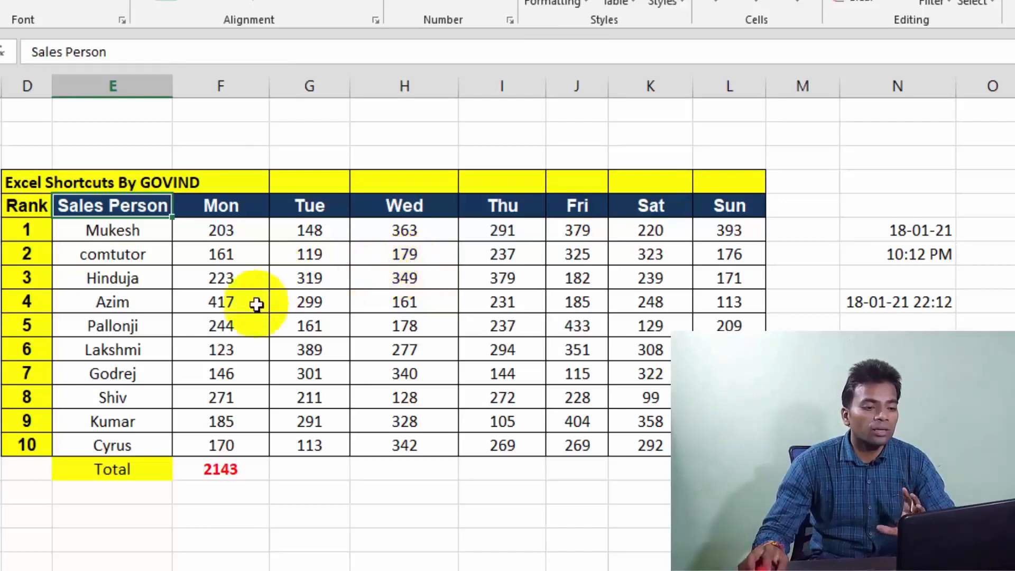
# - Add AutoSum totals for the Tue and Wed columns in G16 and H16 of the Total row
pyautogui.click(324, 468)
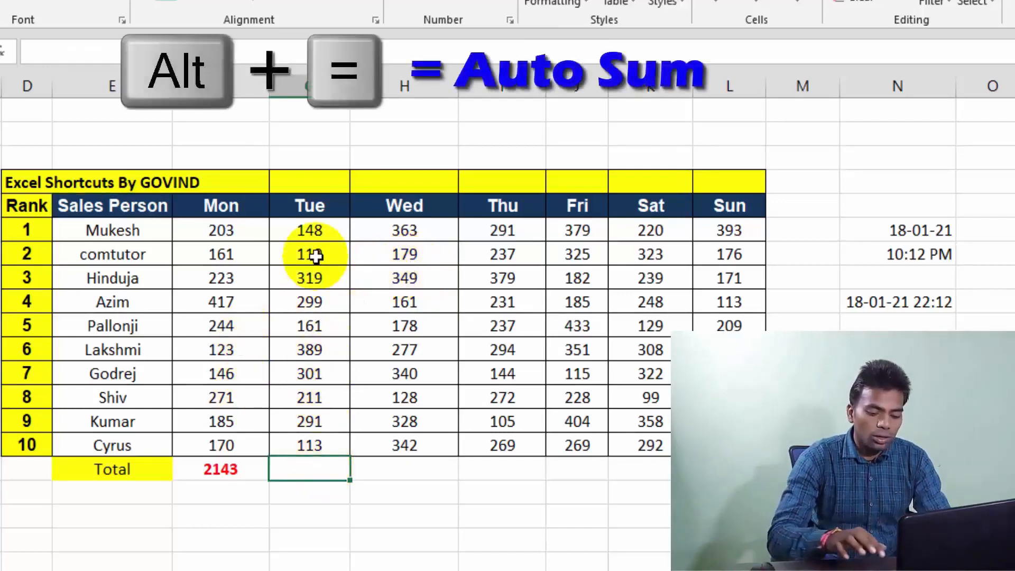
pyautogui.hotkey('alt', '=')
pyautogui.press('Return')
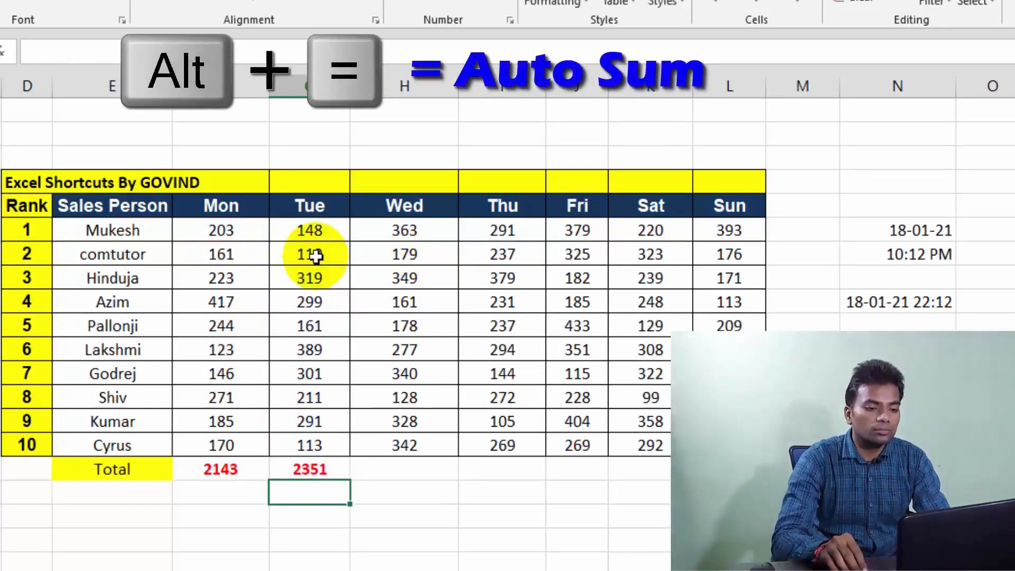
pyautogui.press('Up')
pyautogui.press('Right')
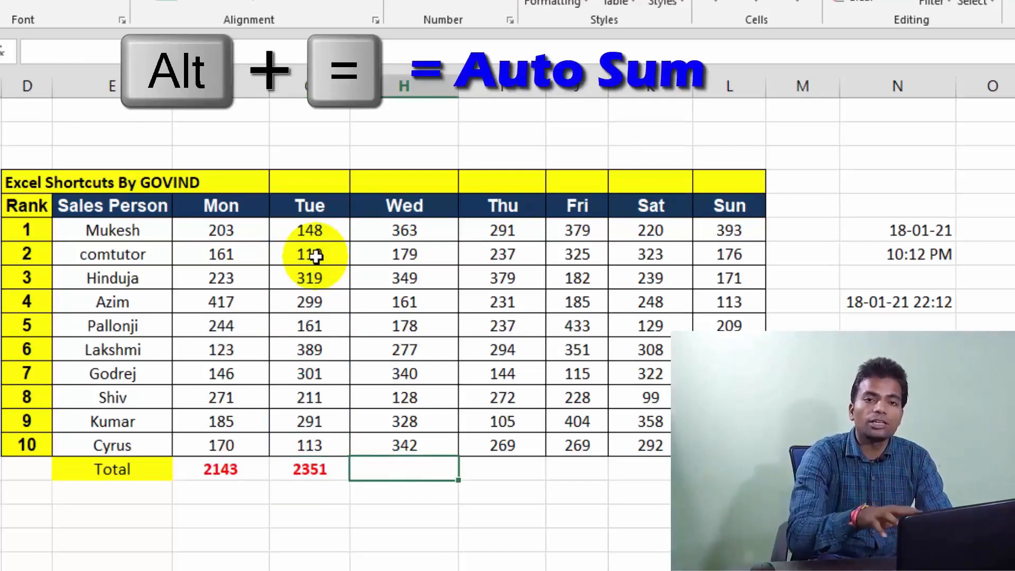
pyautogui.hotkey('alt', '=')
pyautogui.press('Return')
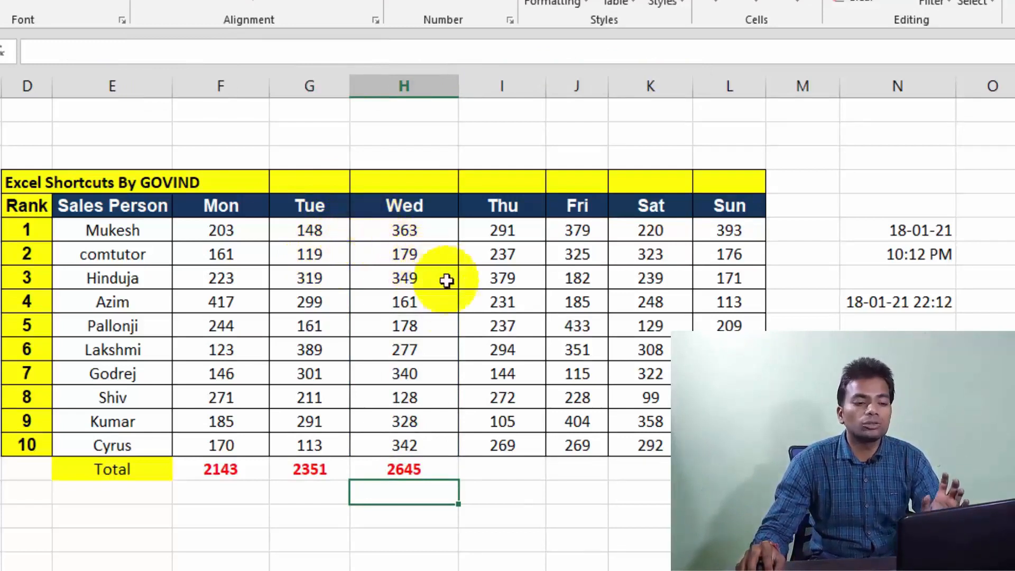
# - Replace the Wed total in H16 with the content copied from the cell directly above it
pyautogui.click(406, 468)
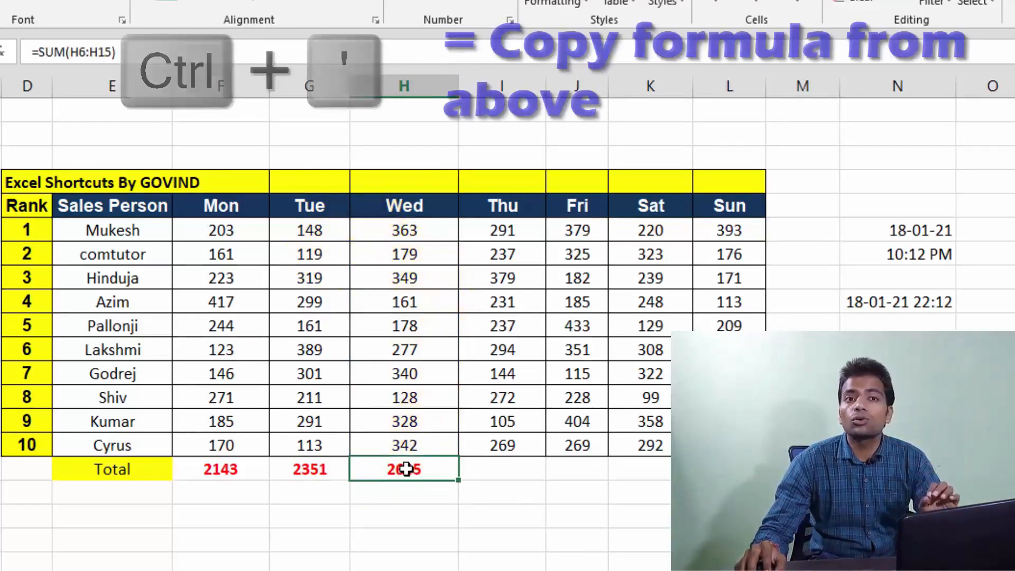
pyautogui.click(406, 467)
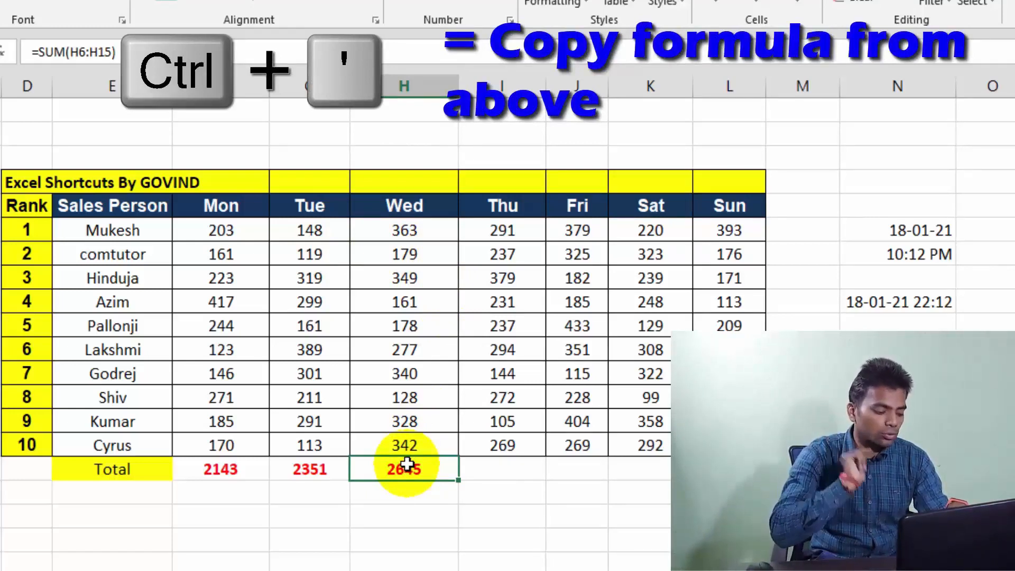
pyautogui.hotkey('ctrl', "'")
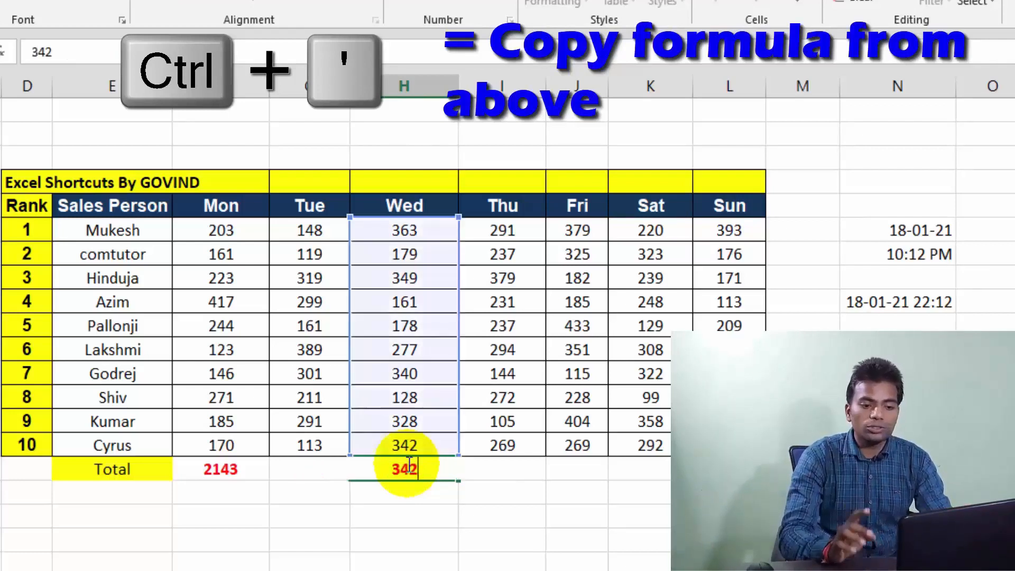
pyautogui.press('Return')
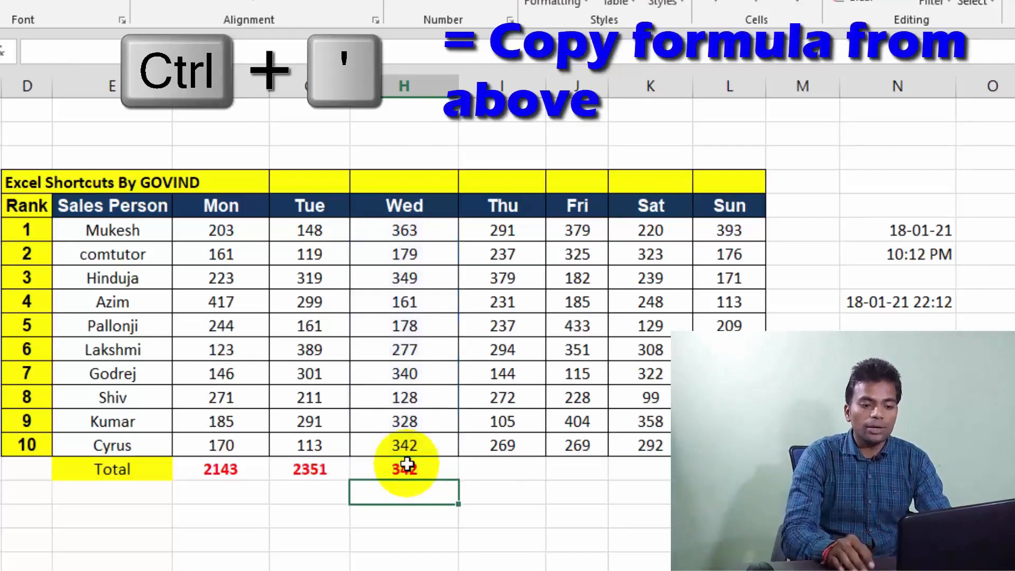
# - Copy the Tue total from G16 into G17 as a plain value, and compare the contents of both cells
pyautogui.click(407, 465)
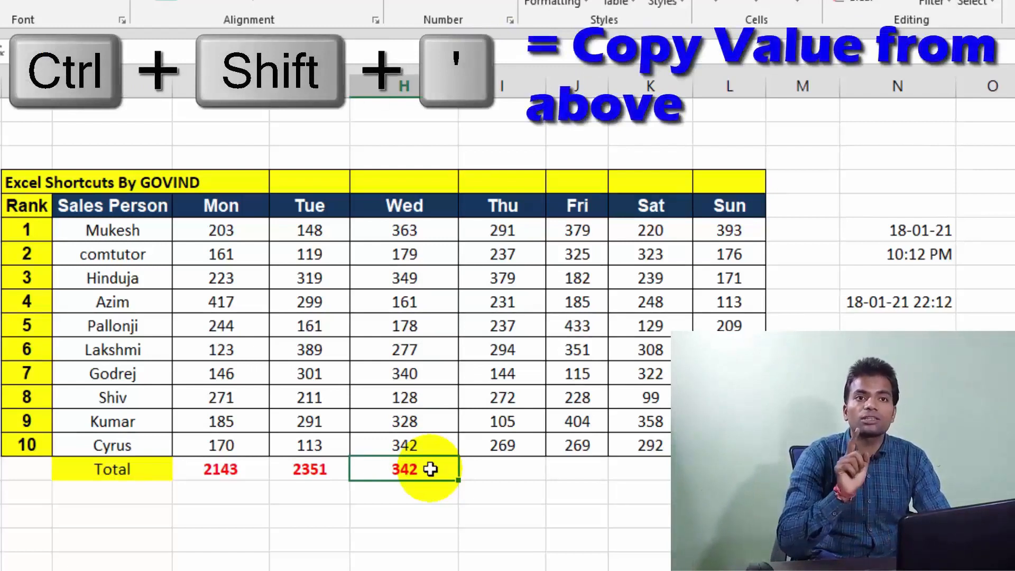
pyautogui.click(316, 479)
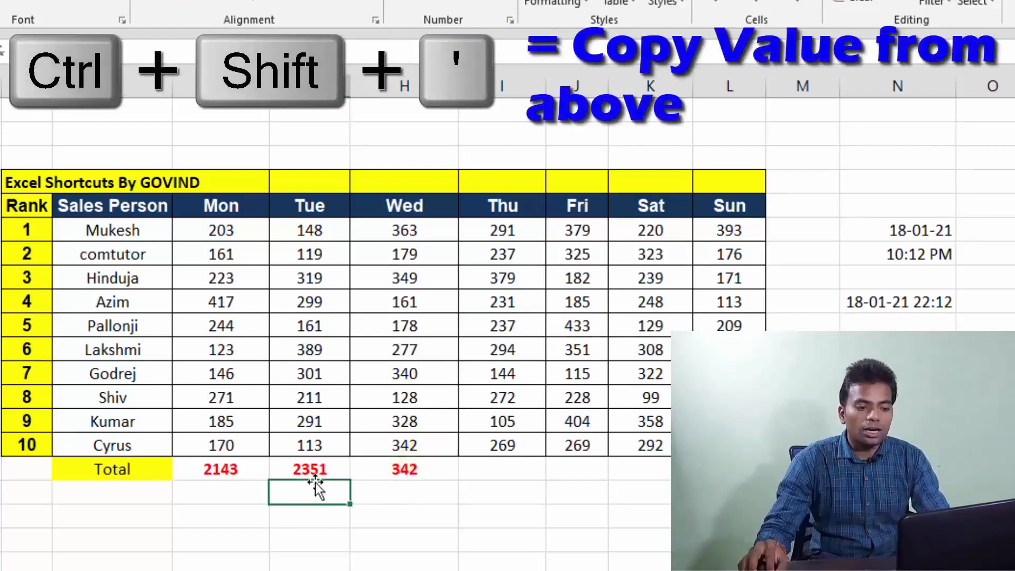
pyautogui.click(287, 470)
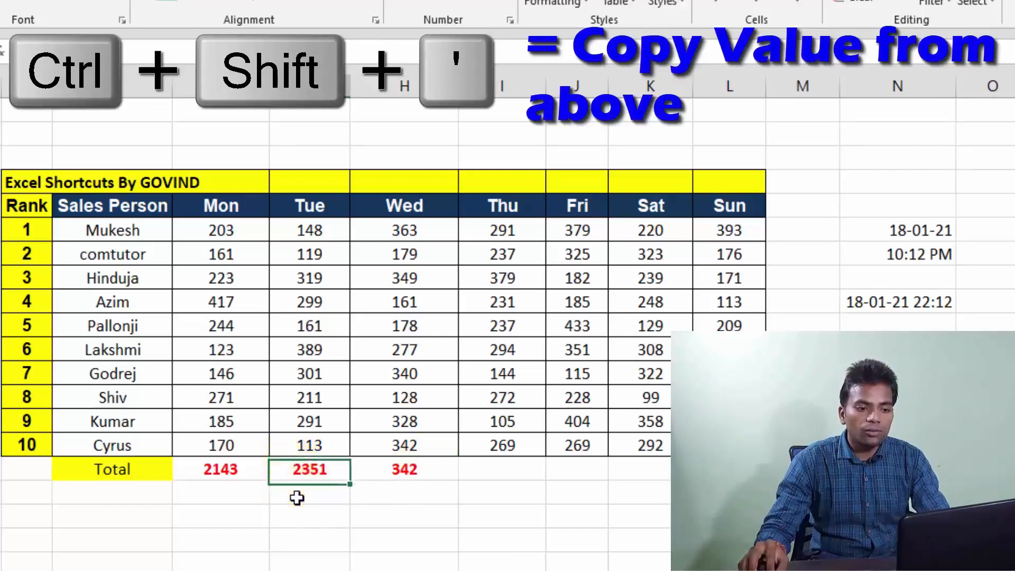
pyautogui.click(297, 496)
pyautogui.click(300, 496)
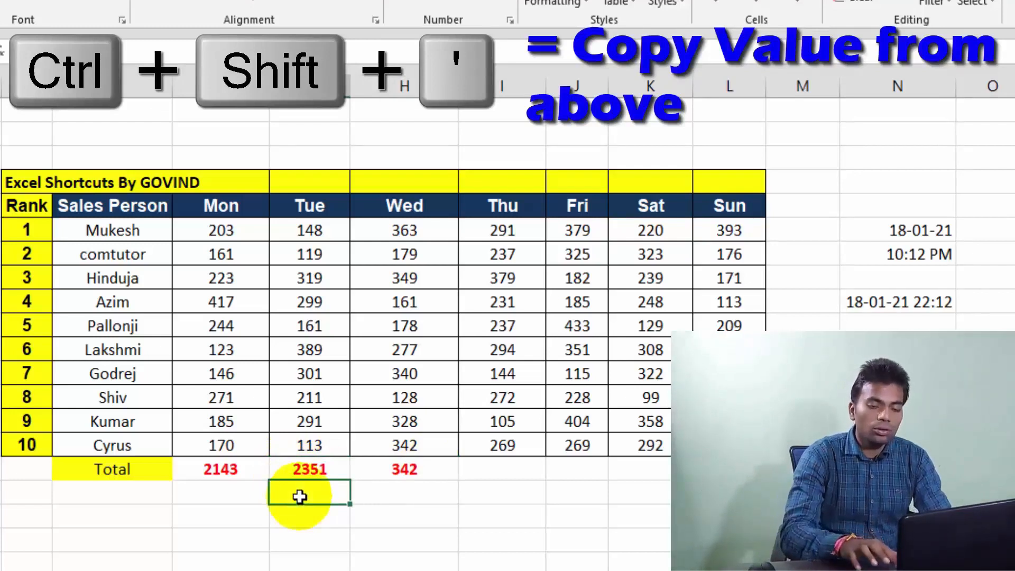
pyautogui.hotkey('ctrl', 'shift', "'")
pyautogui.press('Return')
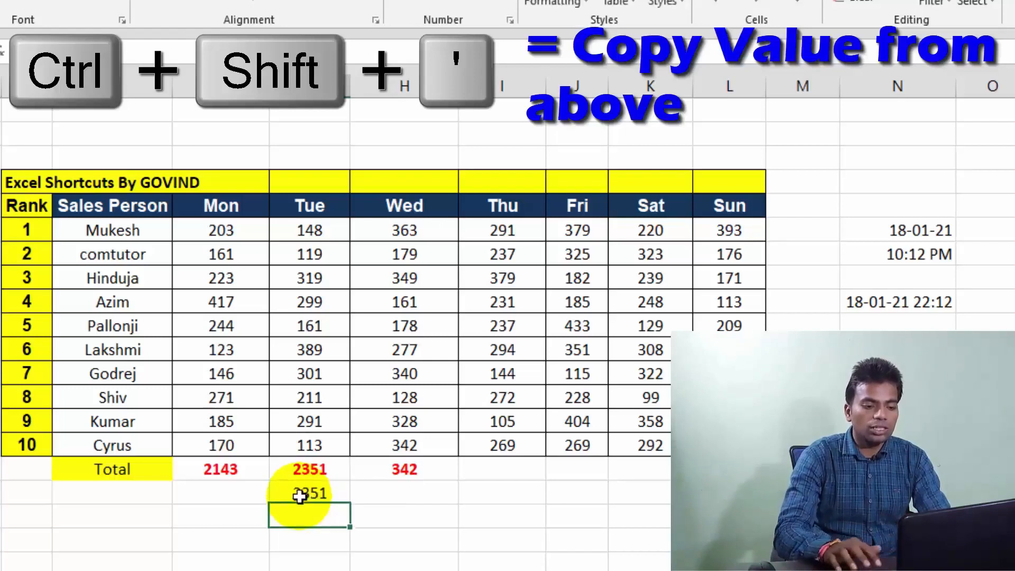
pyautogui.click(300, 496)
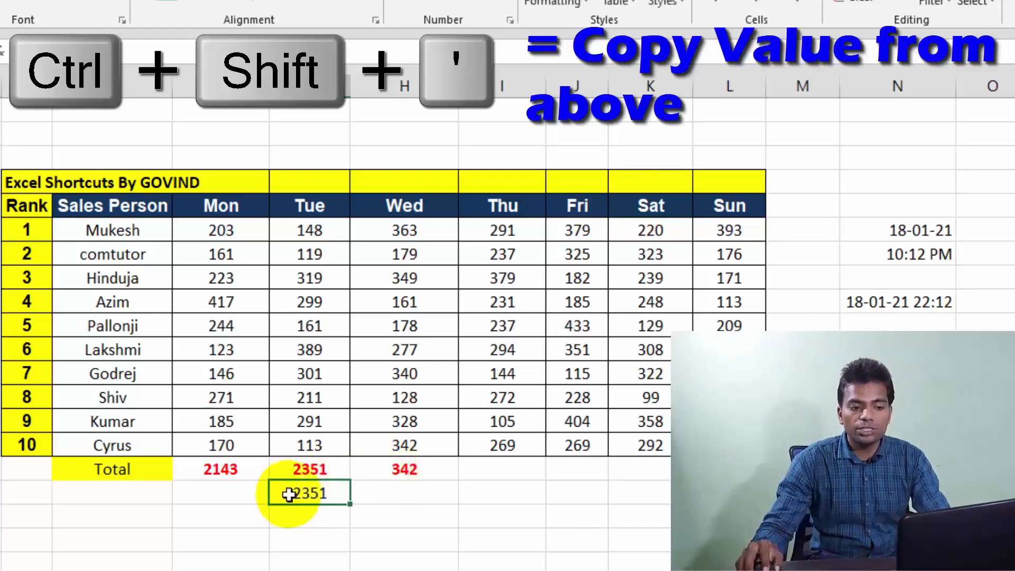
pyautogui.click(297, 469)
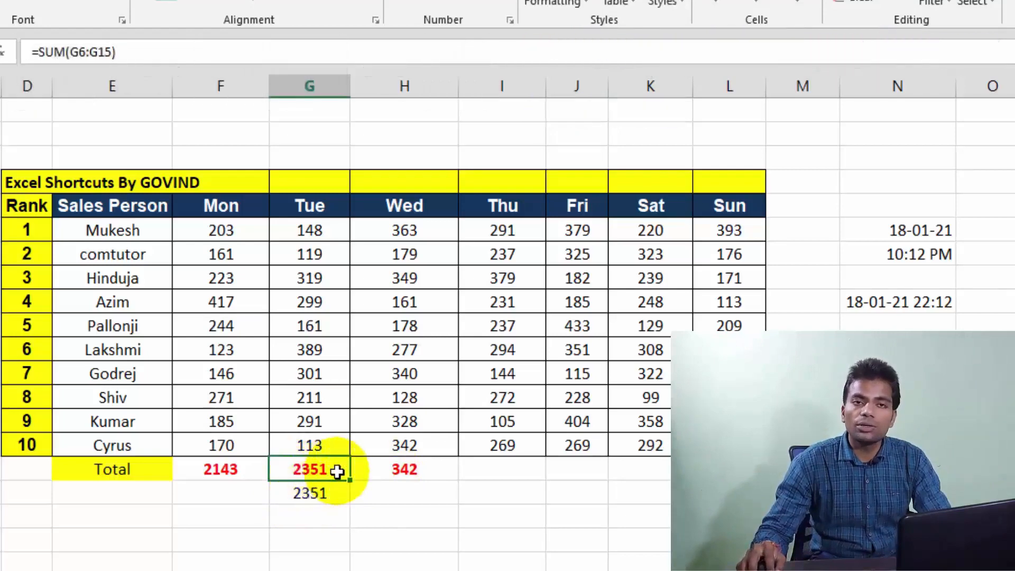
pyautogui.click(327, 494)
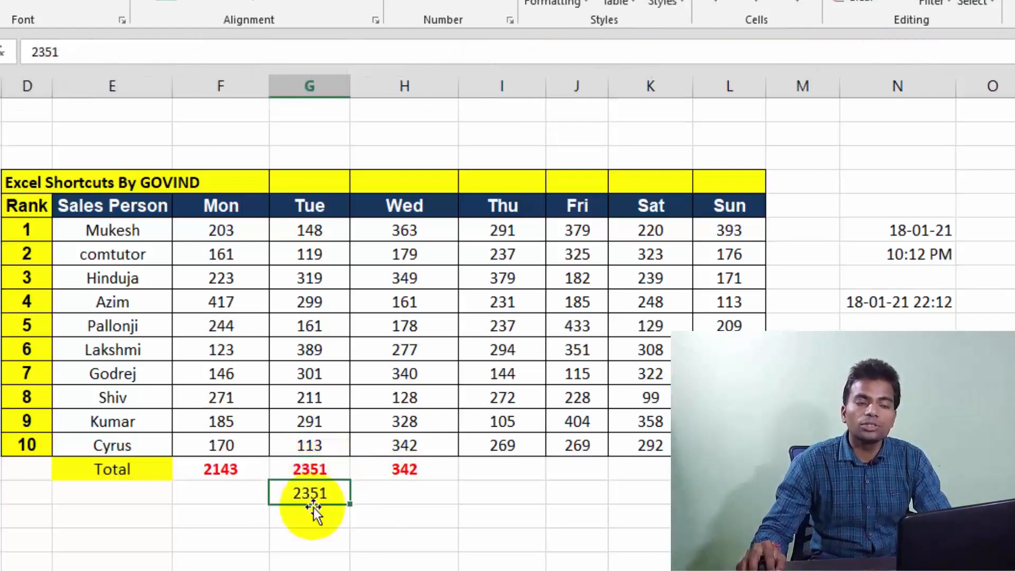
# - Fill the Mon total formula rightward from F16 across F16:L16, and clear the copied value in G17
pyautogui.click(215, 473)
pyautogui.hotkey('shift', 'Right')
pyautogui.hotkey('shift', 'Right')
pyautogui.hotkey('shift', 'Right')
pyautogui.hotkey('shift', 'Right')
pyautogui.hotkey('shift', 'Right')
pyautogui.hotkey('shift', 'Right')
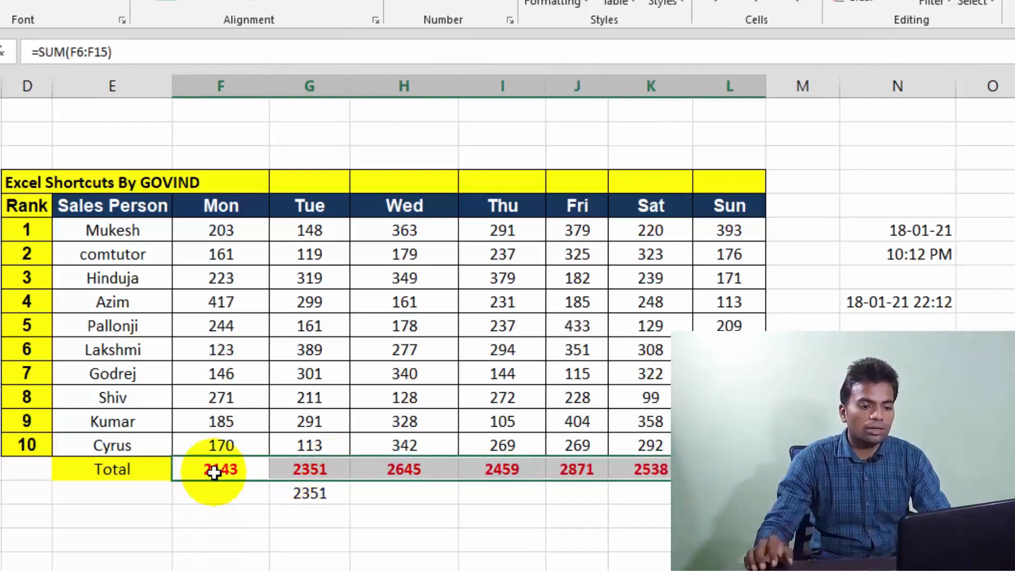
pyautogui.click(214, 472)
pyautogui.click(303, 498)
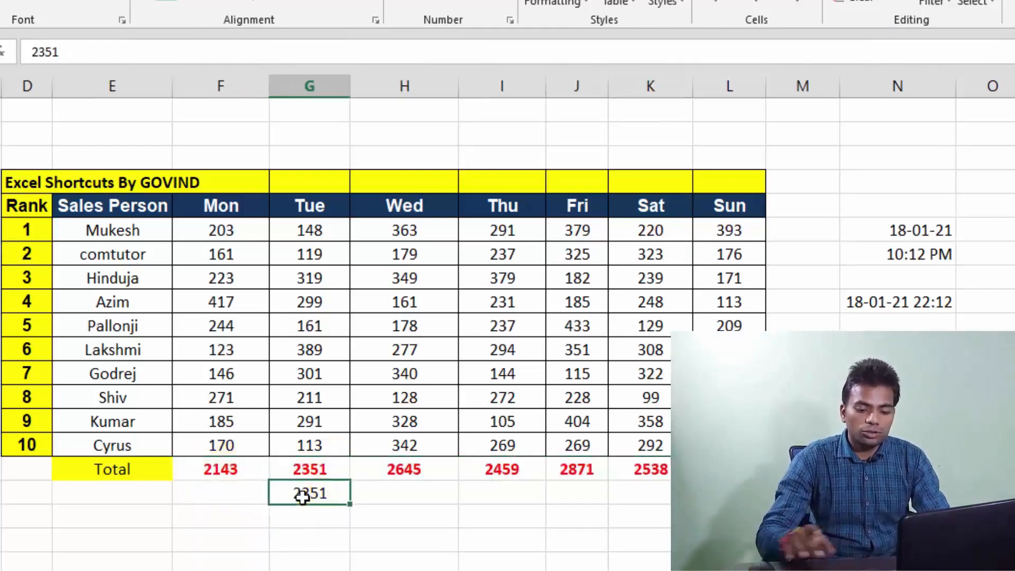
pyautogui.press('Delete')
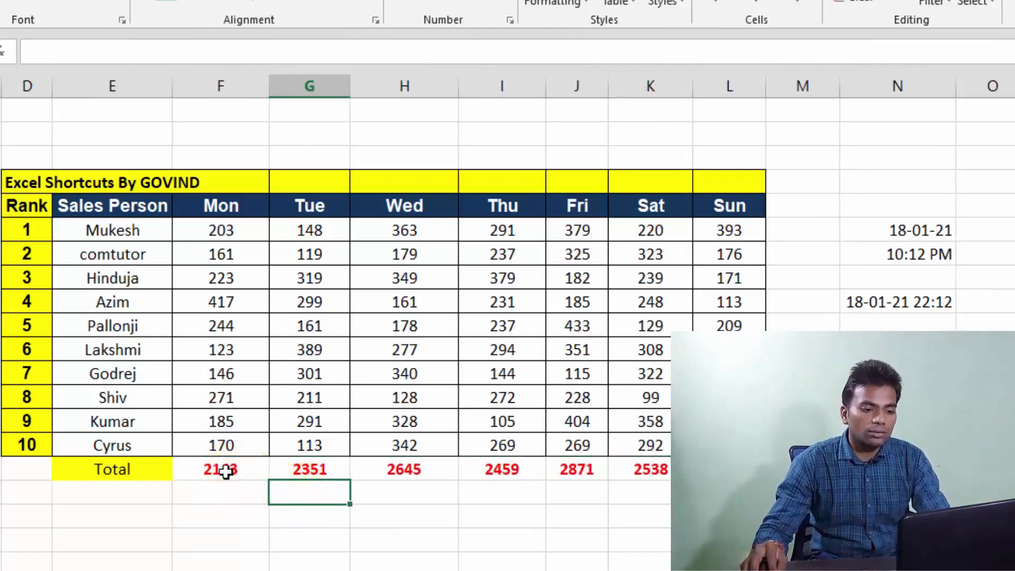
# - Show formulas instead of results, examine the SUM formulas along the Total row, and switch back to showing results
pyautogui.click(228, 472)
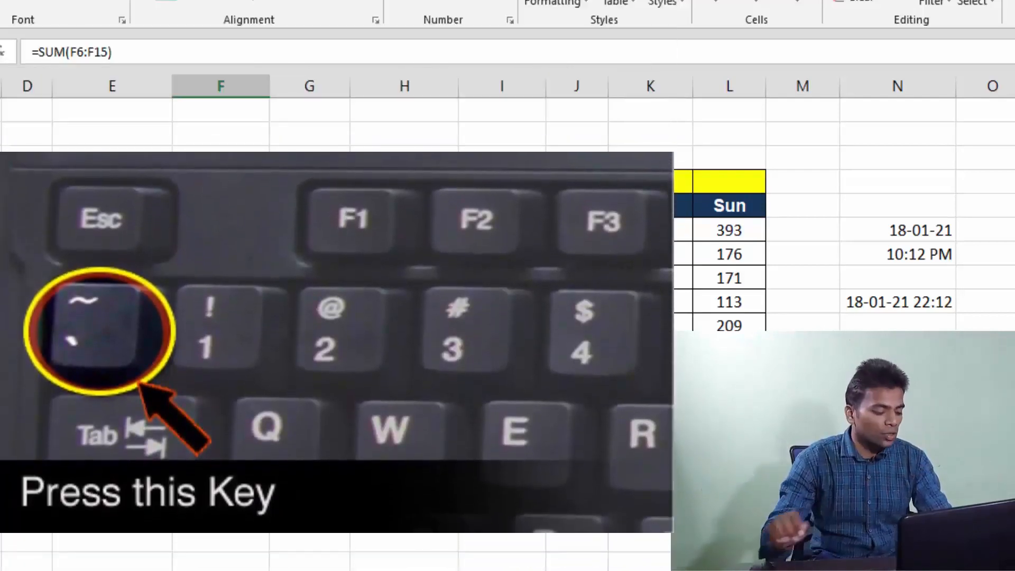
pyautogui.hotkey('ctrl', '`')
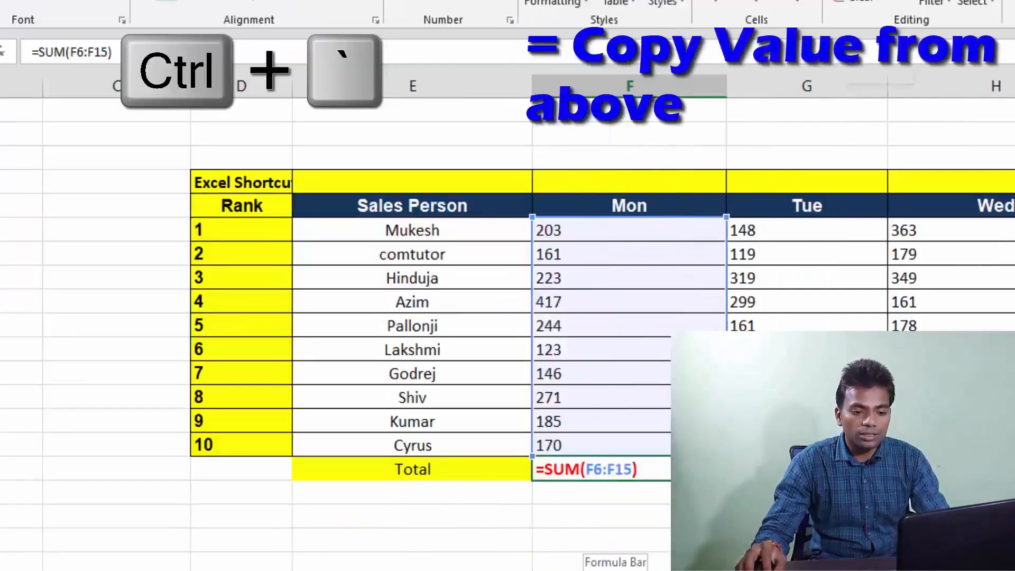
pyautogui.moveTo(624, 570); pyautogui.dragTo(666, 570)
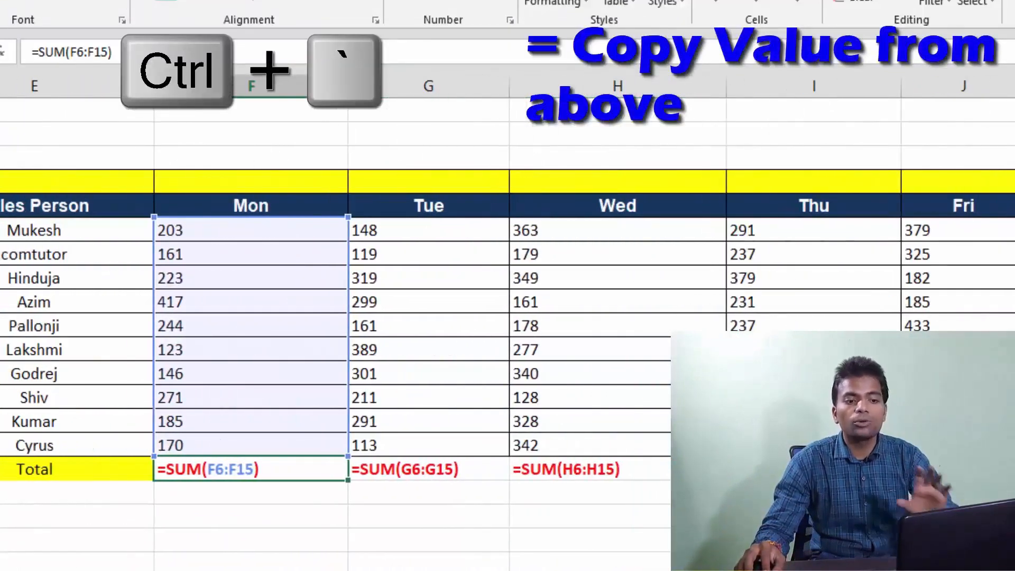
pyautogui.hscroll(2, 507, 324)
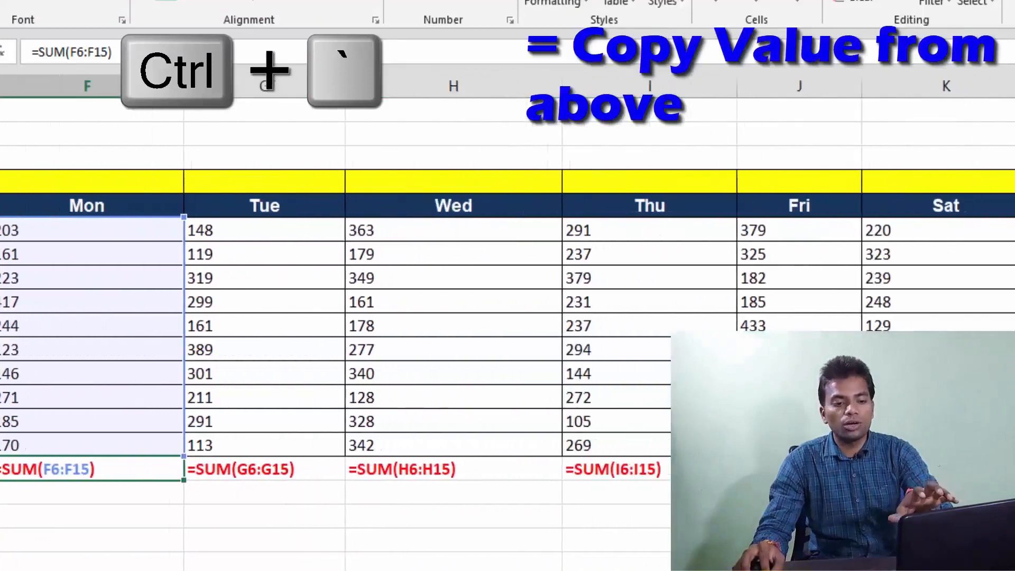
pyautogui.hscroll(-1, 508, 324)
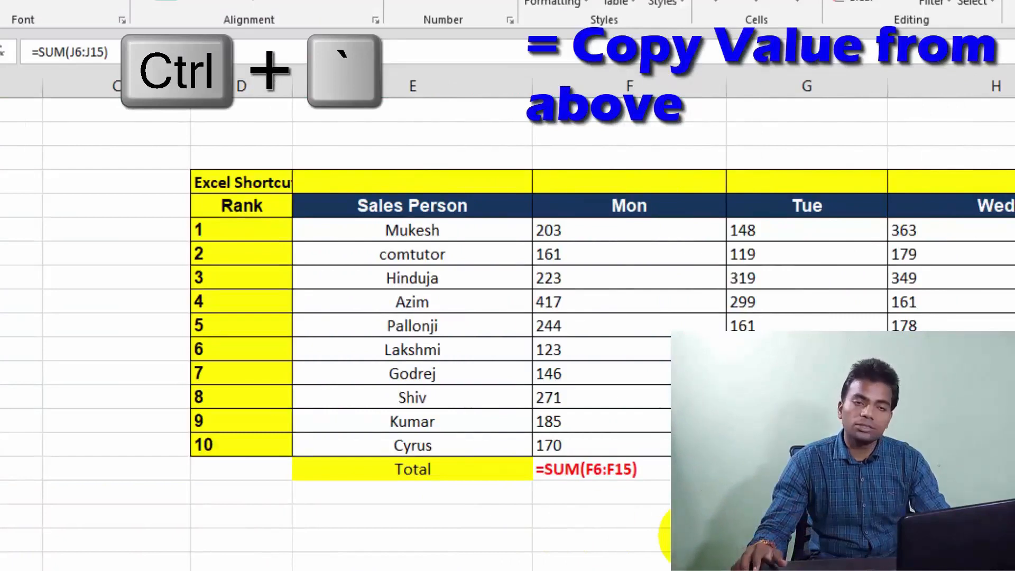
pyautogui.hotkey('ctrl', '`')
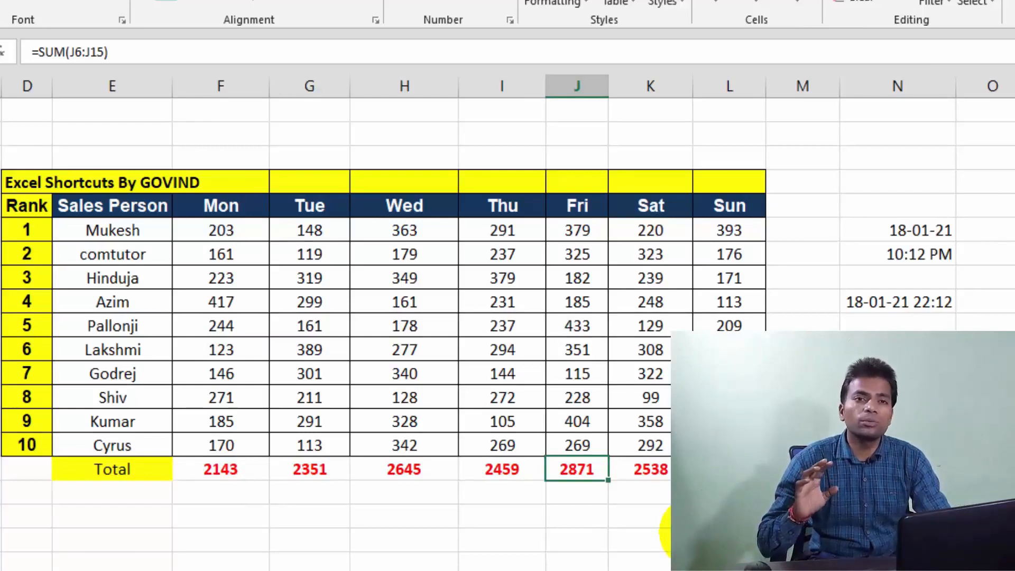
# - Apply the Accounting number format to the Wed total in H16
pyautogui.click(299, 376)
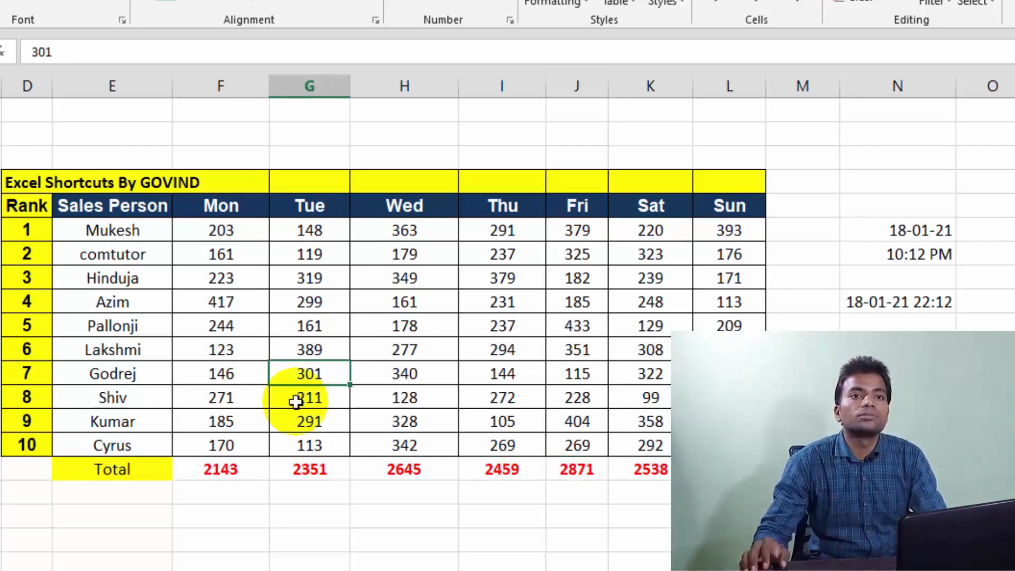
pyautogui.click(394, 471)
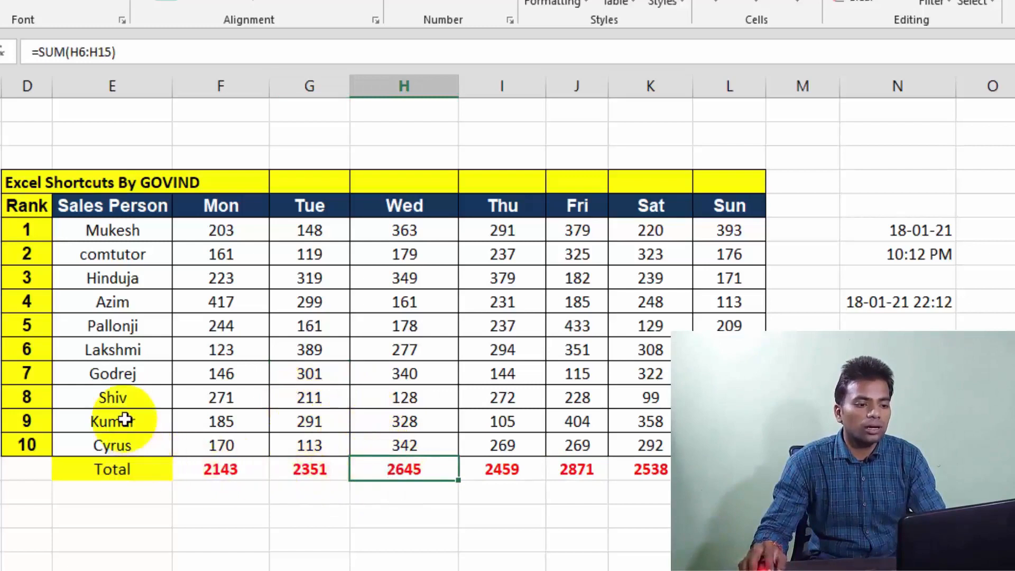
pyautogui.click(304, 342)
pyautogui.click(402, 468)
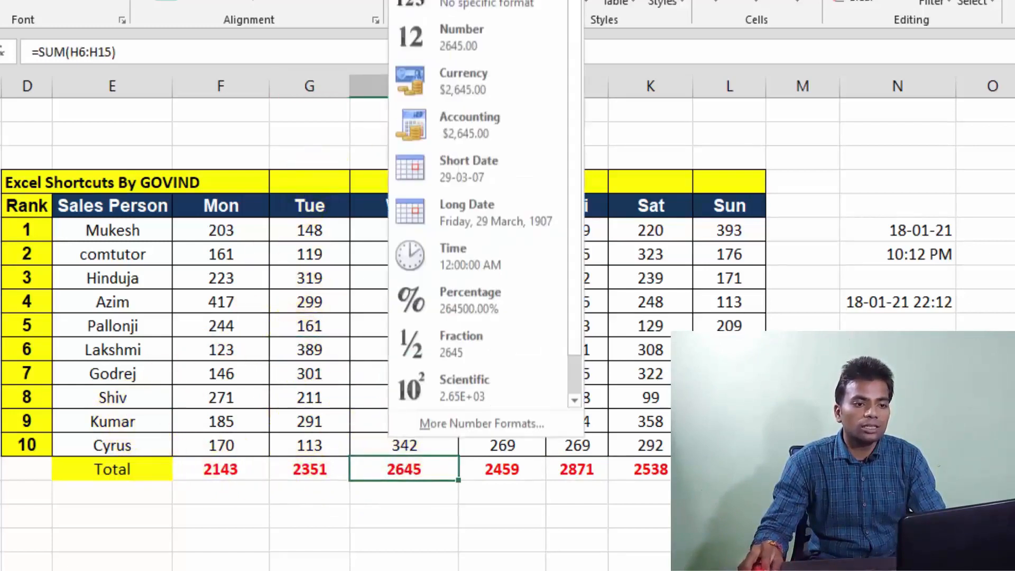
pyautogui.click(453, 129)
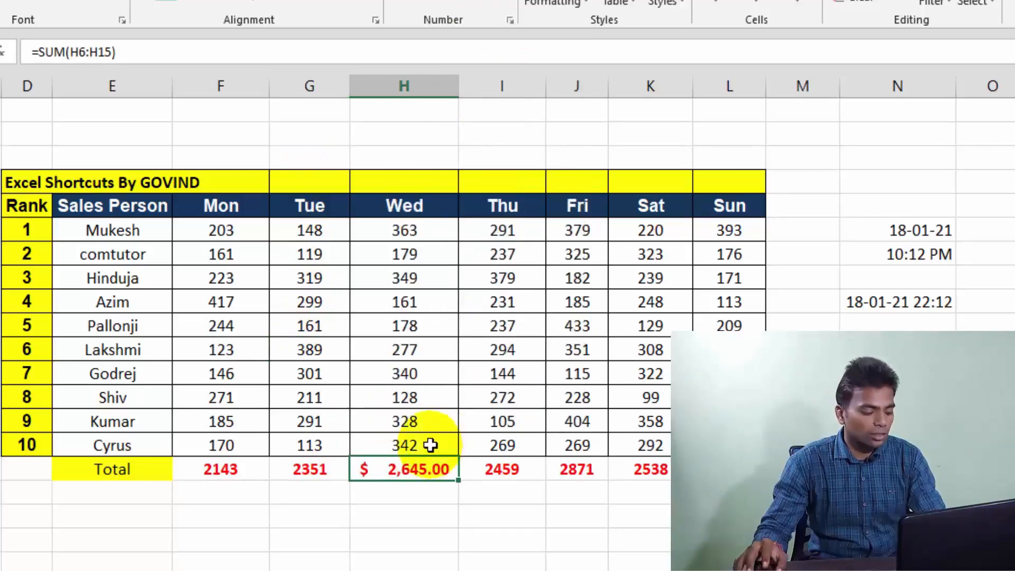
# - Return the Wed total in H16 to the General format, and apply the Currency format to the Wed values in H6:H15
pyautogui.hotkey('ctrl', 'shift', '`')
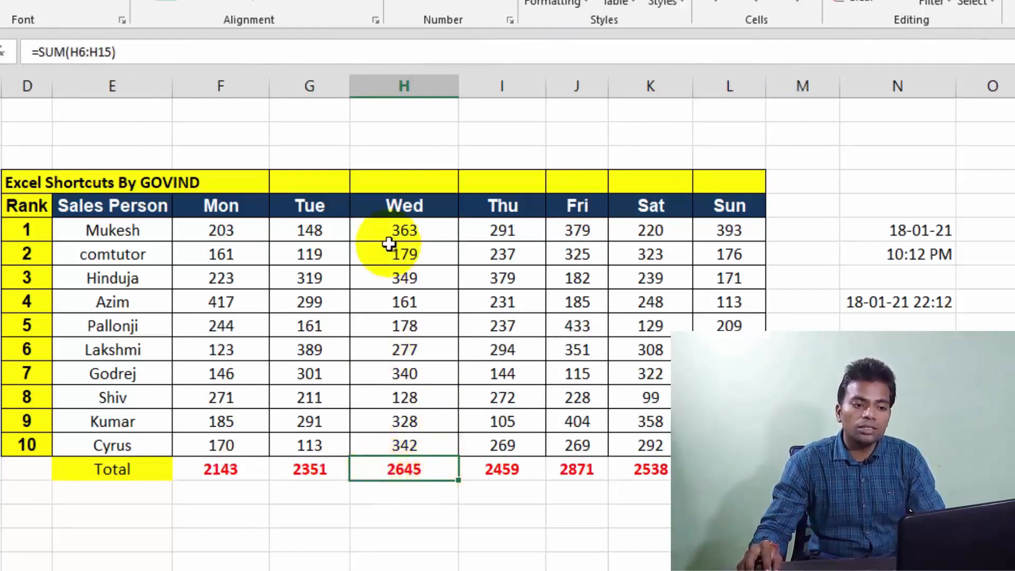
pyautogui.moveTo(391, 232); pyautogui.dragTo(401, 446)
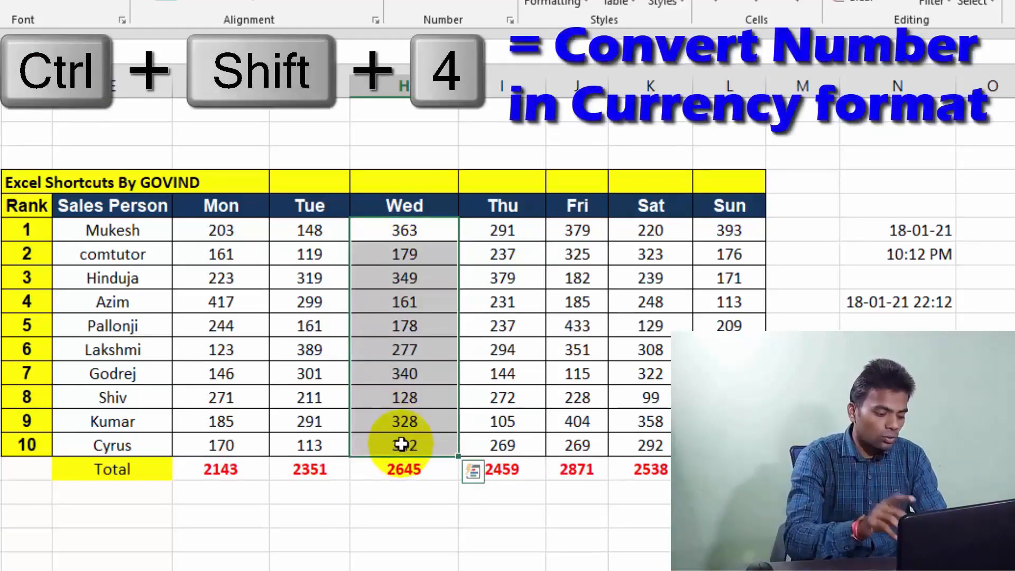
pyautogui.hotkey('ctrl', 'shift', '4')
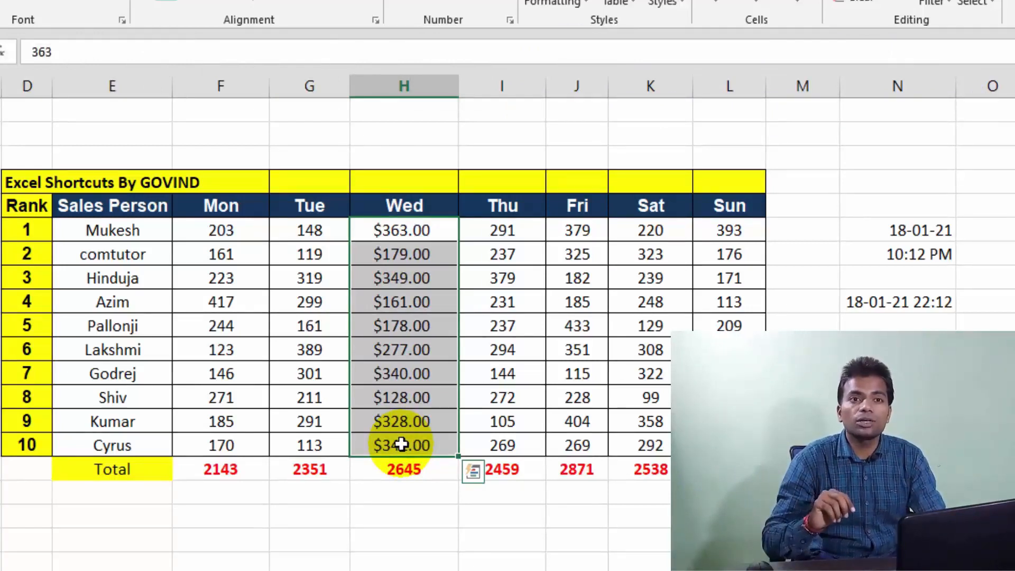
# - Cycle the Wed values in H6:H15 through the Percentage, Scientific, Date and Time formats, ending with the Number format with two decimals
pyautogui.hotkey('ctrl', 'shift', '5')
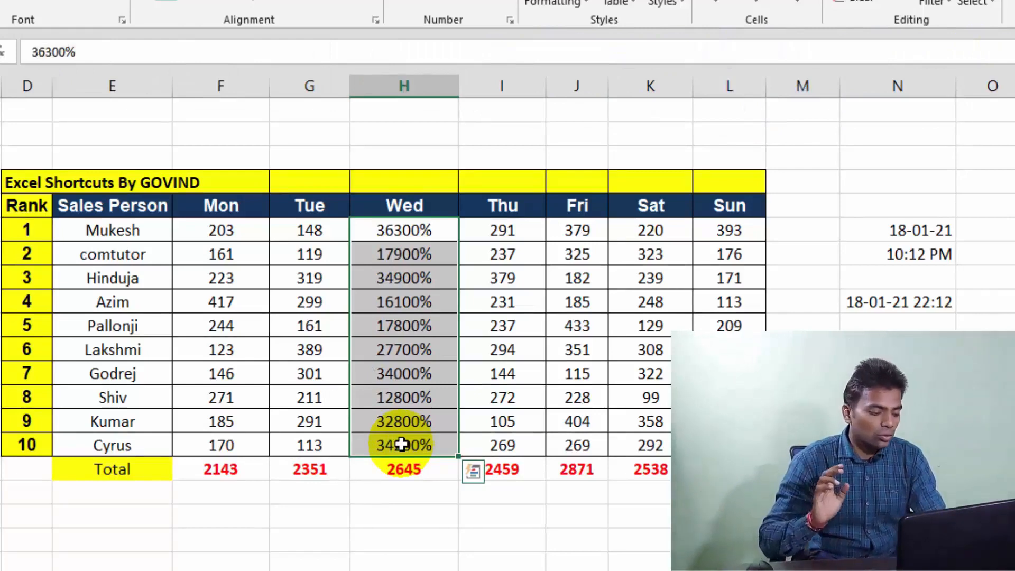
pyautogui.hotkey('ctrl', 'shift', '6')
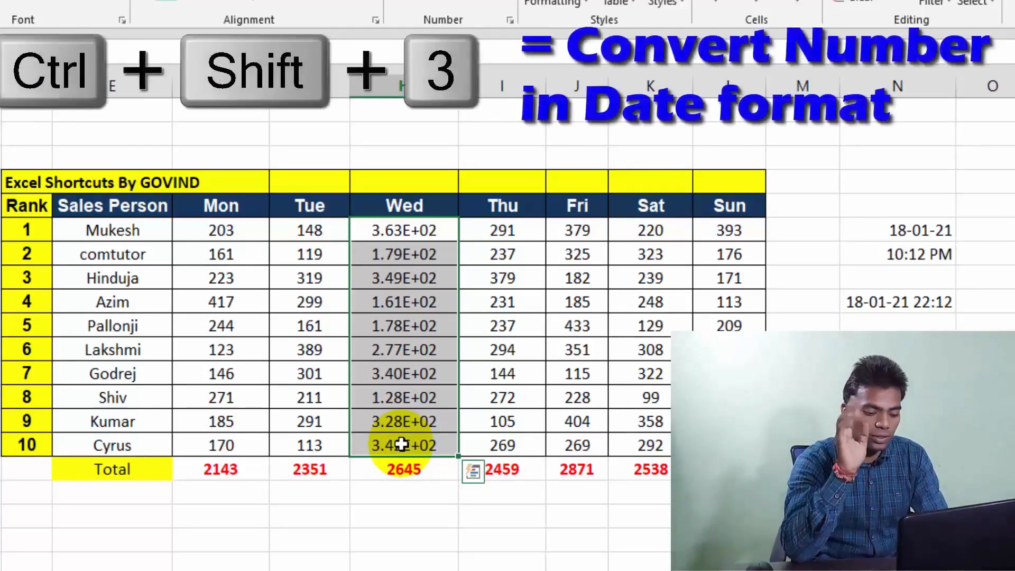
pyautogui.hotkey('ctrl', 'shift', '3')
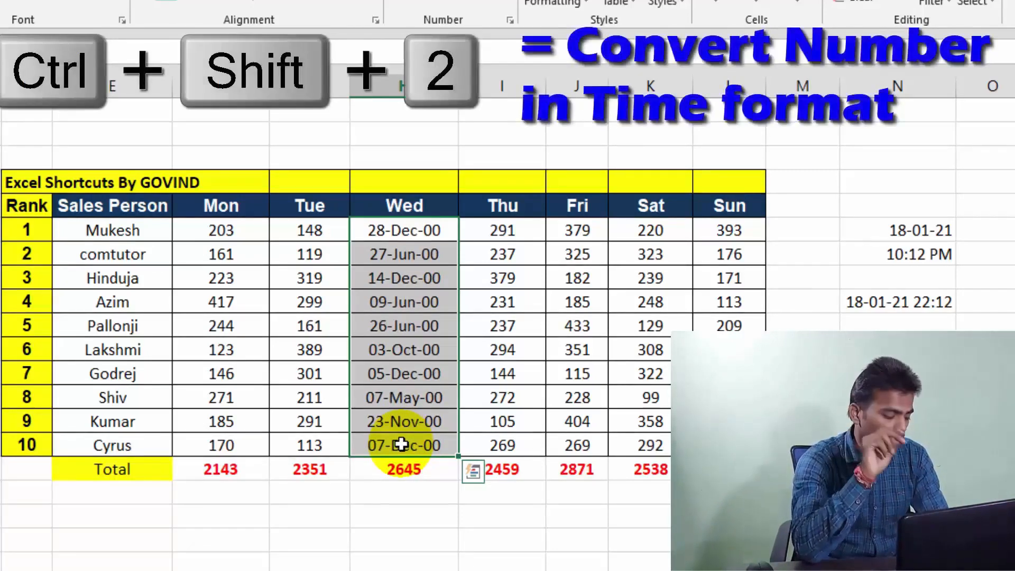
pyautogui.hotkey('ctrl', 'shift', '2')
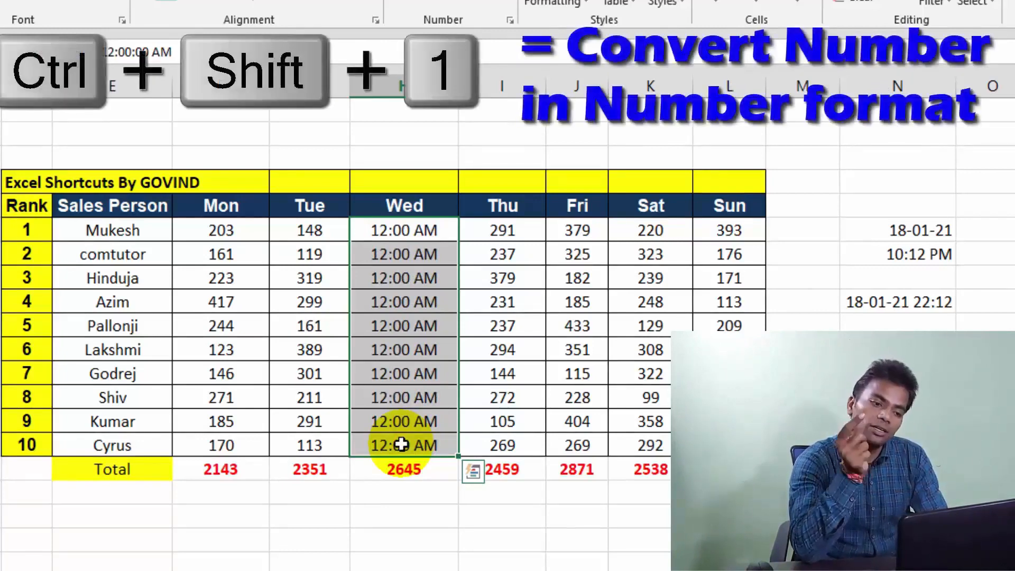
pyautogui.hotkey('ctrl', 'shift', '1')
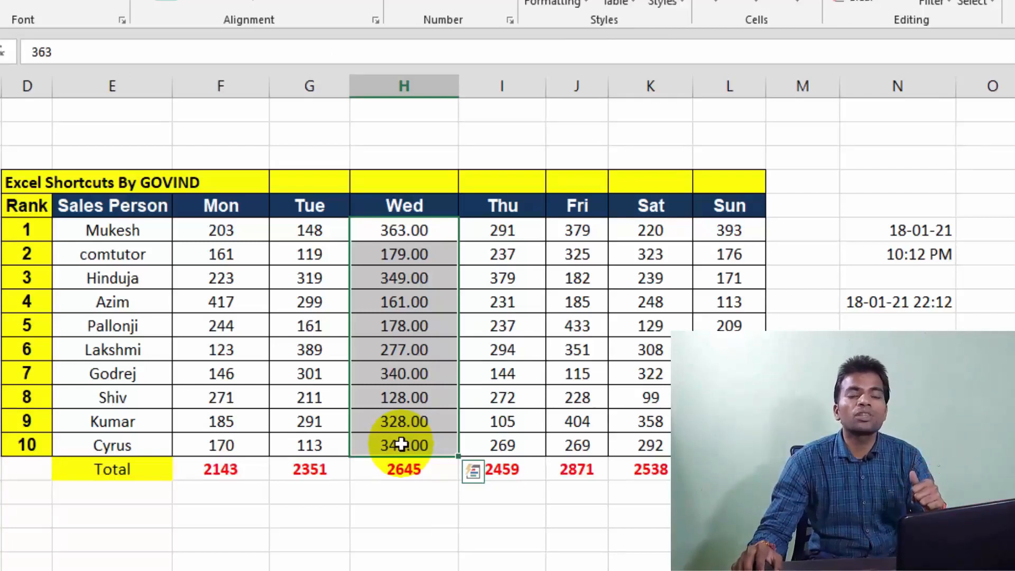
# - Insert a quick column chart of D5:L15 on the same sheet, and move it down to start at row 15, plotting F5:L15
pyautogui.moveTo(27, 206); pyautogui.dragTo(730, 446)
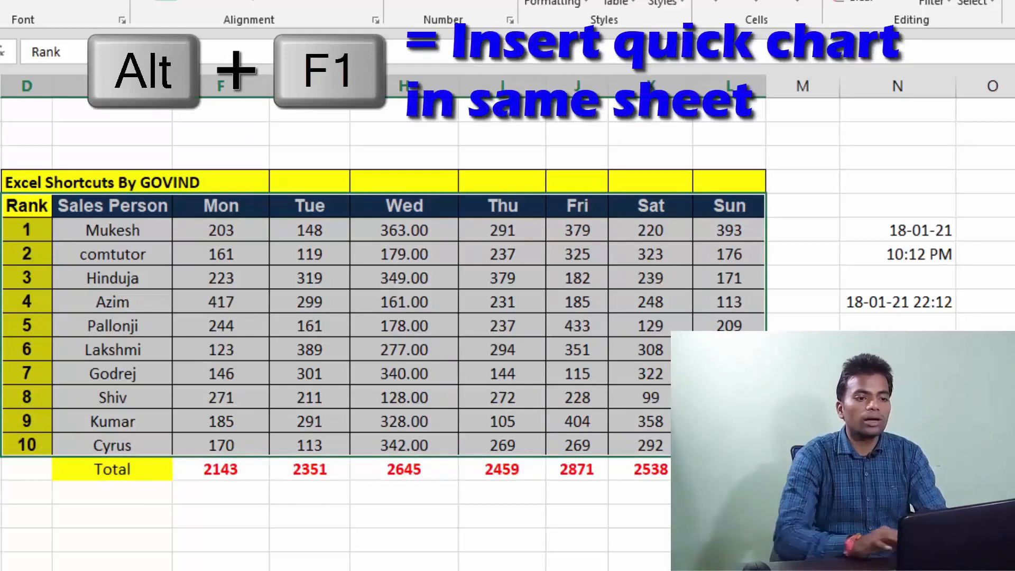
pyautogui.hotkey('alt', 'F1')
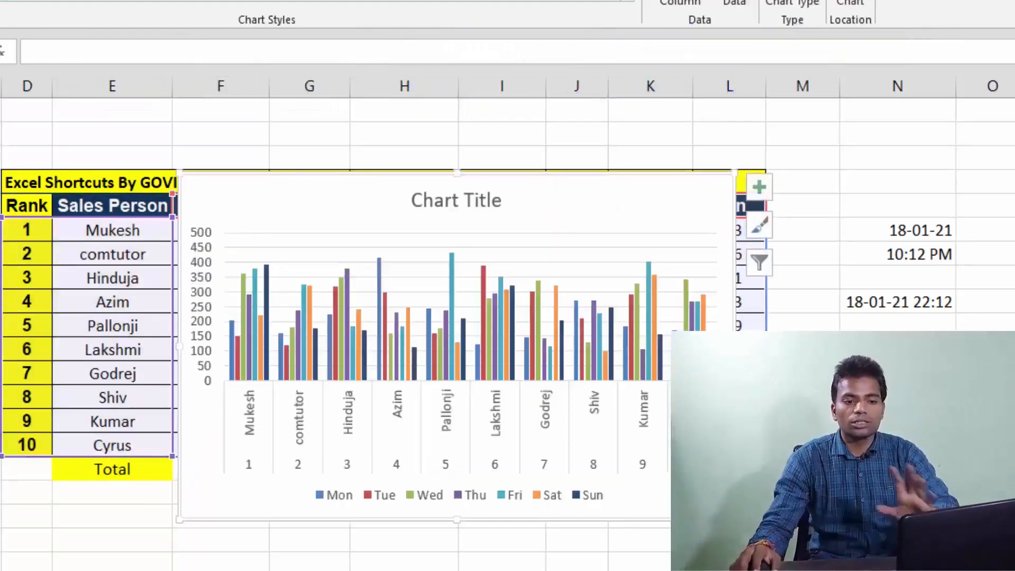
pyautogui.moveTo(596, 195); pyautogui.dragTo(711, 196)
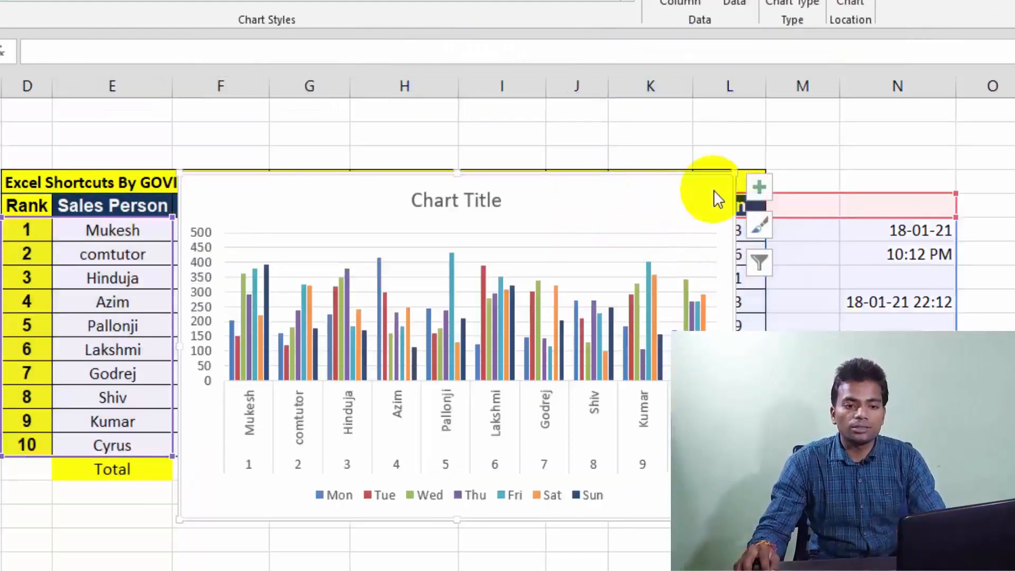
pyautogui.moveTo(611, 202); pyautogui.dragTo(551, 217)
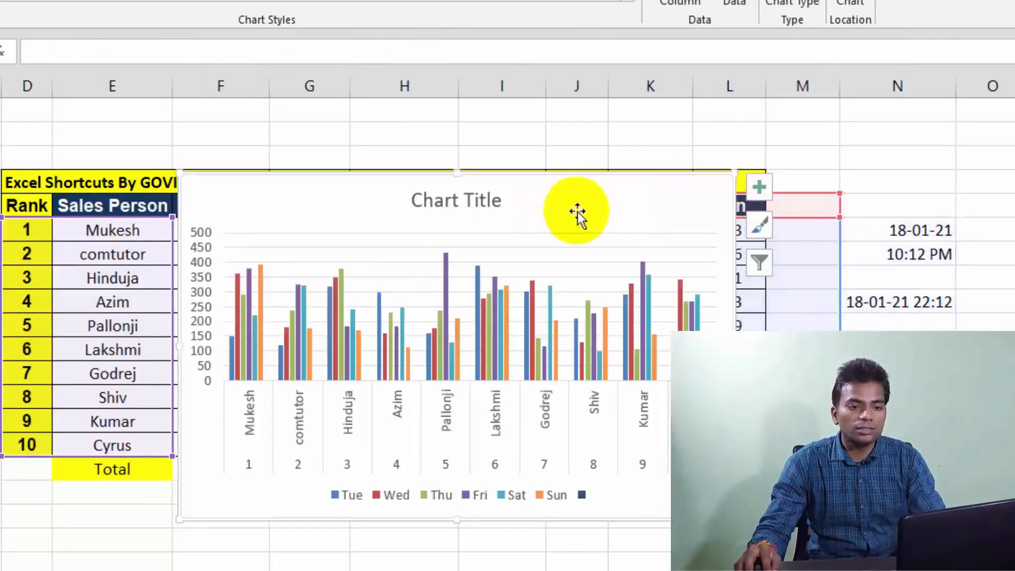
pyautogui.press('Escape')
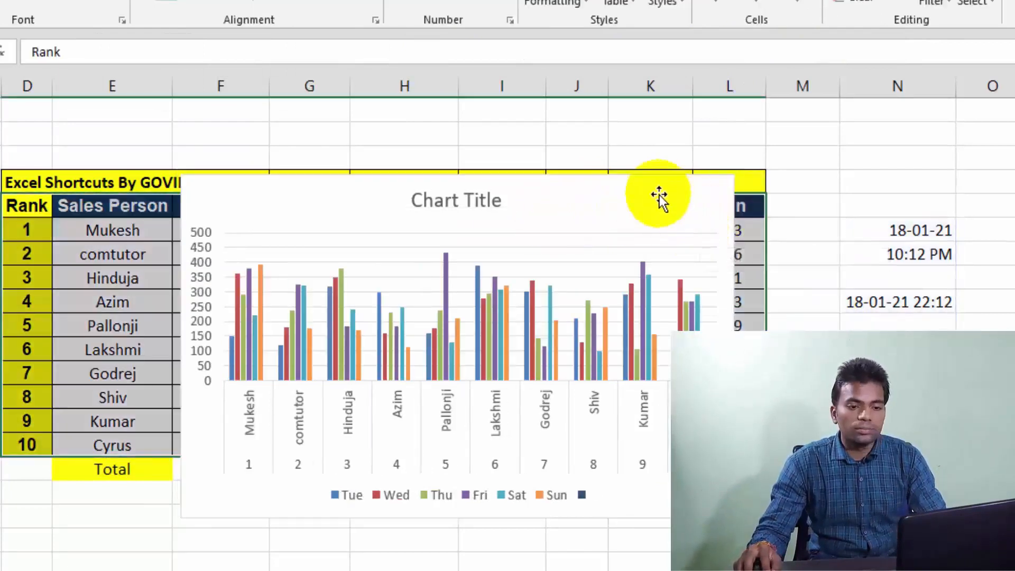
pyautogui.moveTo(656, 197); pyautogui.dragTo(782, 474)
pyautogui.moveTo(771, 216); pyautogui.dragTo(693, 216)
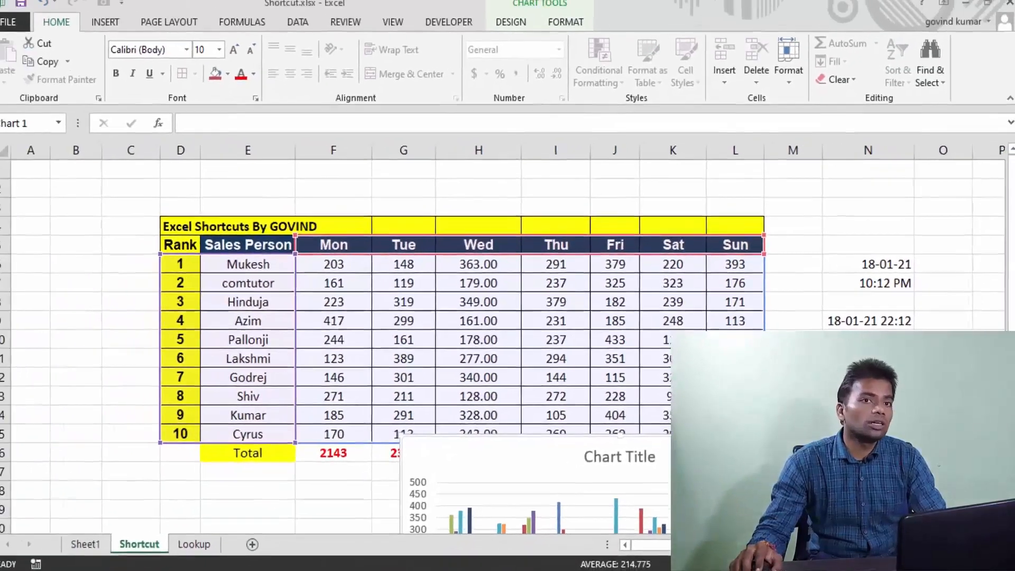
pyautogui.click(143, 506)
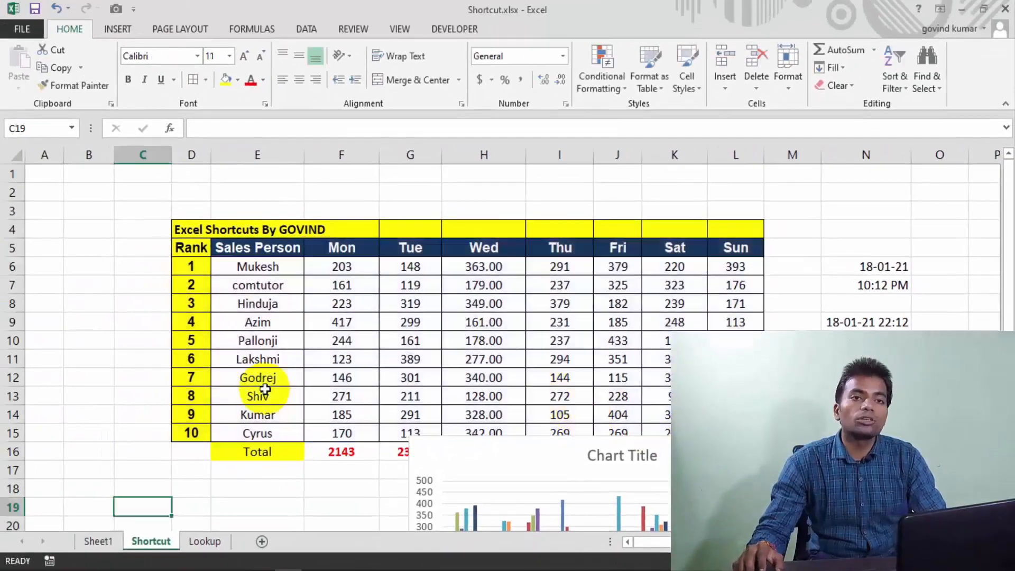
# - Create a quick column chart of the table range D5:L15 on its own new chart sheet
pyautogui.moveTo(172, 246); pyautogui.dragTo(735, 431)
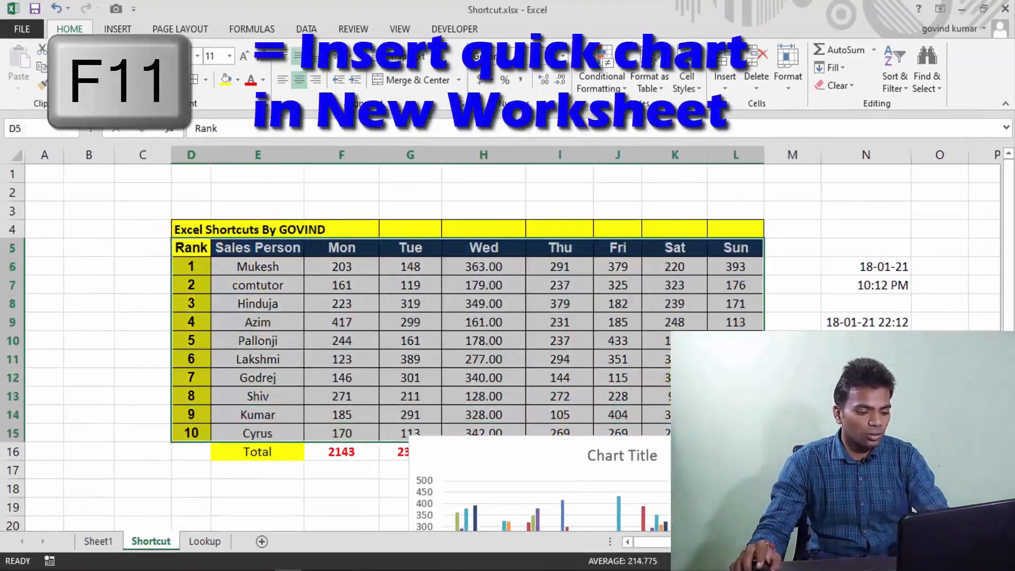
pyautogui.press('F11')
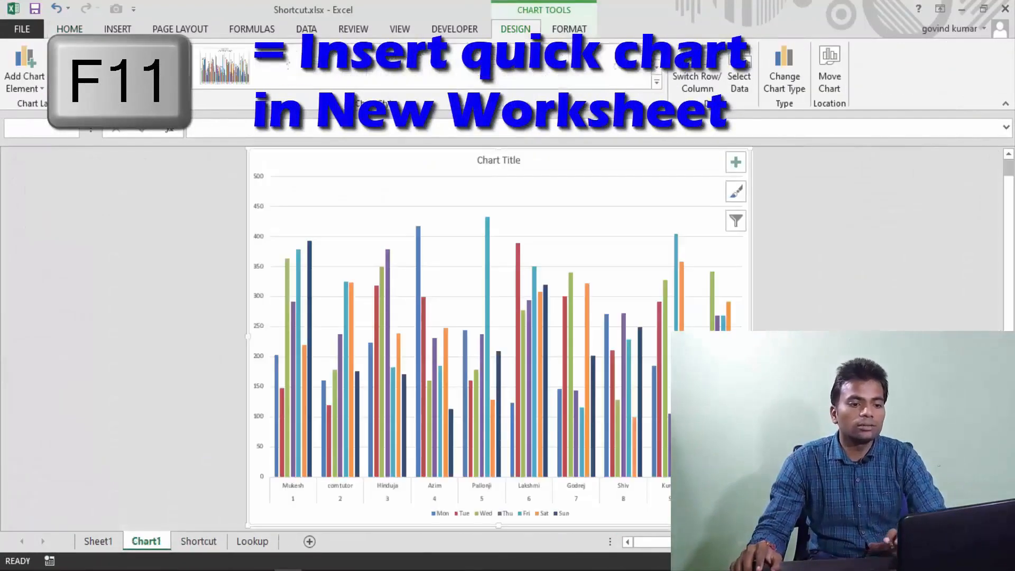